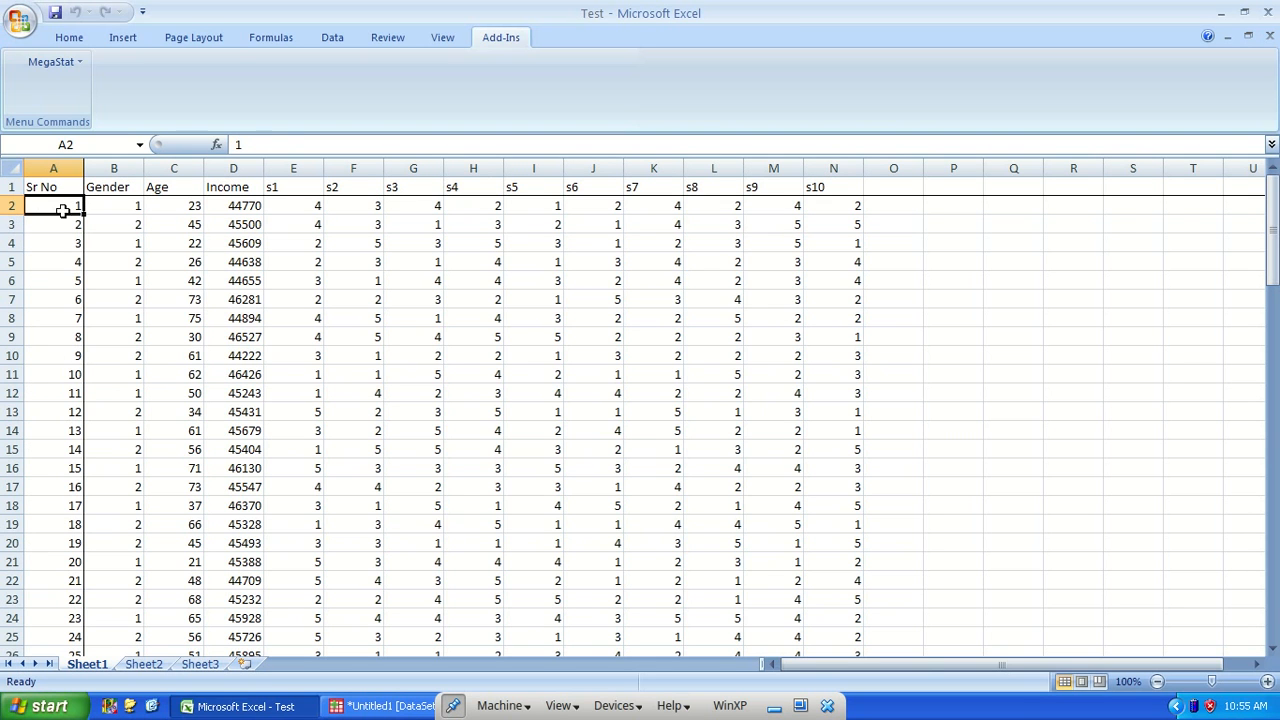
Look across the worksheet's data columns from Gender and Age through s10.
left_click(128, 208)
left_click(183, 204)
key("Right")
key("Right")
key("Right")
key("Right")
key("Right")
key("Right")
key("Right")
key("Right")
key("Right")
key("Right")
key("Right")
key("Right")
key("Left")
key("Down")
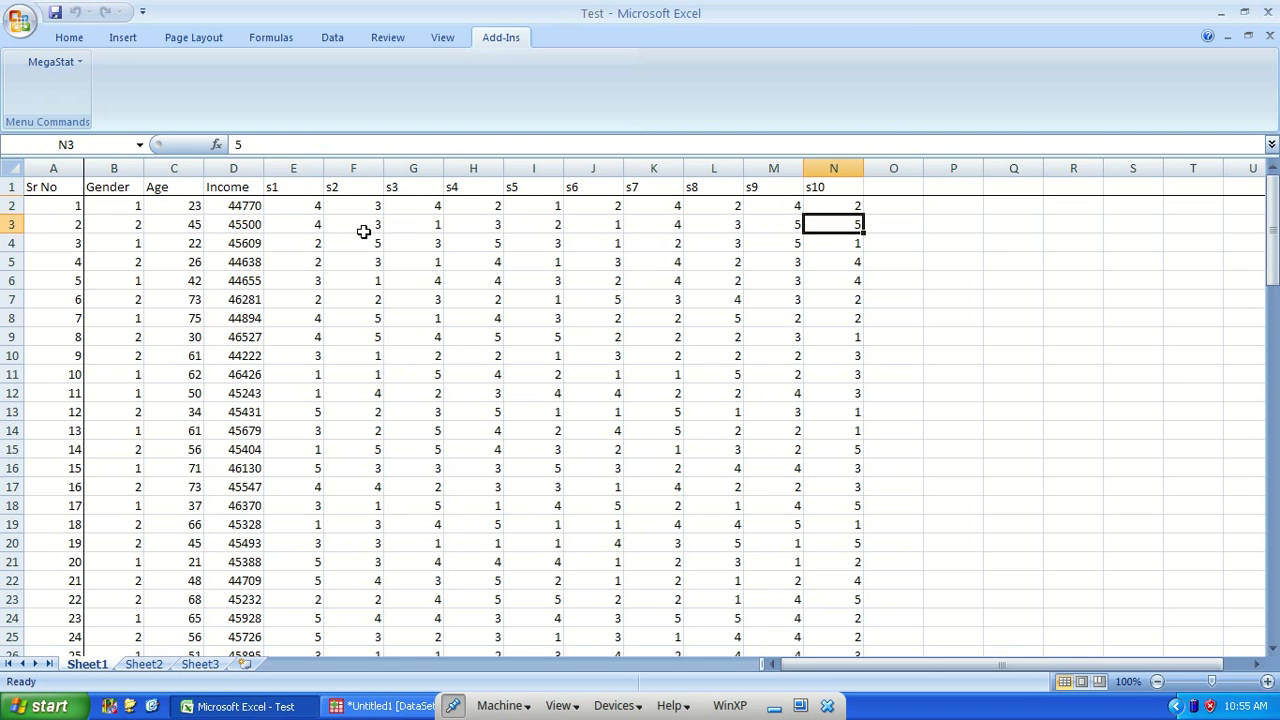
left_click(112, 224)
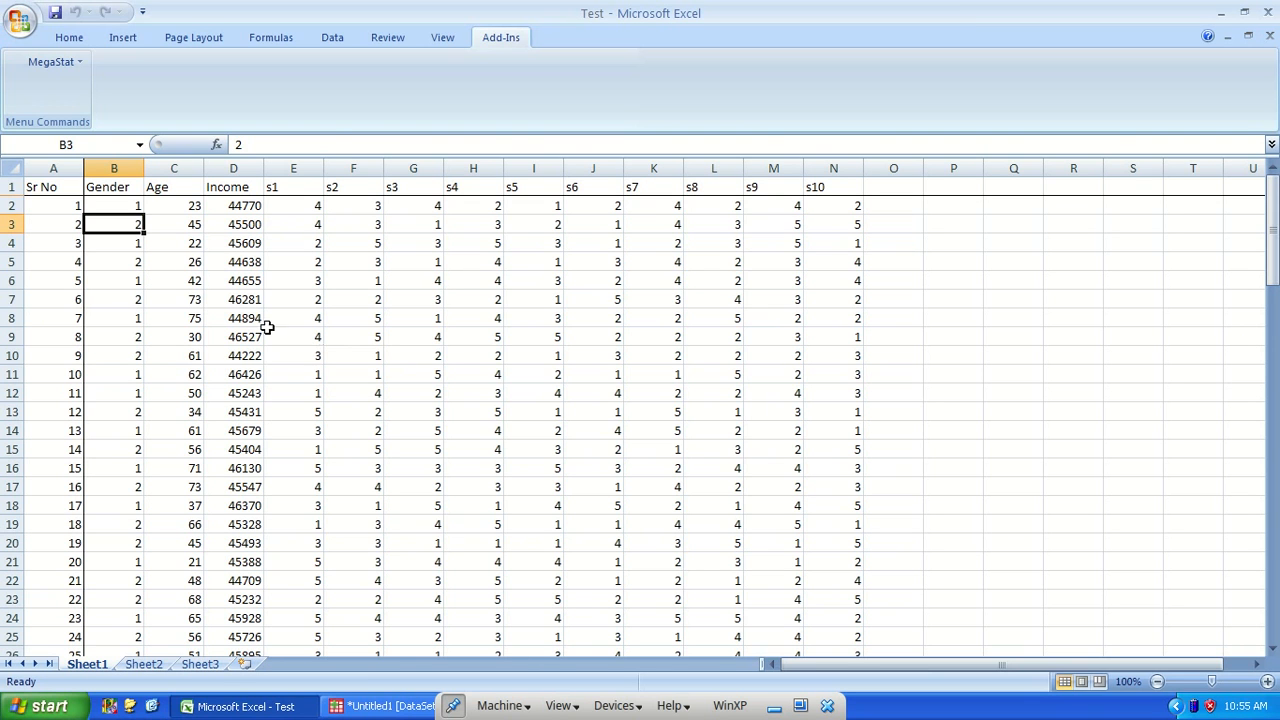
Copy all Gender values from B2 to B101 and paste them into the second column of the PASW Statistics Data Editor.
left_click(223, 208)
left_click(118, 205)
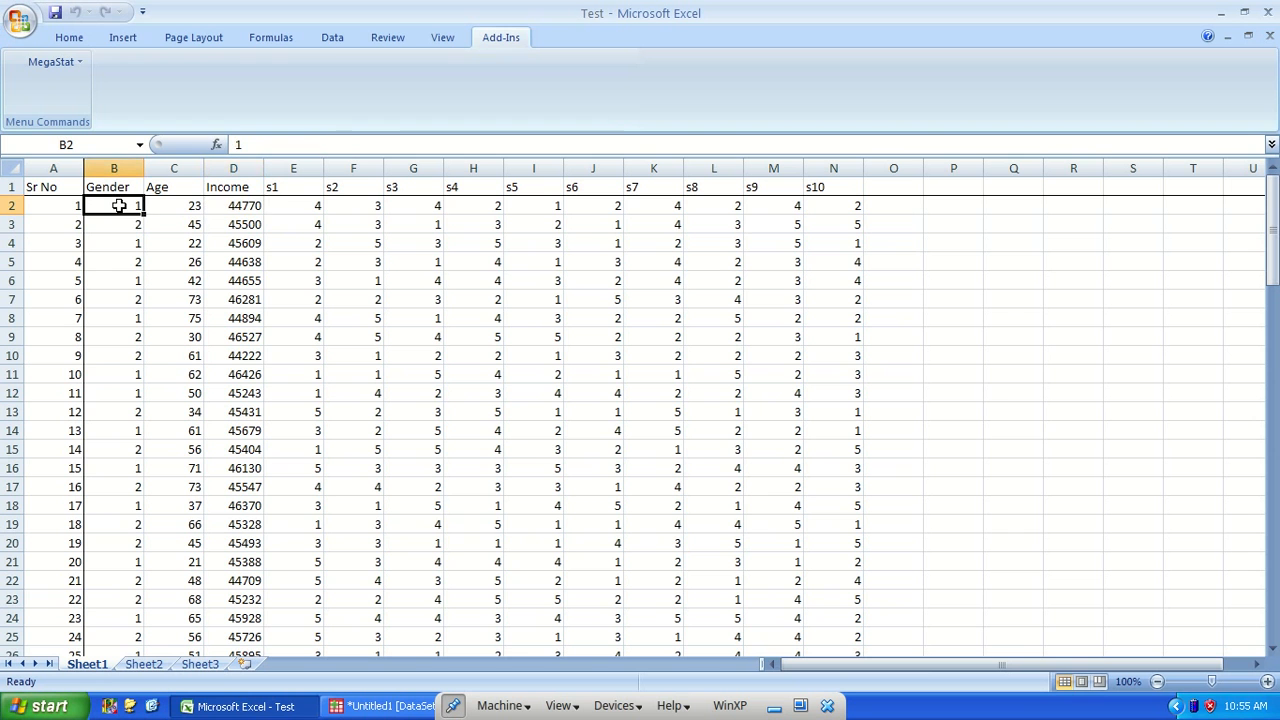
key("ctrl+shift+Down")
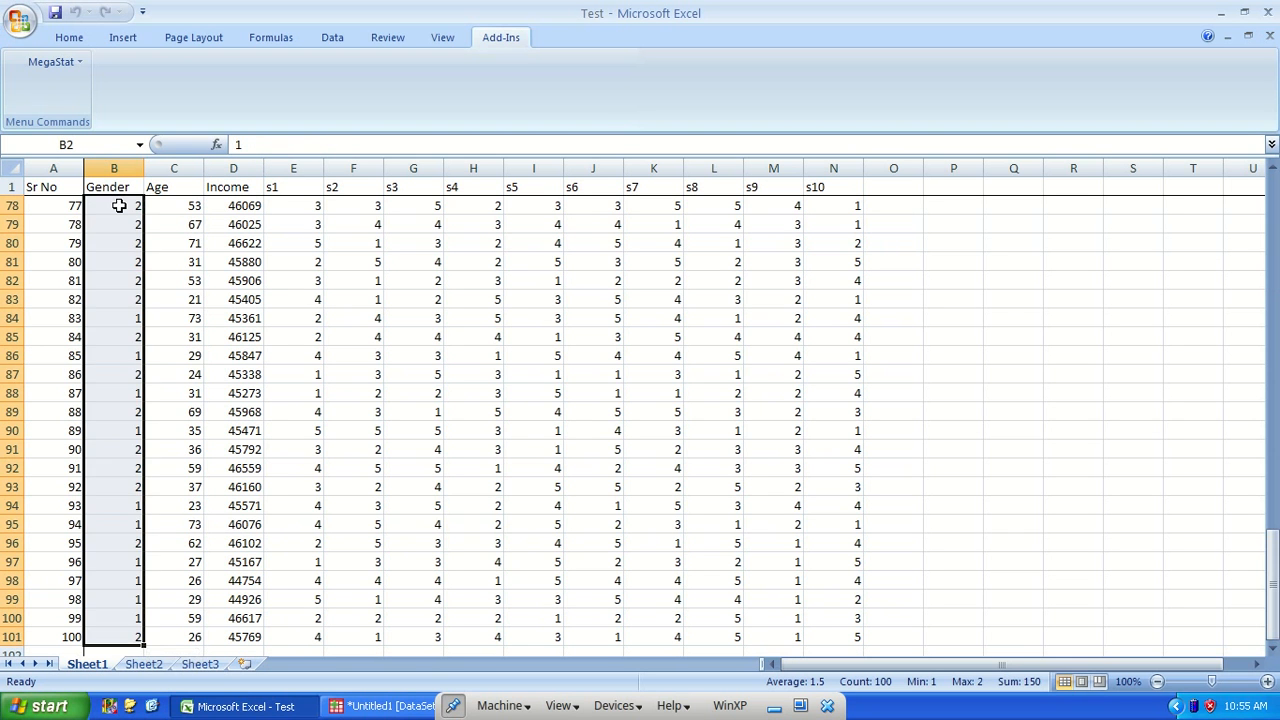
key("alt+Tab")
key("Tab")
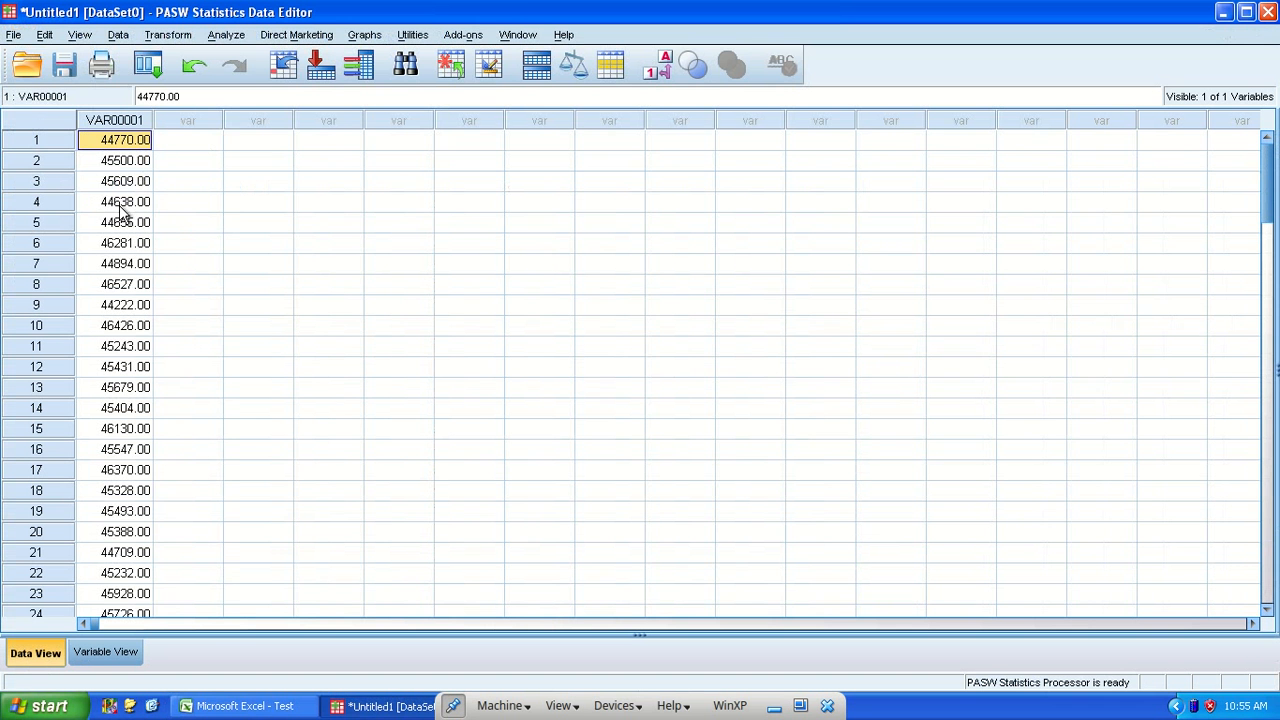
left_click(193, 140)
key("ctrl+v")
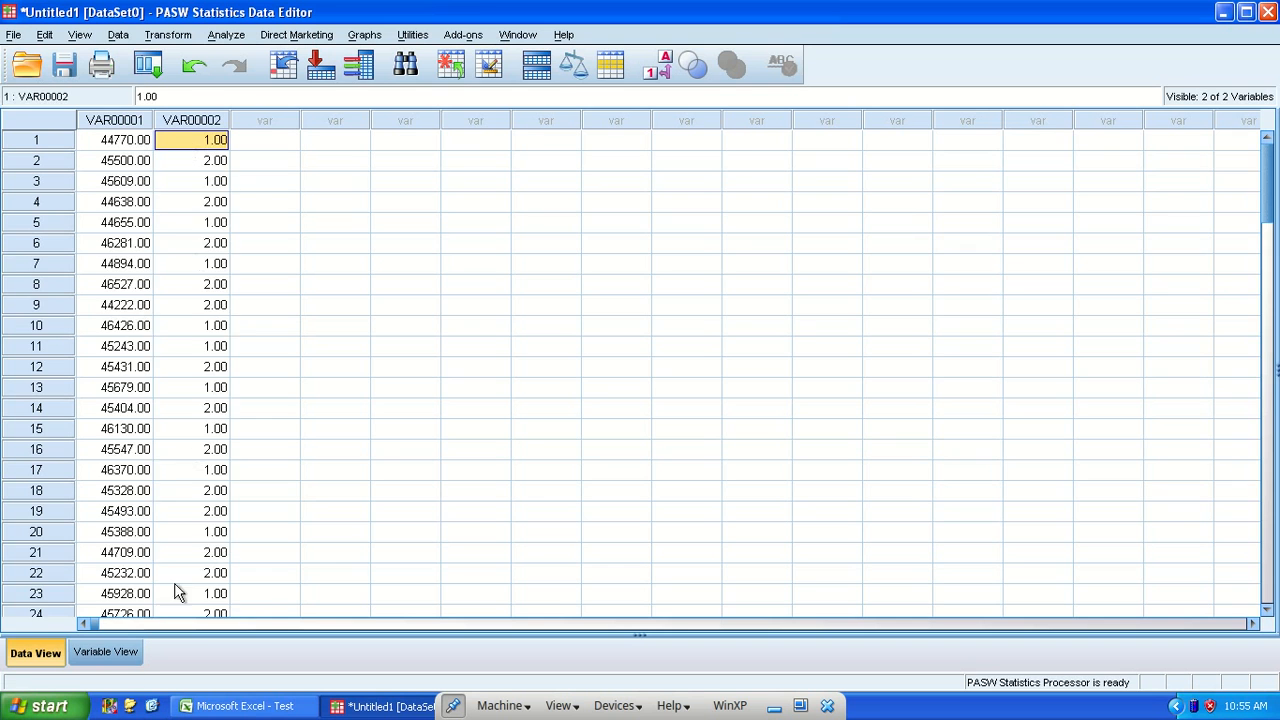
Rename the first variable as income and the second as gender.
left_click(106, 651)
type("income")
key("Return")
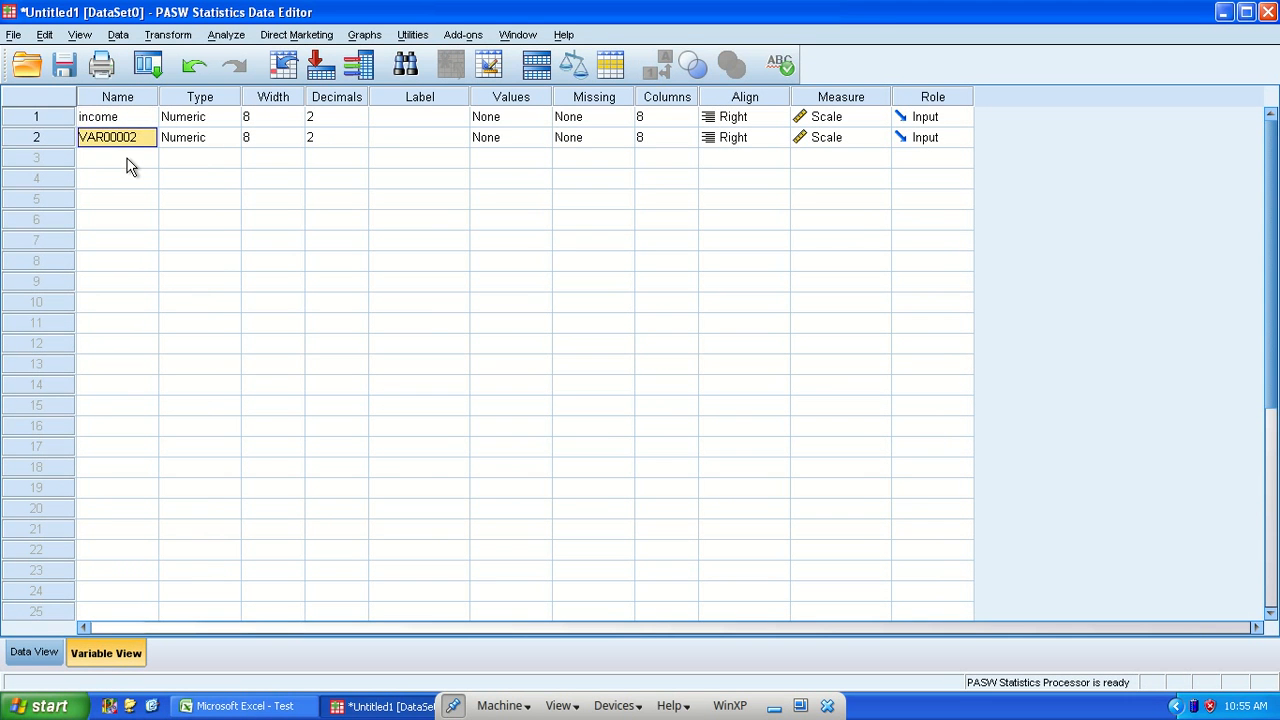
type("gender")
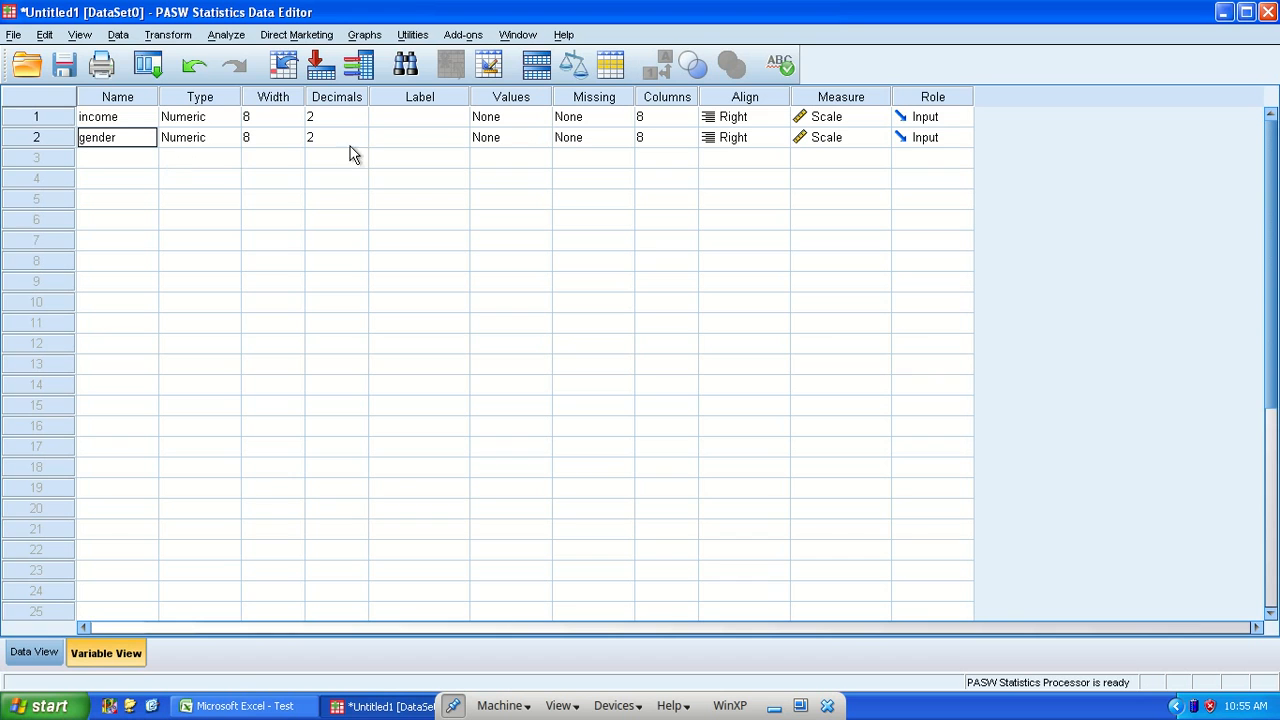
Label the gender variable Gender and the income variable Income.
left_click(441, 137)
type("Gen")
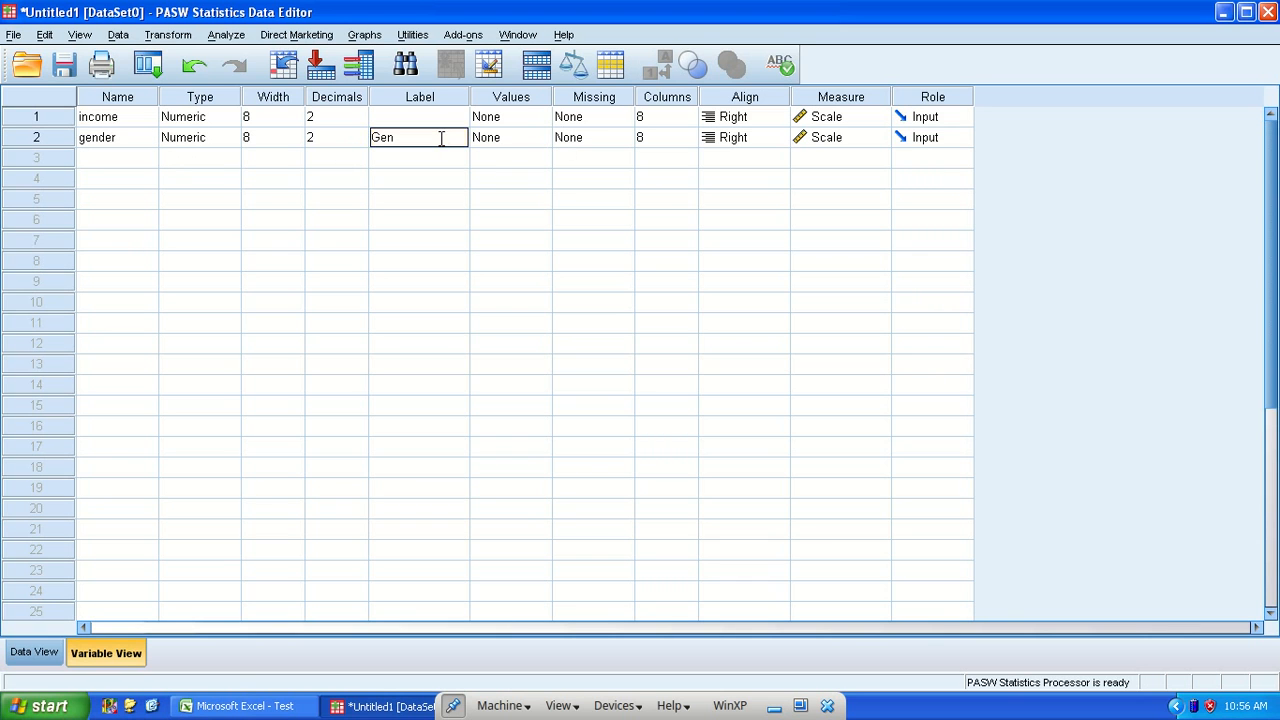
left_click(419, 117)
type("Income")
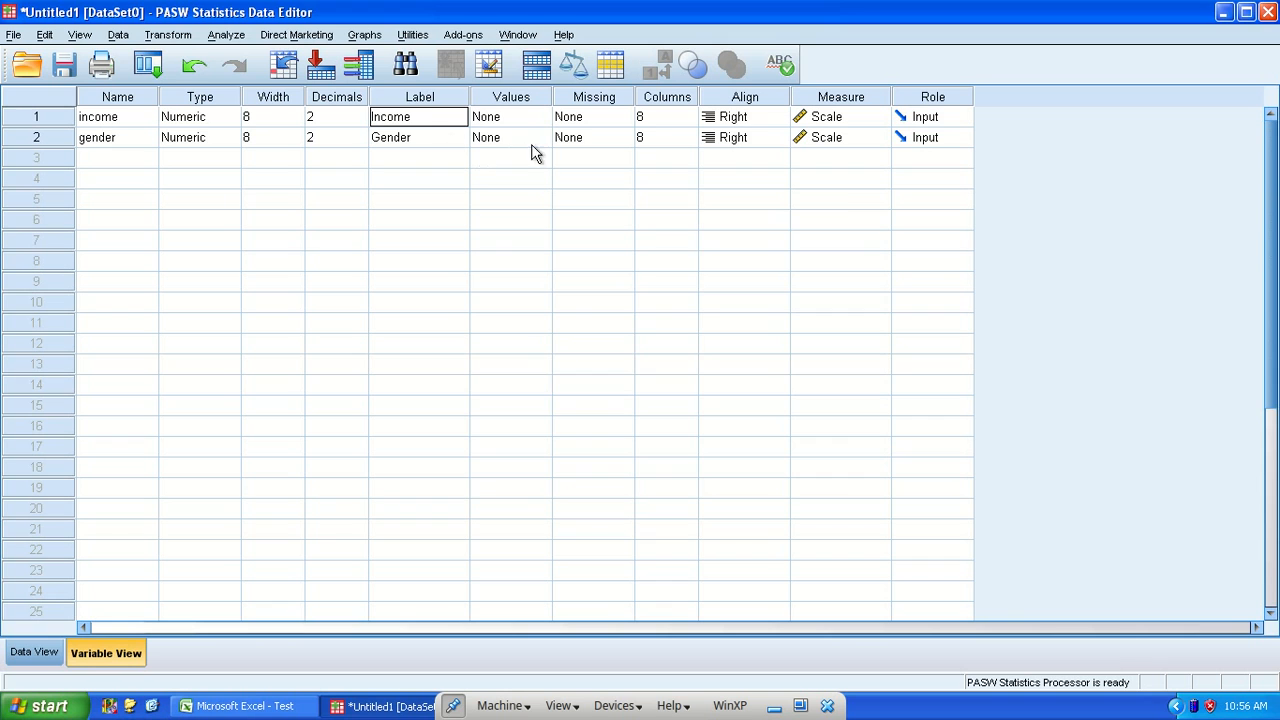
Define value labels 1 = Male and 2 = Female for gender, and show the labels in the data grid.
double_click(544, 141)
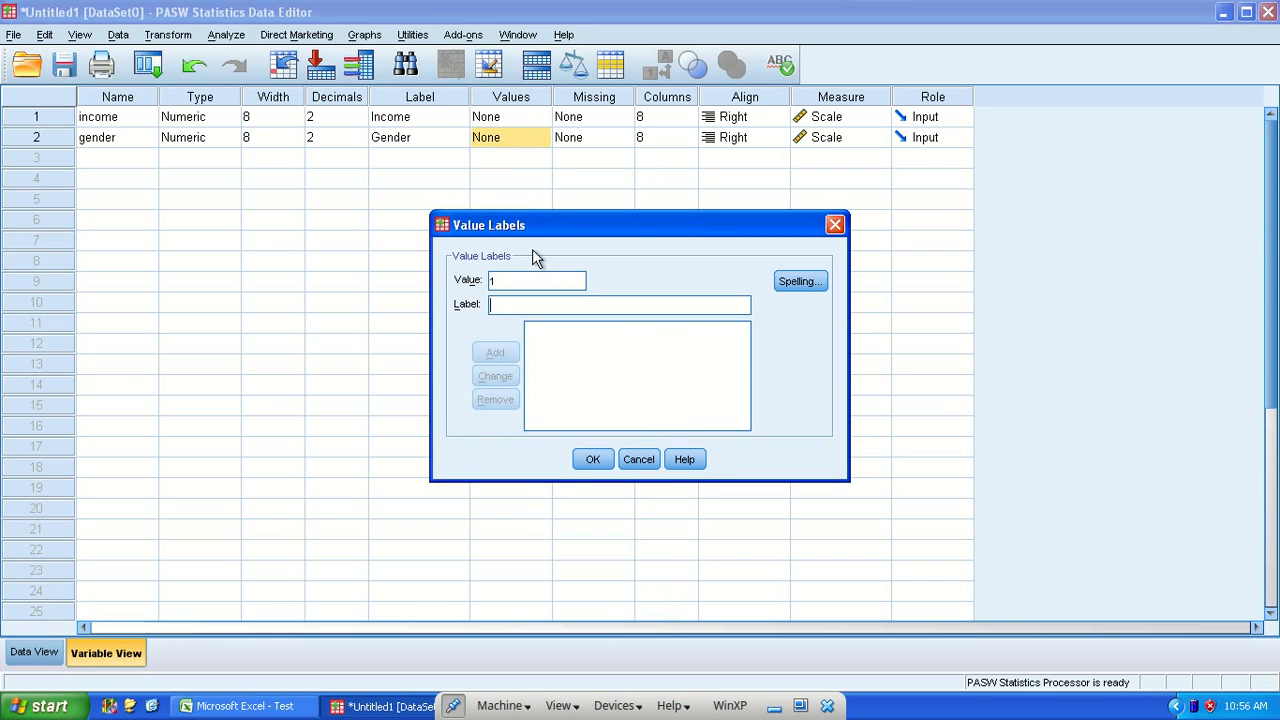
type("Male")
key("alt+a")
type("Female")
key("alt+a")
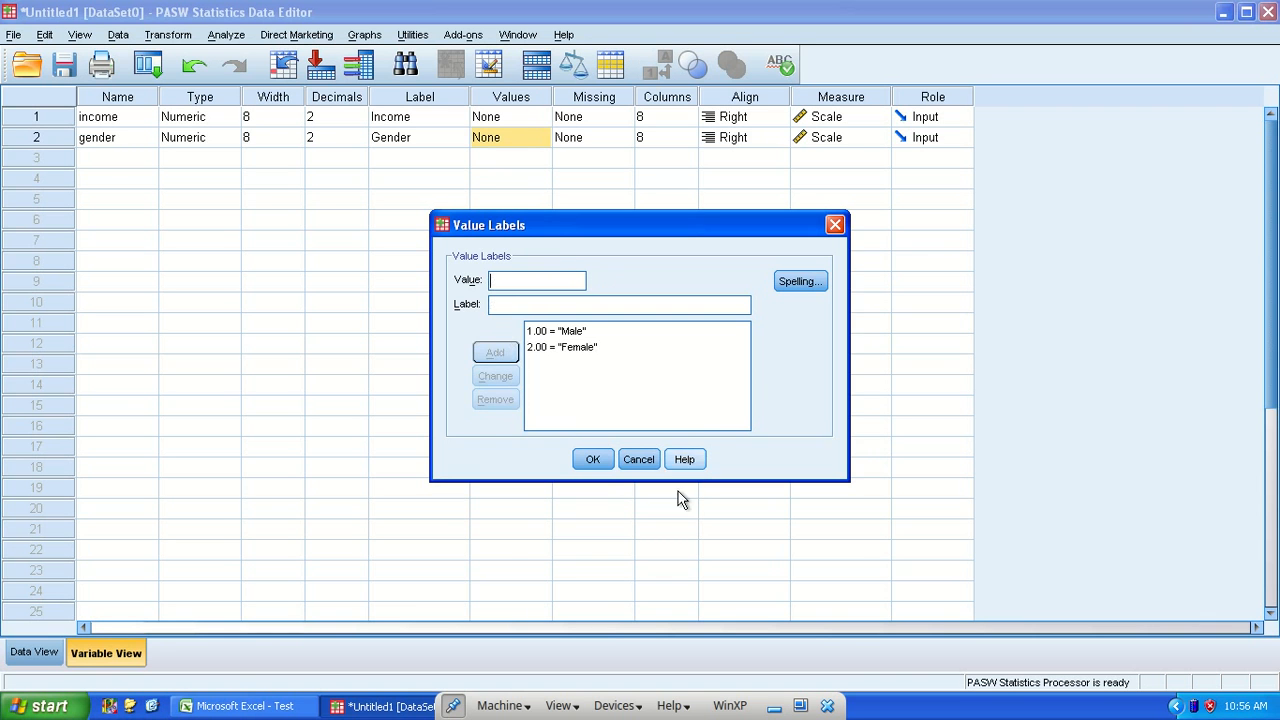
left_click(592, 460)
key("ctrl+t")
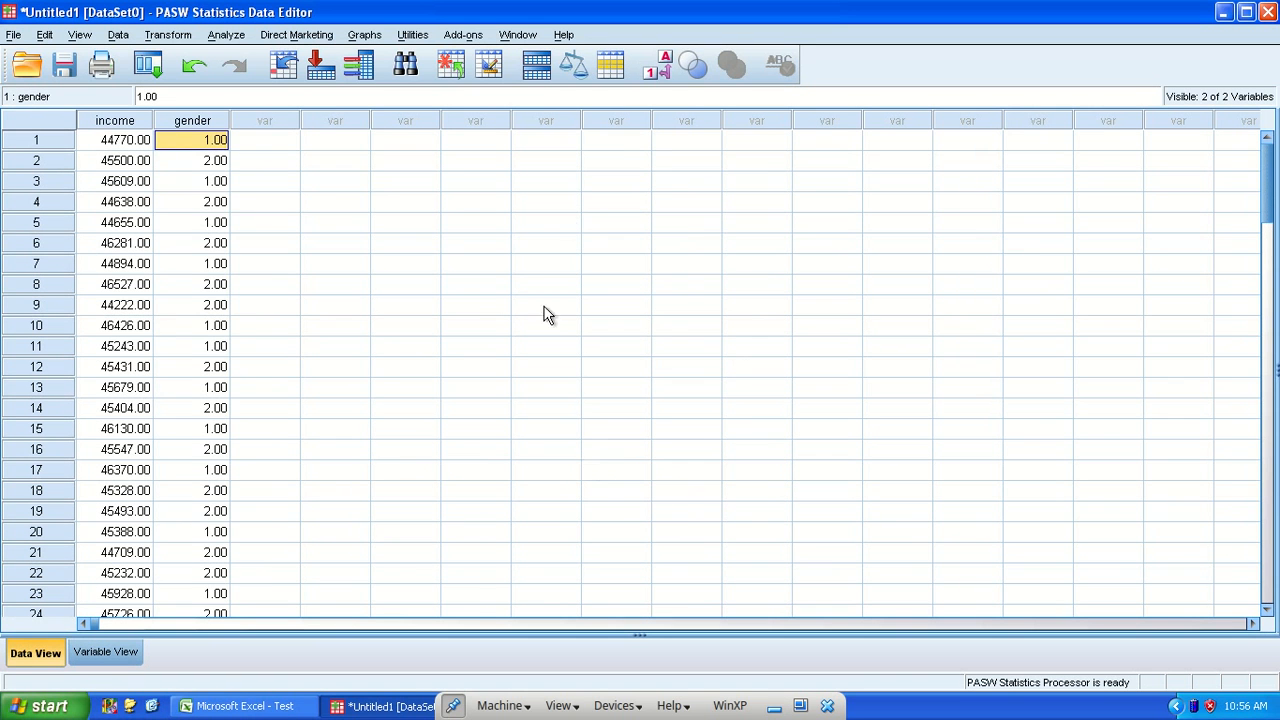
left_click(656, 68)
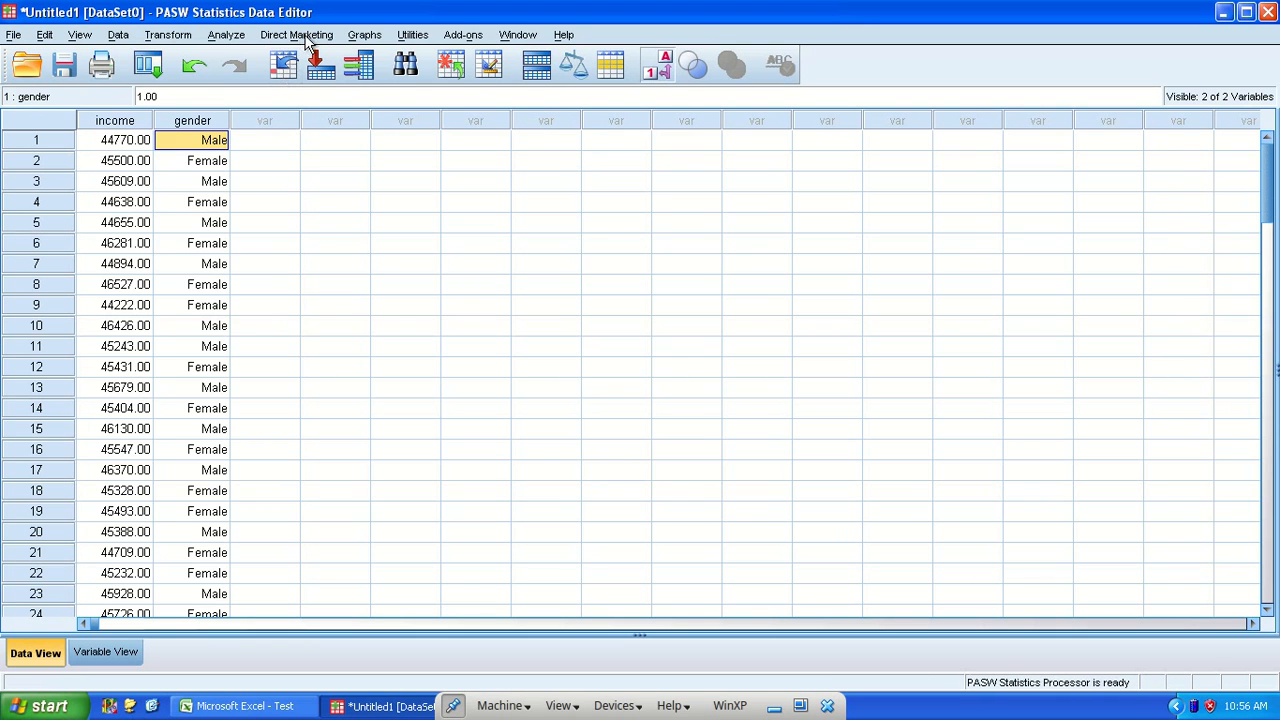
Set up an Independent-Samples T Test with Income as the test variable and Gender as the grouping variable.
left_click(226, 35)
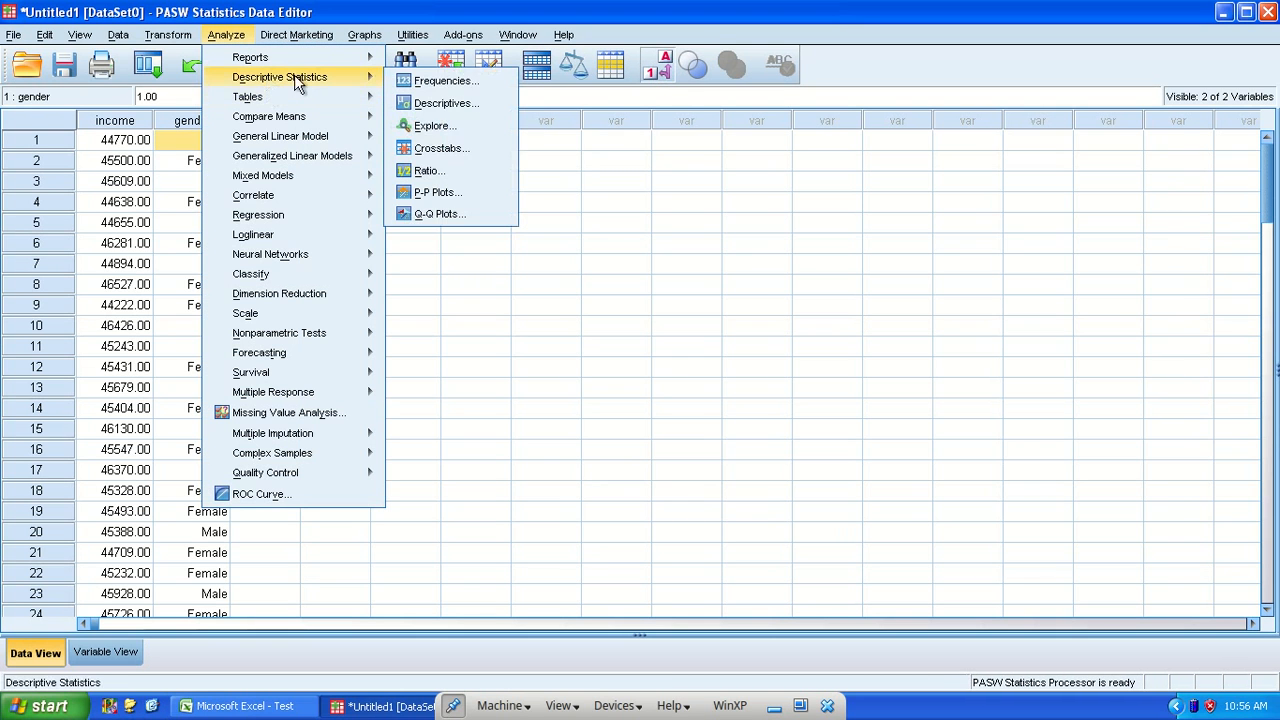
mouse_move(310, 117)
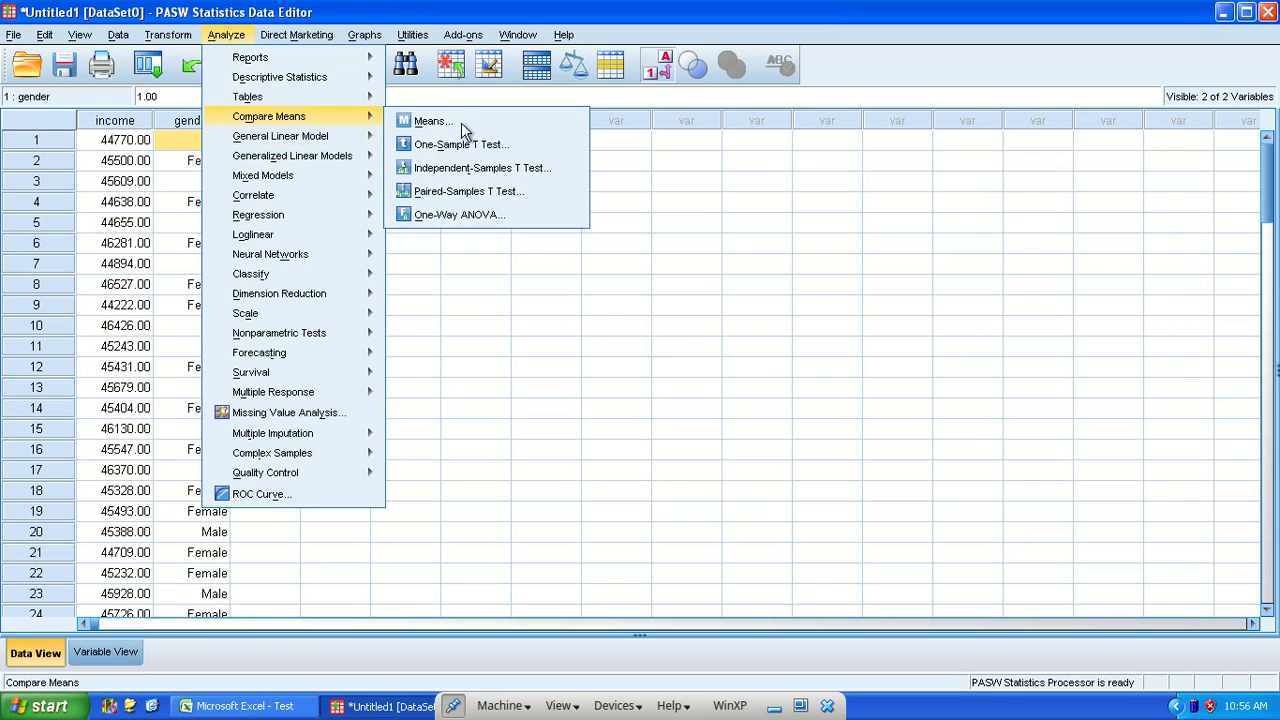
left_click(462, 170)
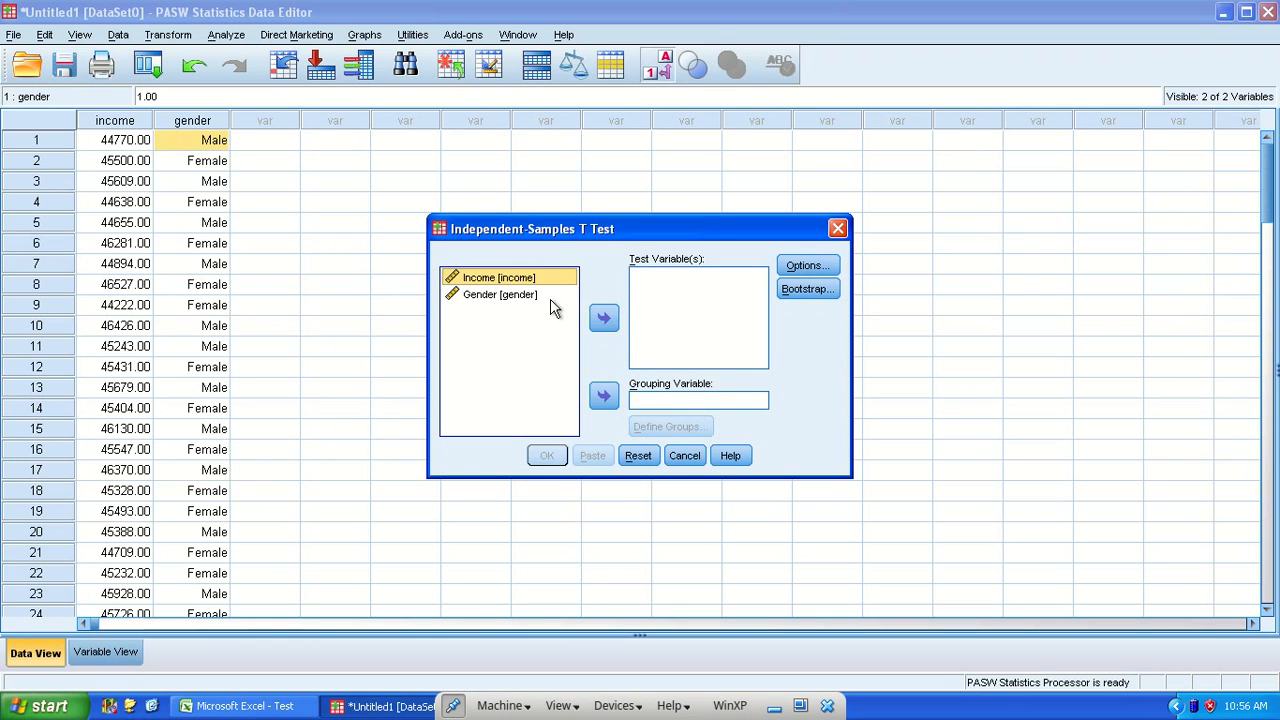
left_click(604, 318)
left_click(495, 294)
left_click(604, 396)
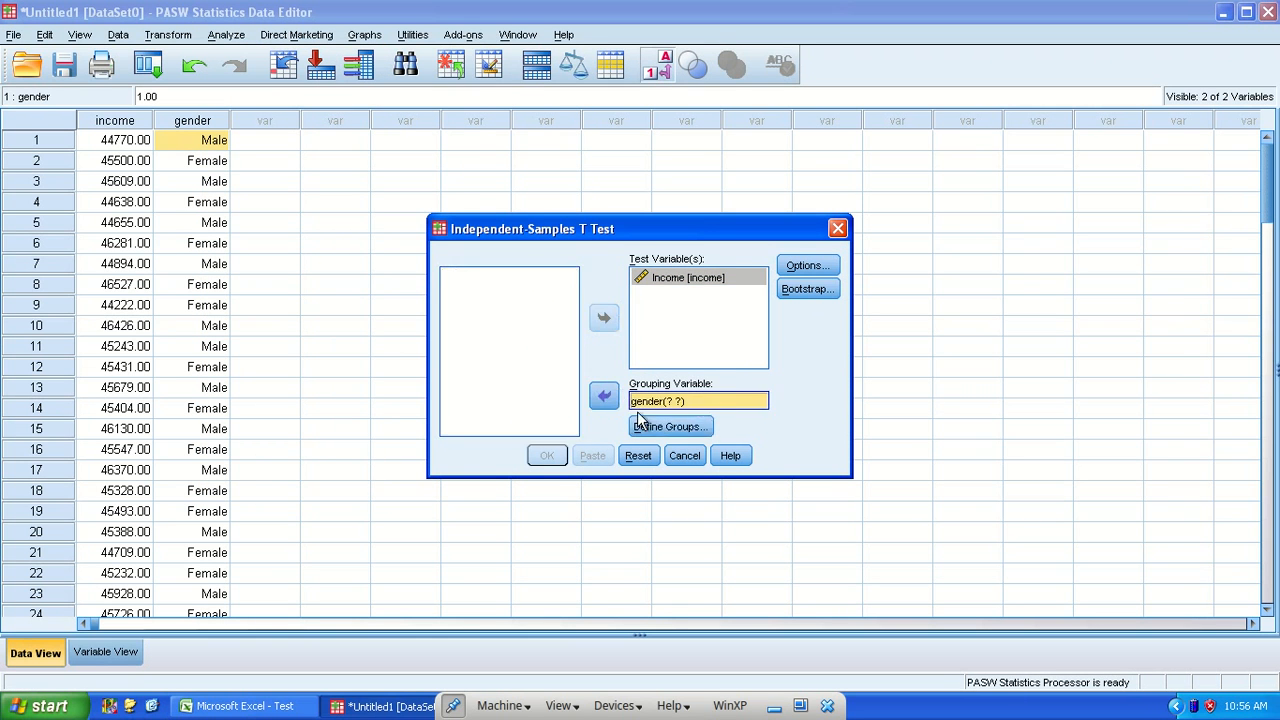
Define the gender groups as 2 and 1, run the t-test, and select the Independent Samples Test table in the output.
left_click(660, 426)
key("Tab")
type("2")
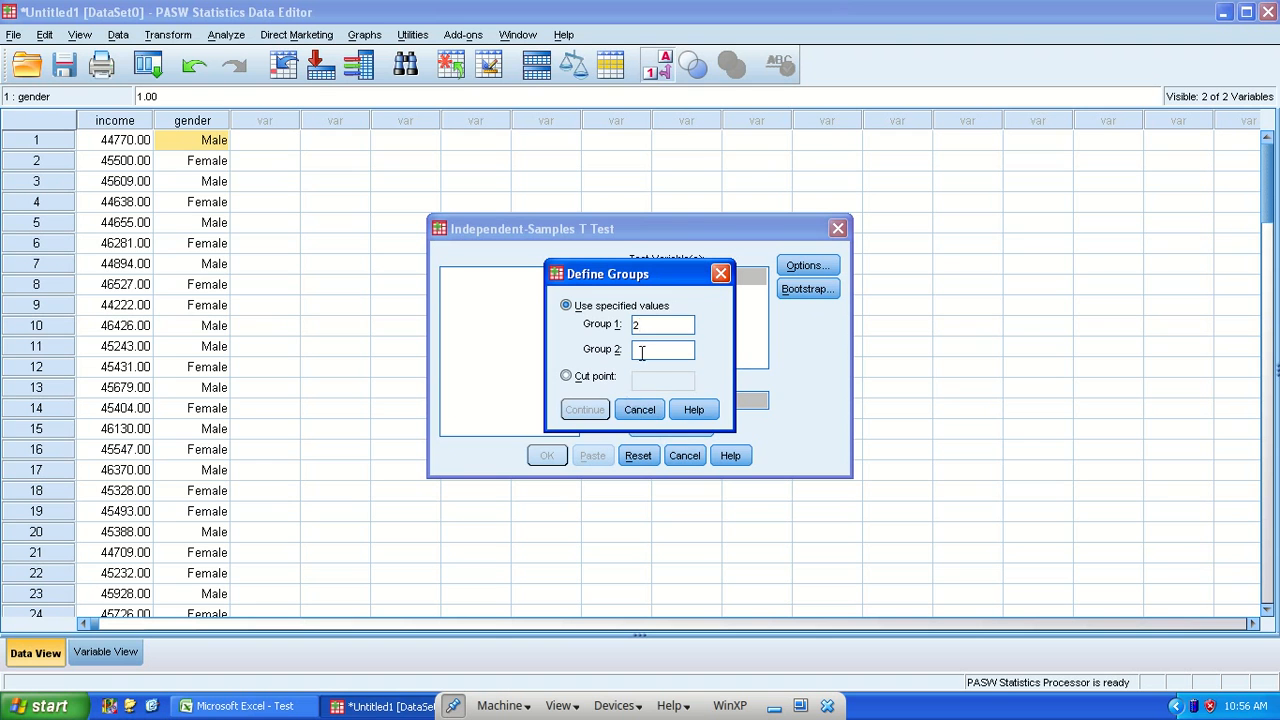
type("1")
left_click(584, 409)
left_click(547, 455)
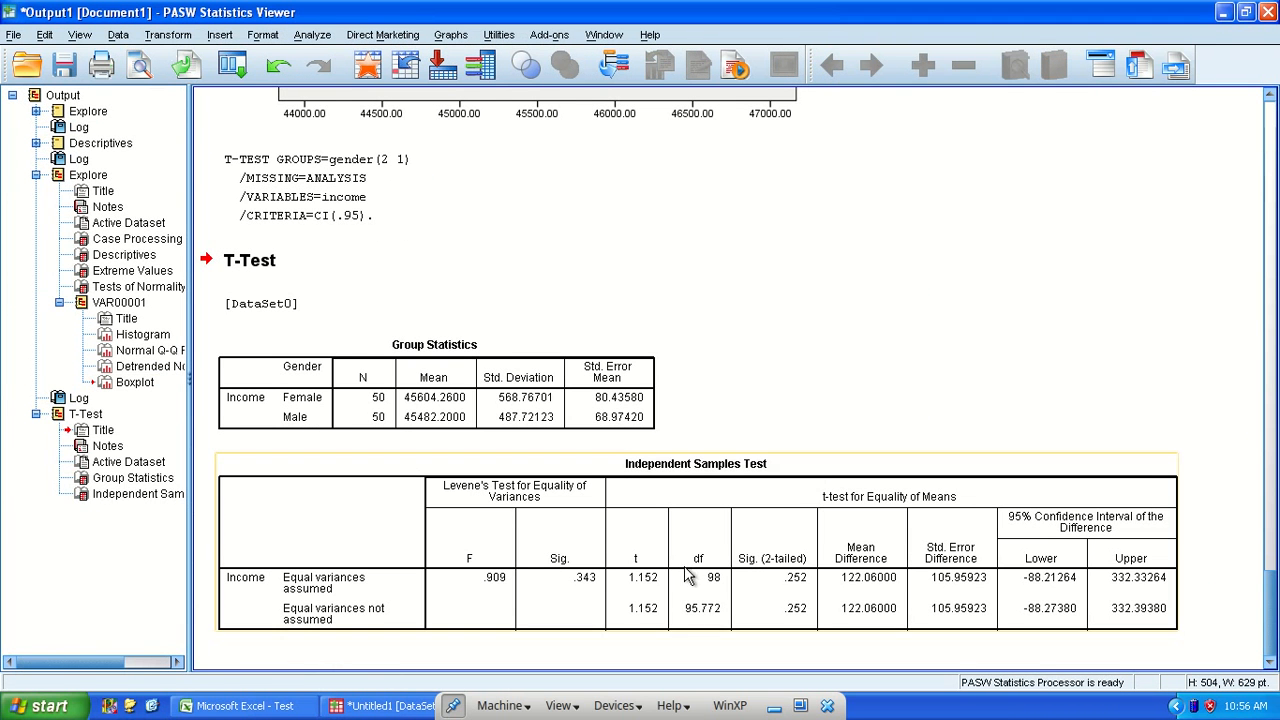
left_click(690, 577)
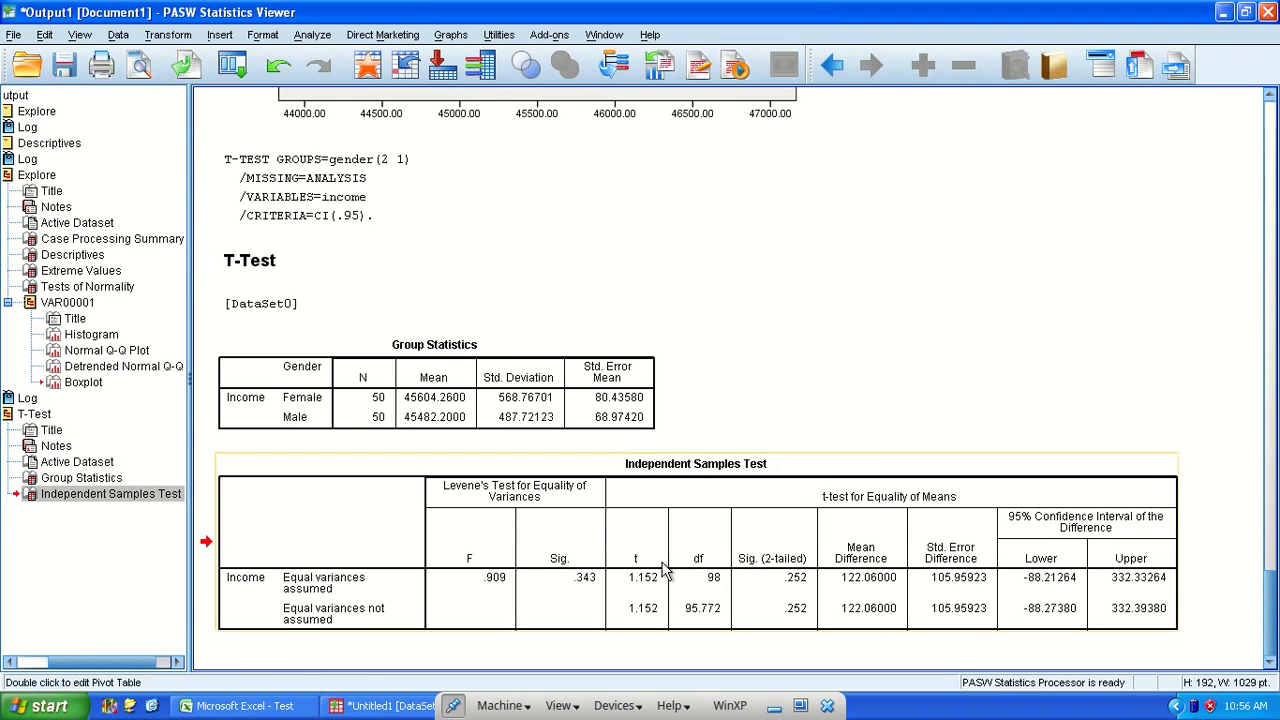
Switch back to the Excel worksheet, clear the Gender column selection, and select the first Income value.
left_click(240, 706)
key("Escape")
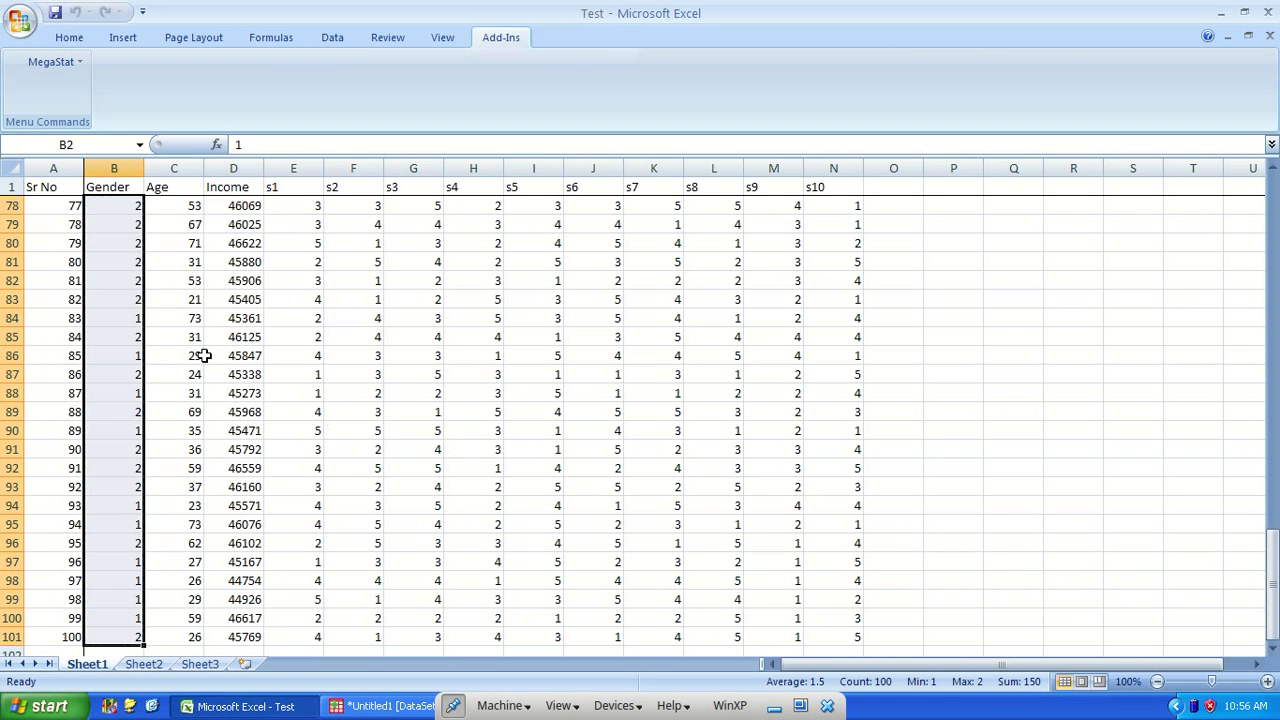
key("Up")
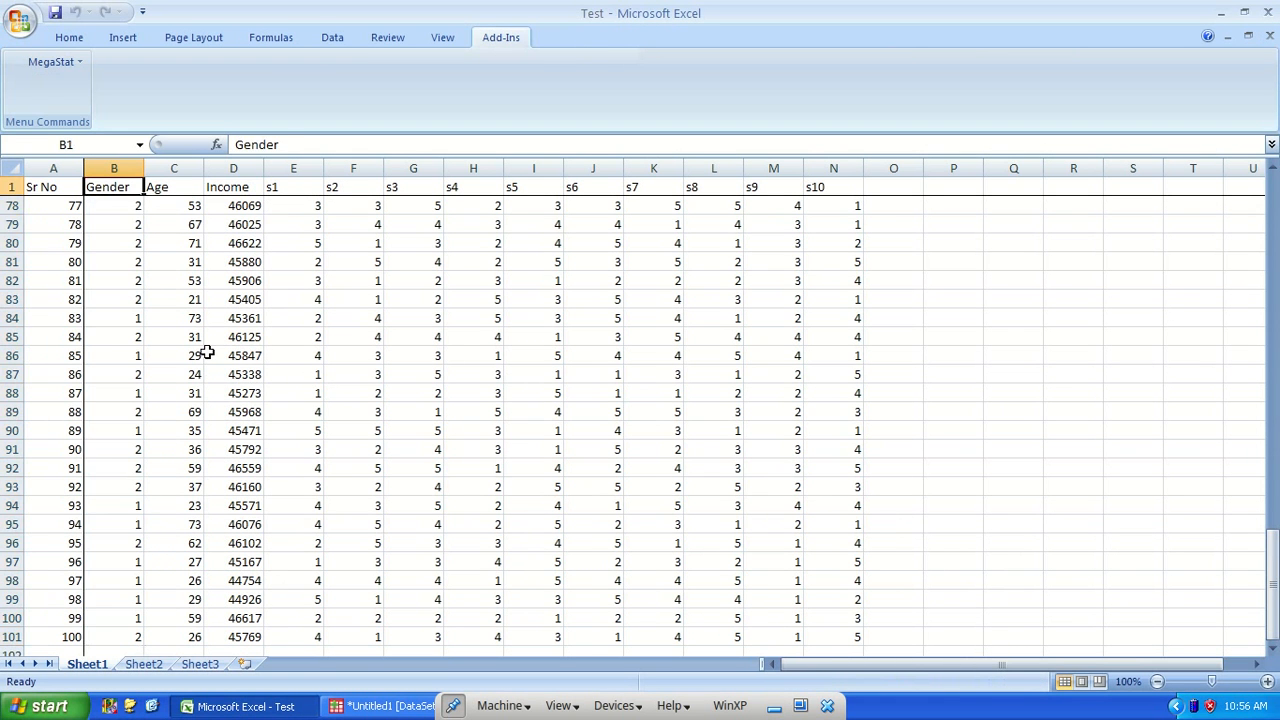
key("Down")
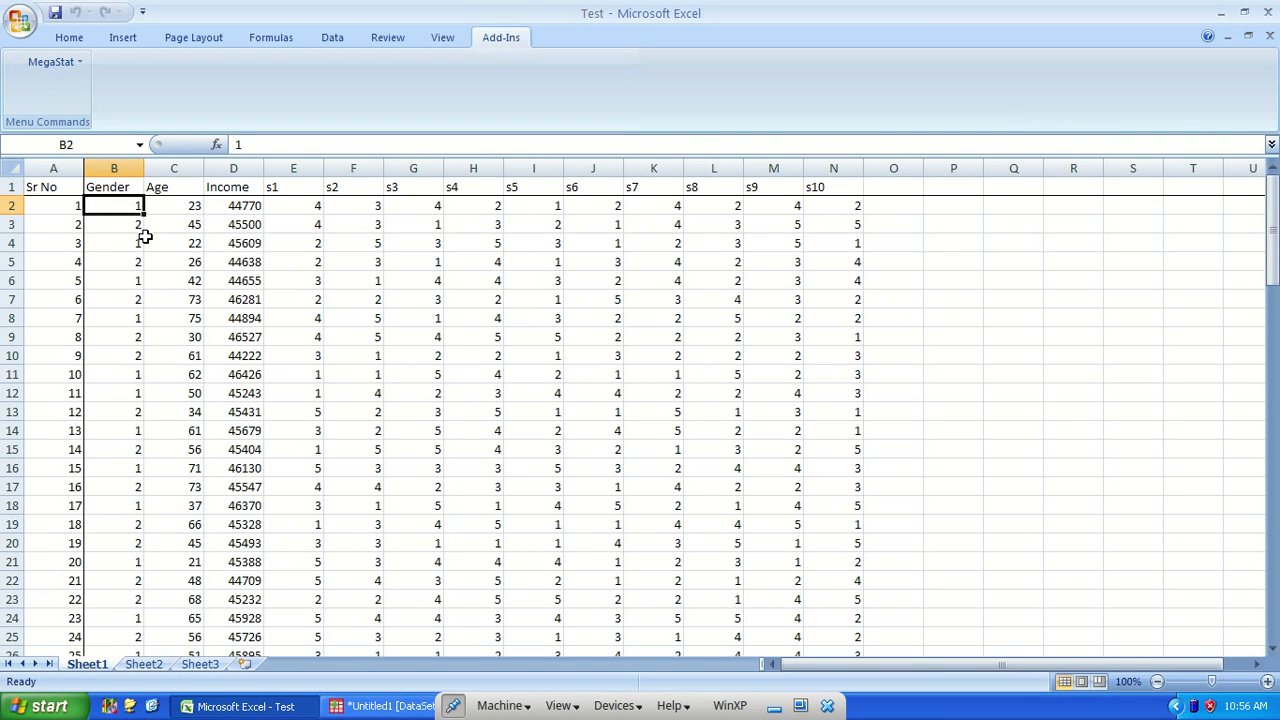
left_click(234, 206)
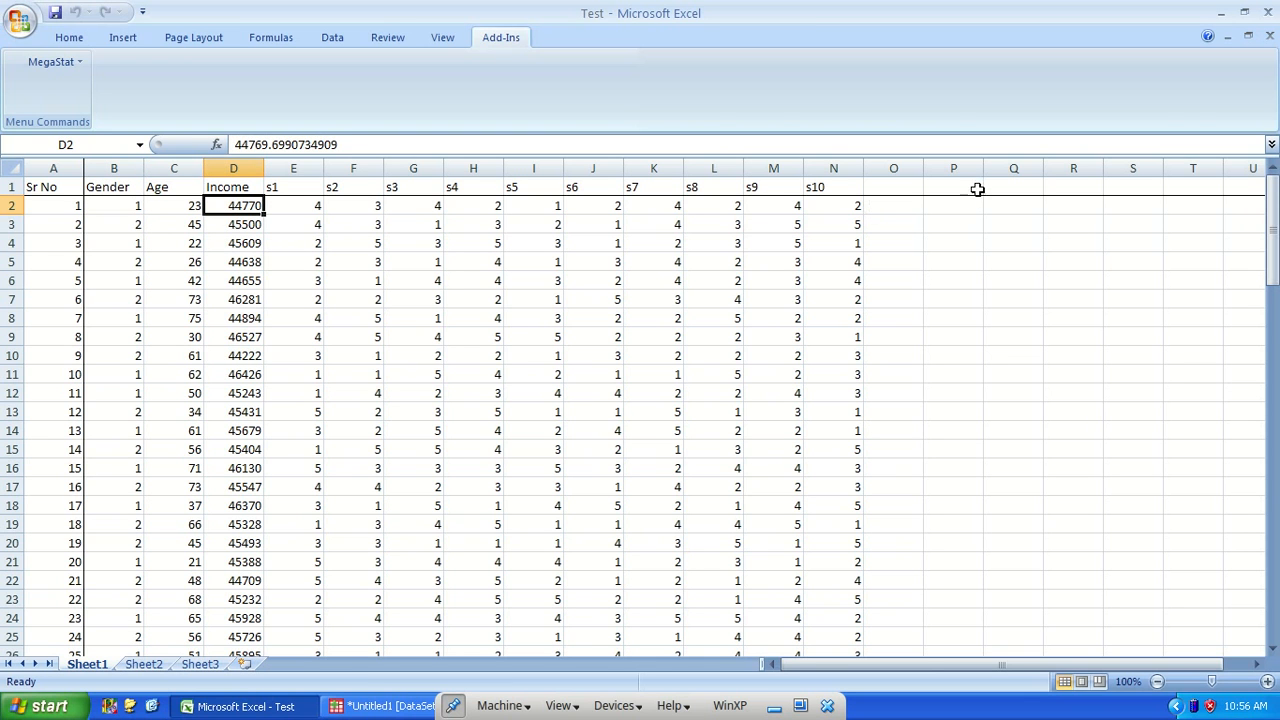
Enter the column headers Male in Q1 and Female in R1.
left_click(1008, 187)
type("Male")
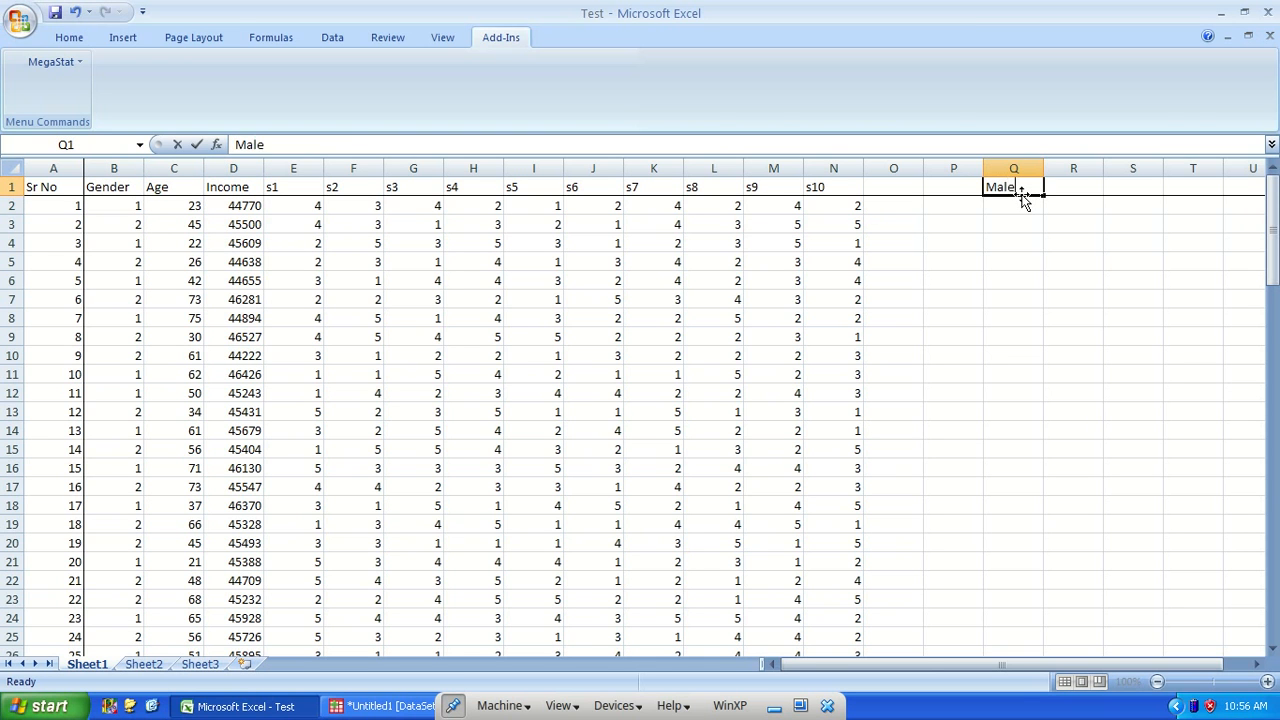
key("Tab")
type("Fema")
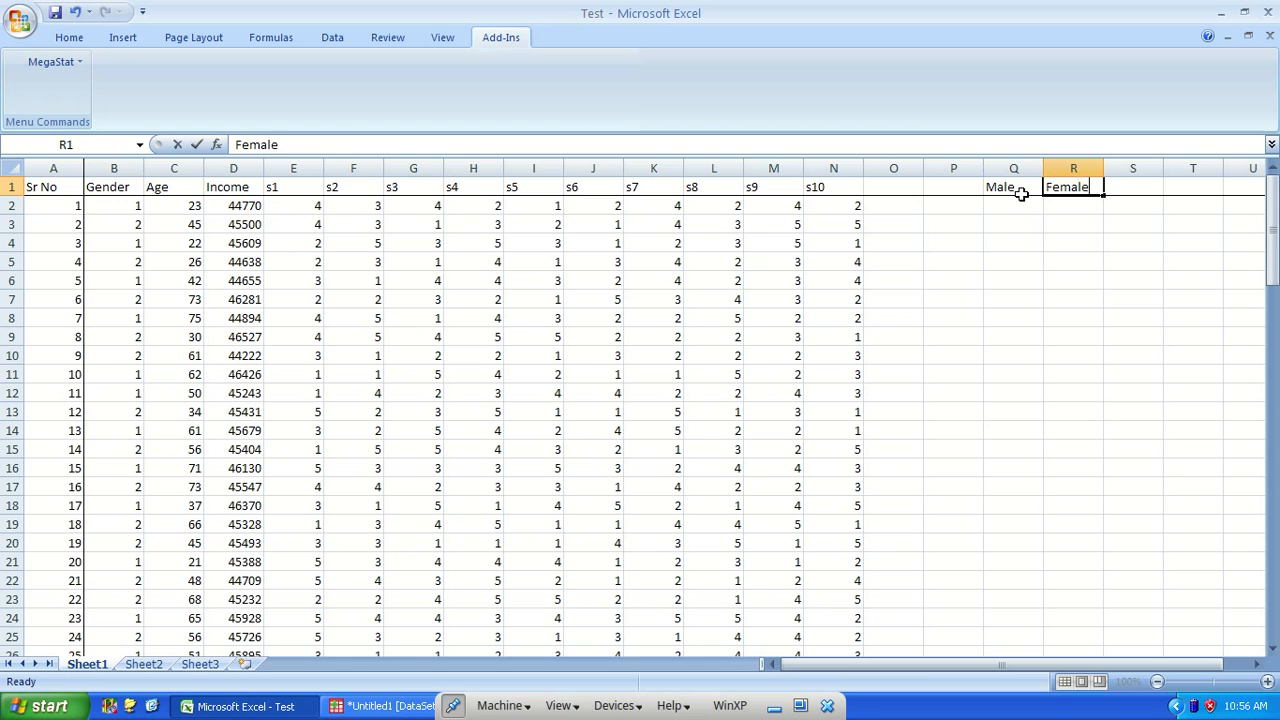
key("Down")
key("Left")
key("shift+Down")
key("shift+Down")
key("shift+Down")
key("shift+Down")
key("shift+Down")
key("shift+Down")
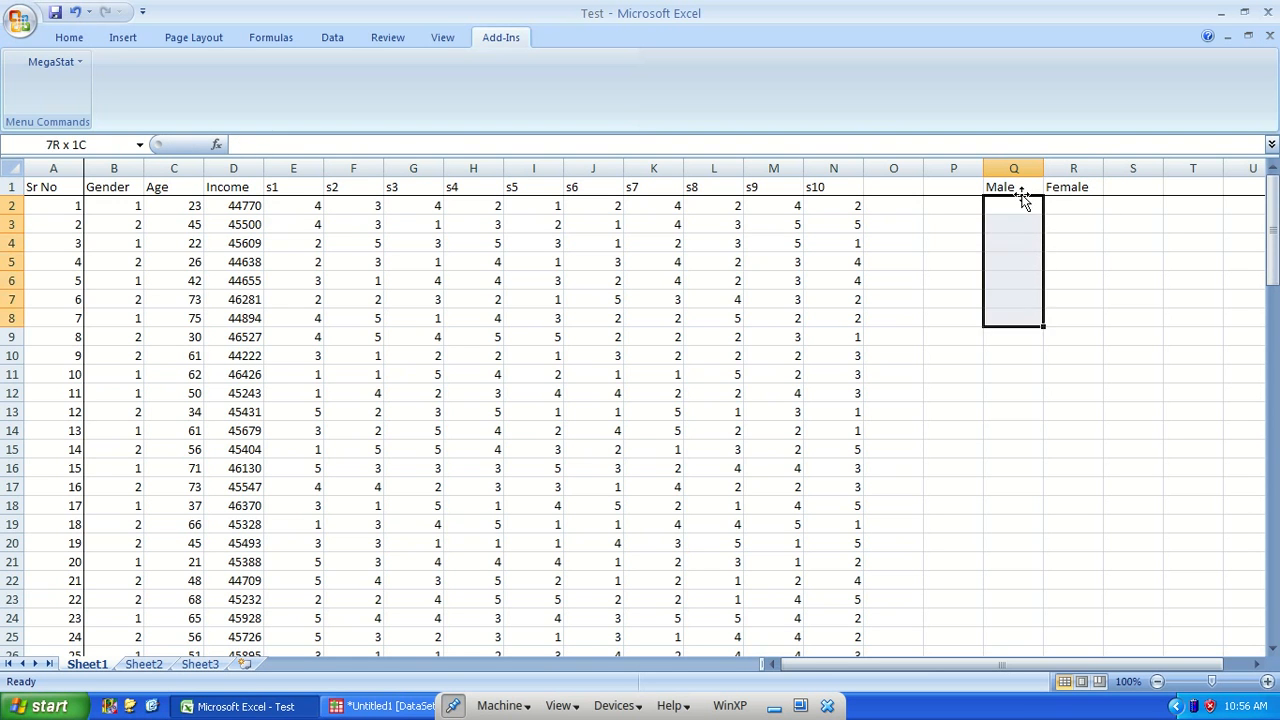
key("shift+Down")
key("shift+Down")
left_click_drag(1086, 191, 1080, 415)
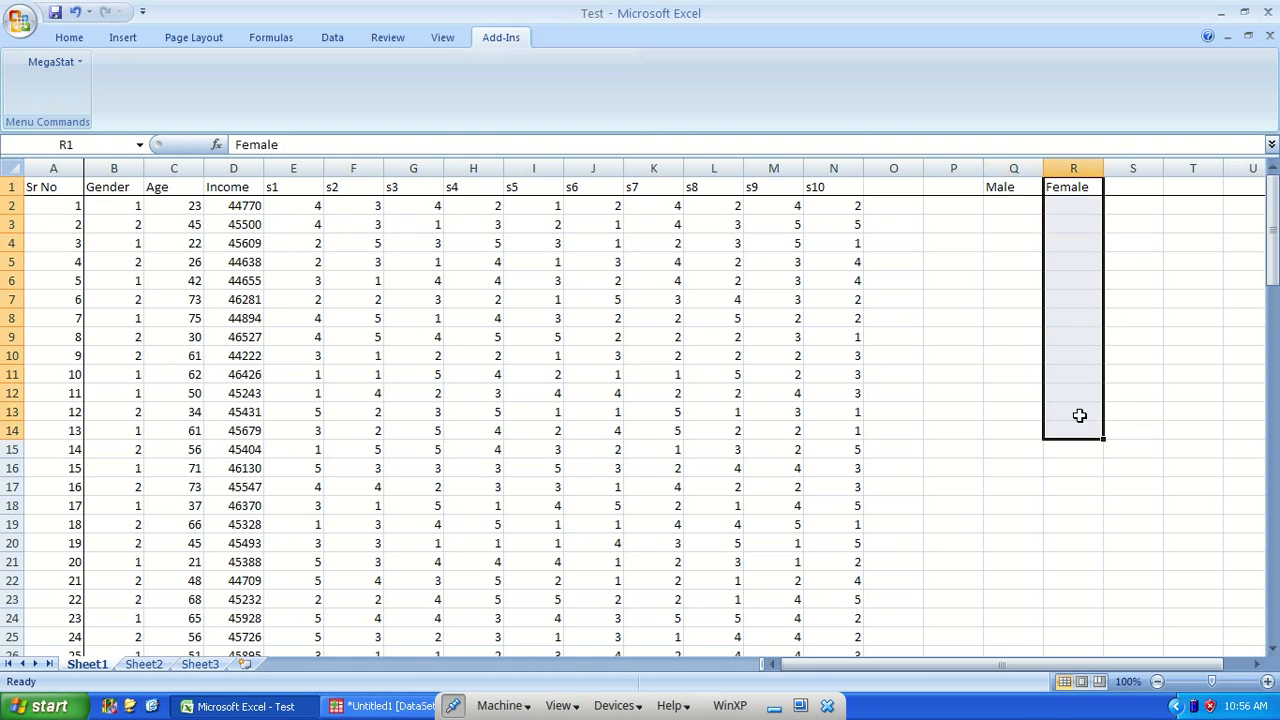
left_click(1032, 354)
Turn on filtering for the data table's header row, from Sr No to s10.
left_click(135, 205)
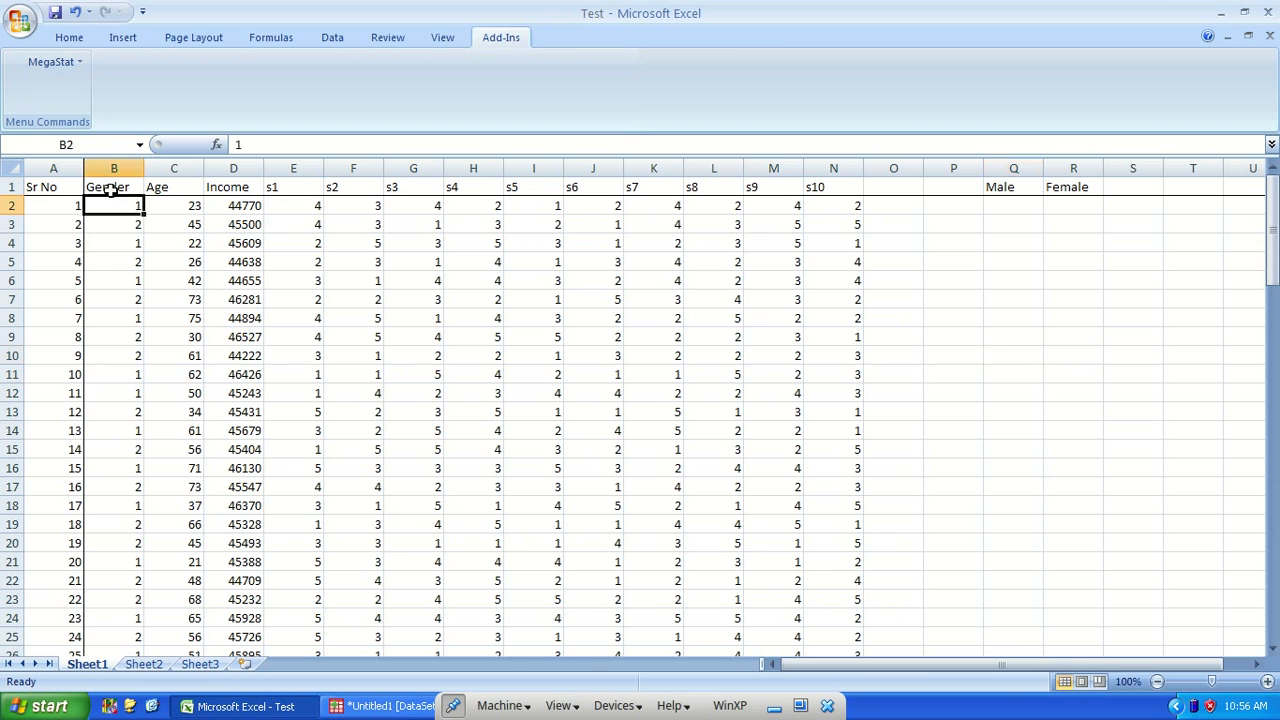
left_click(69, 37)
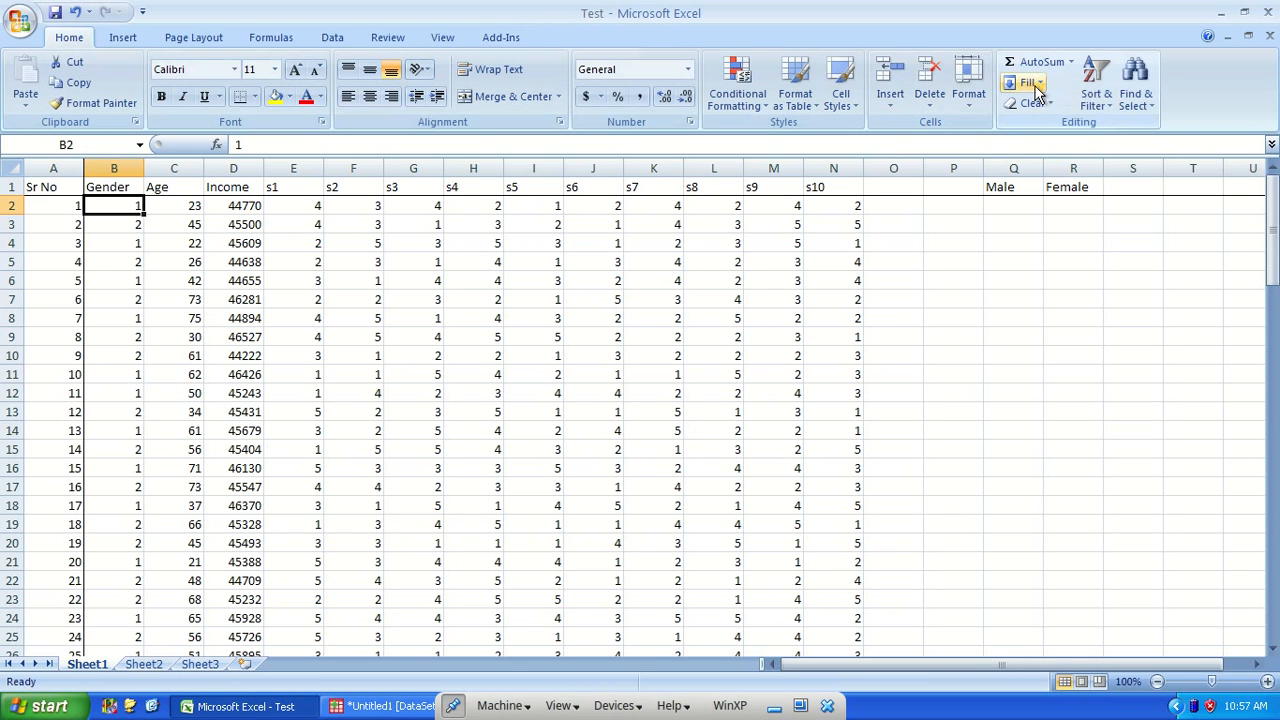
left_click(1095, 88)
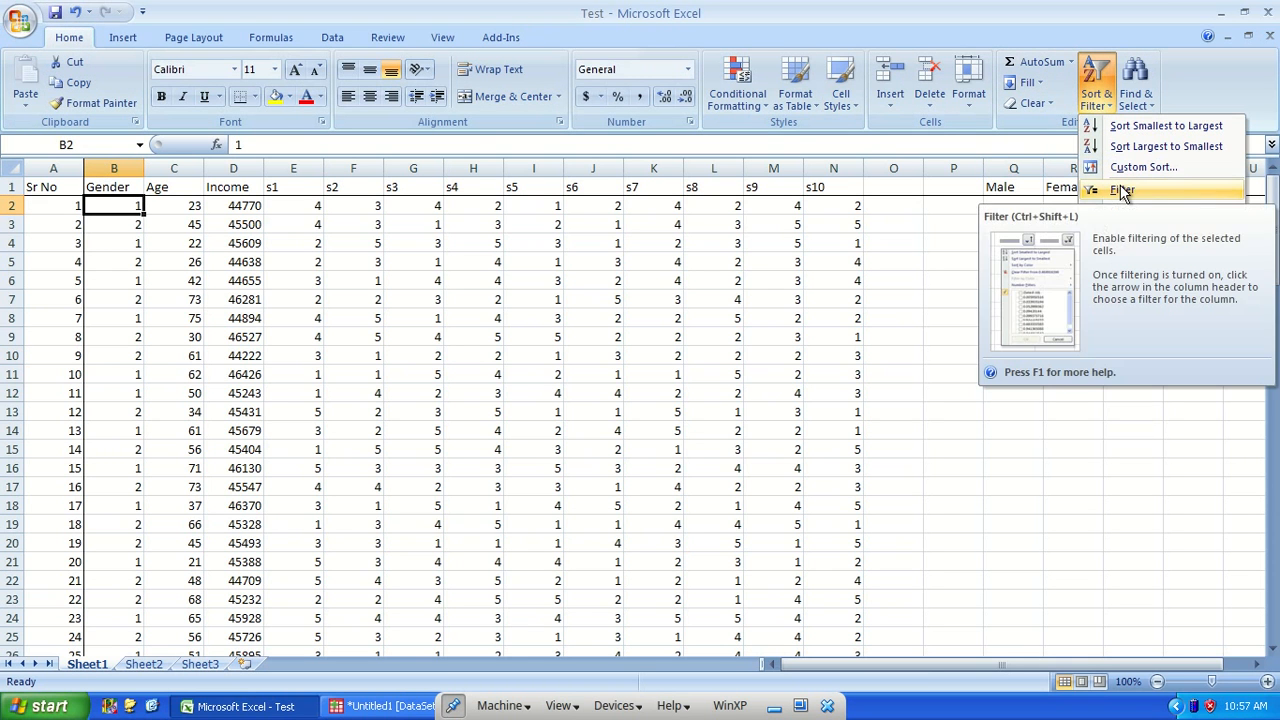
left_click(571, 183)
left_click(580, 187)
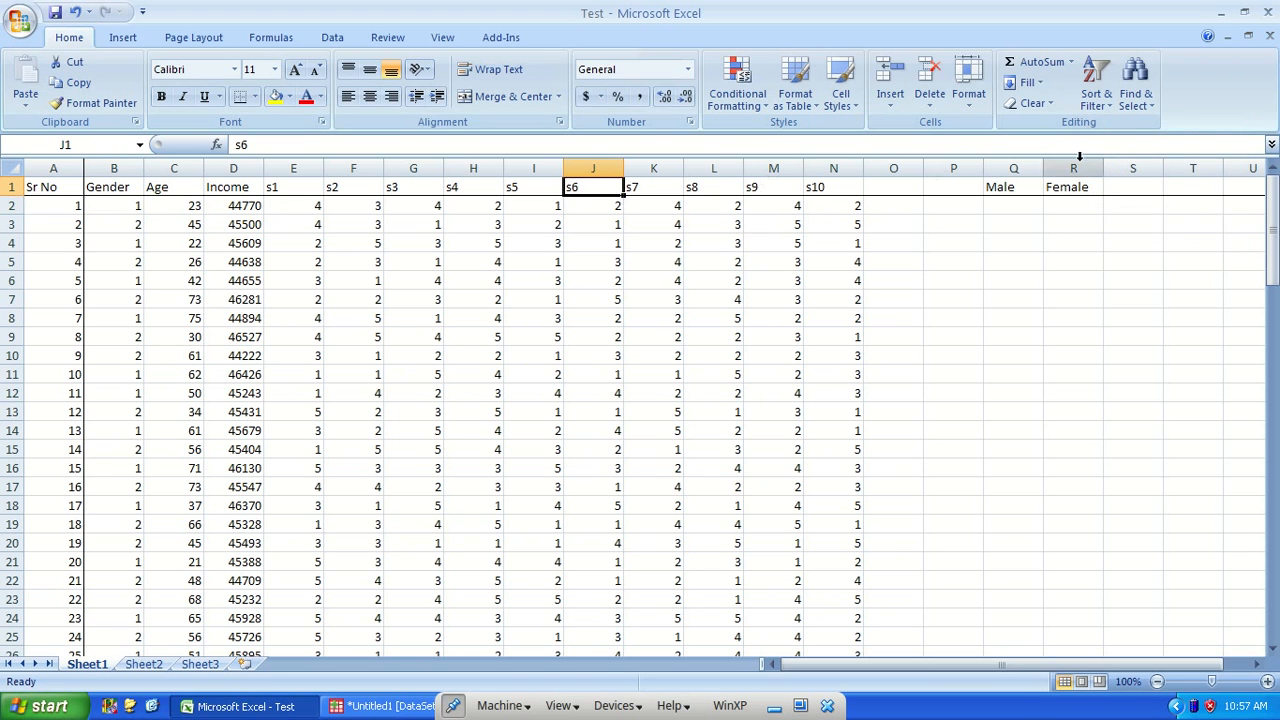
left_click(1095, 88)
left_click(1130, 190)
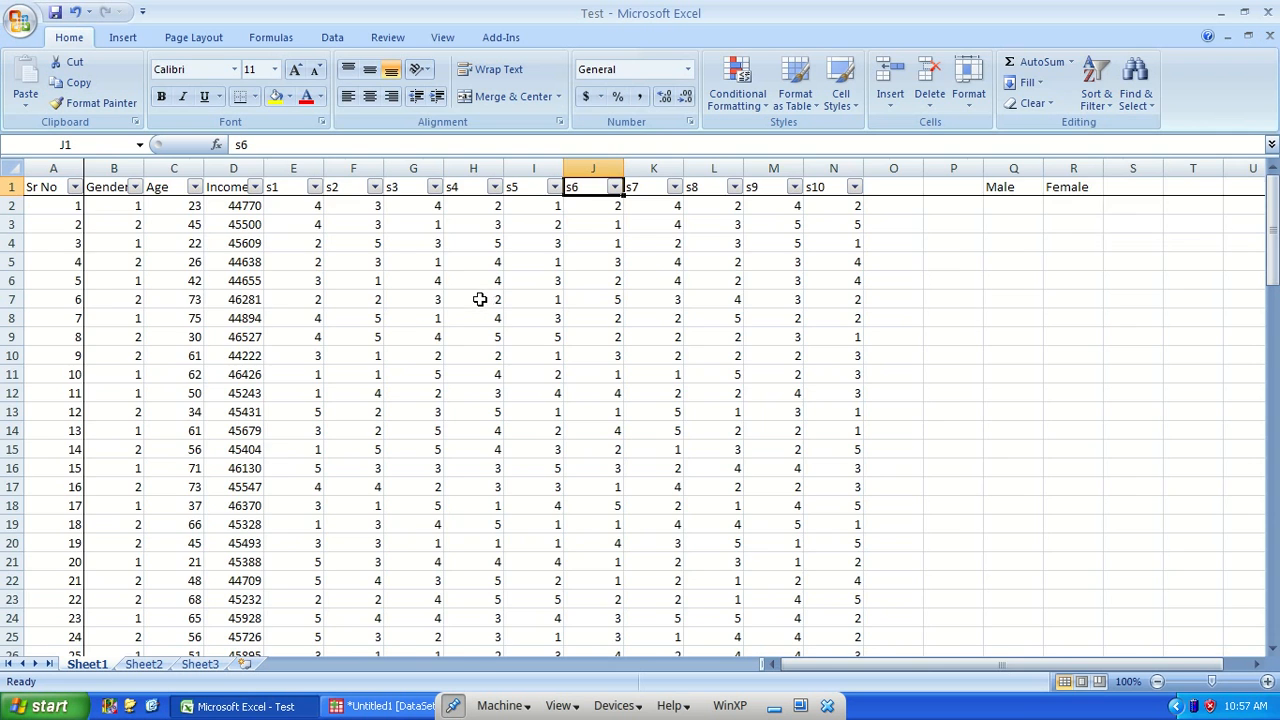
scroll(480, 299, "up", 3)
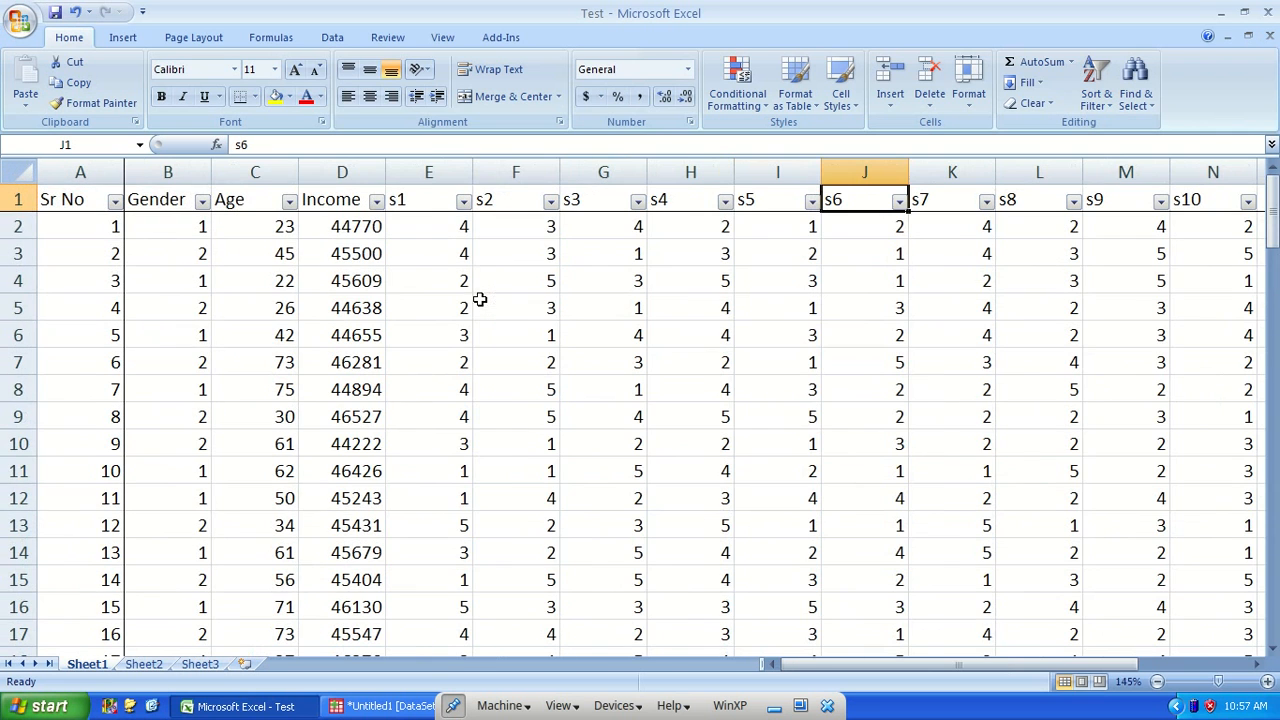
Filter the Gender column on Sheet1 to show only the rows with value 1.
left_click(202, 201)
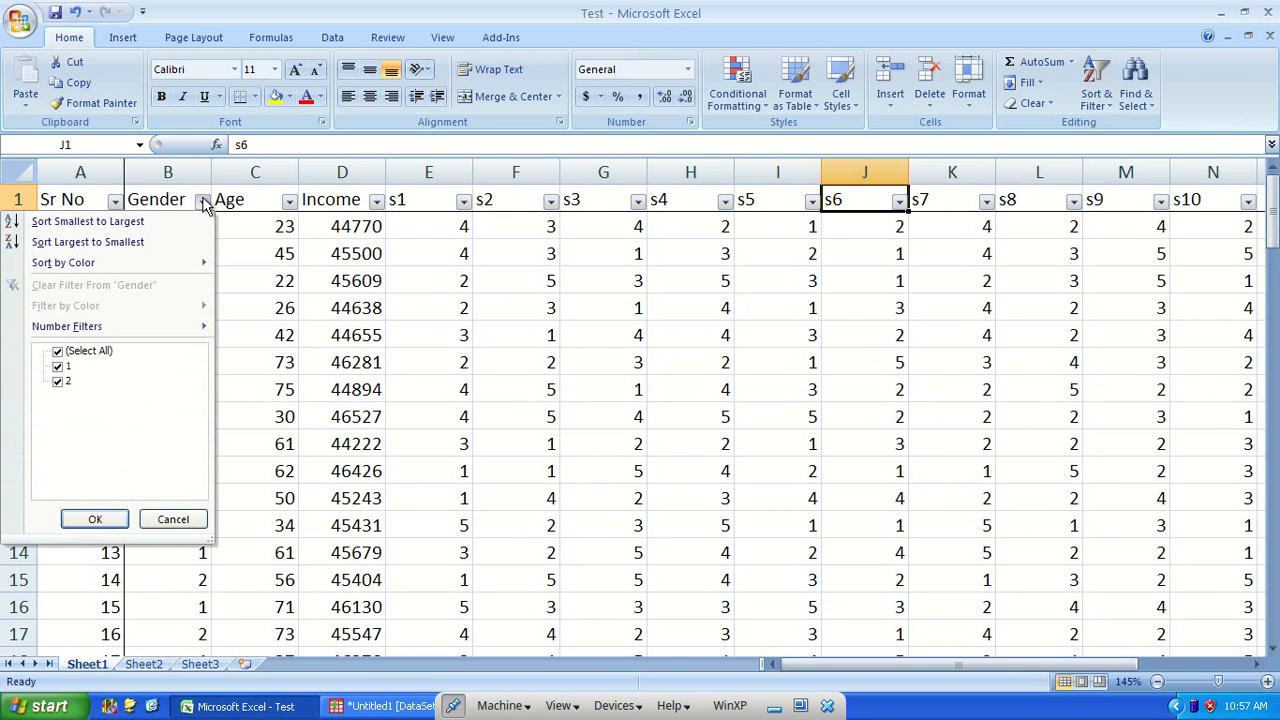
left_click(58, 352)
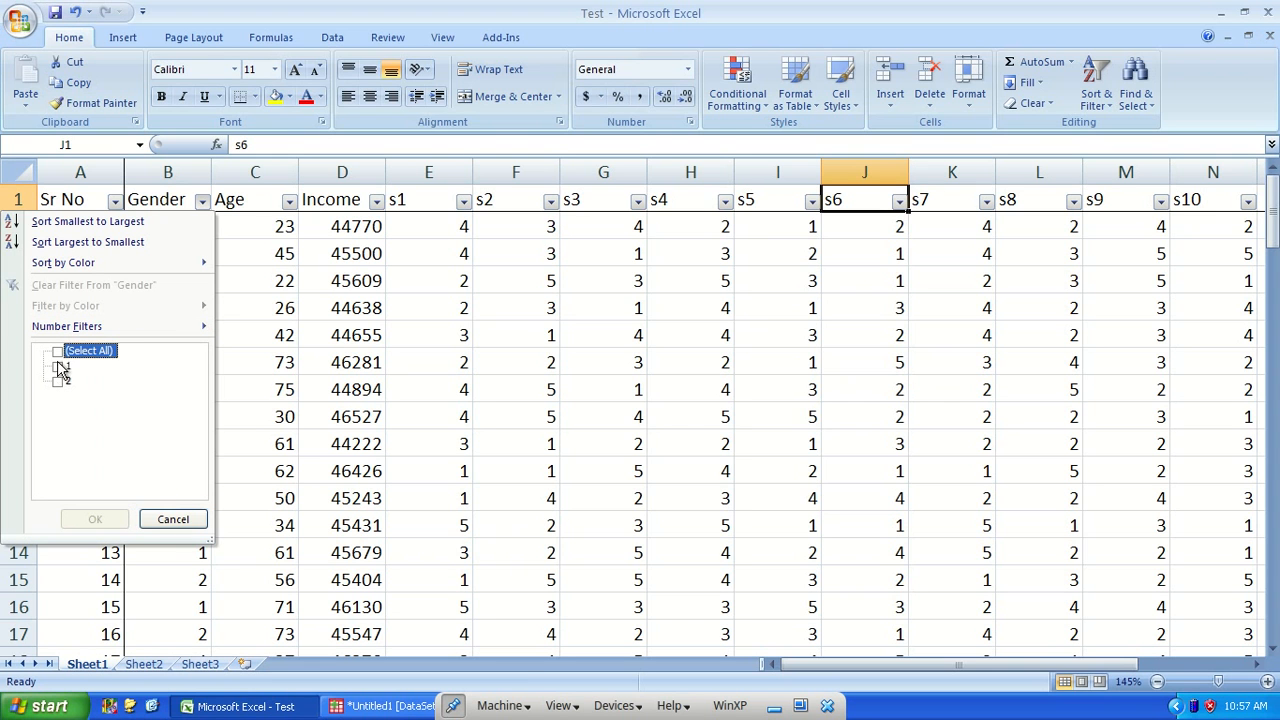
left_click(58, 367)
left_click(95, 519)
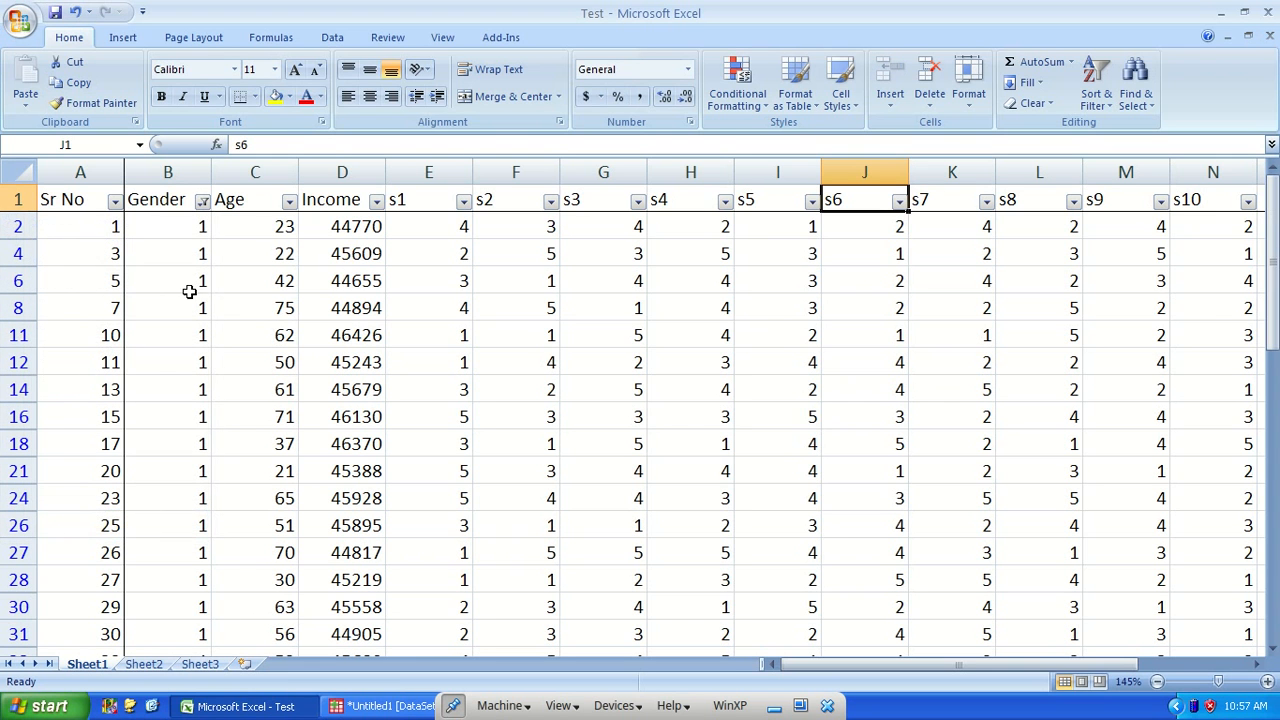
Copy all the filtered Income values, starting from D2.
left_click(365, 233)
key("ctrl+shift+Down")
key("ctrl+c")
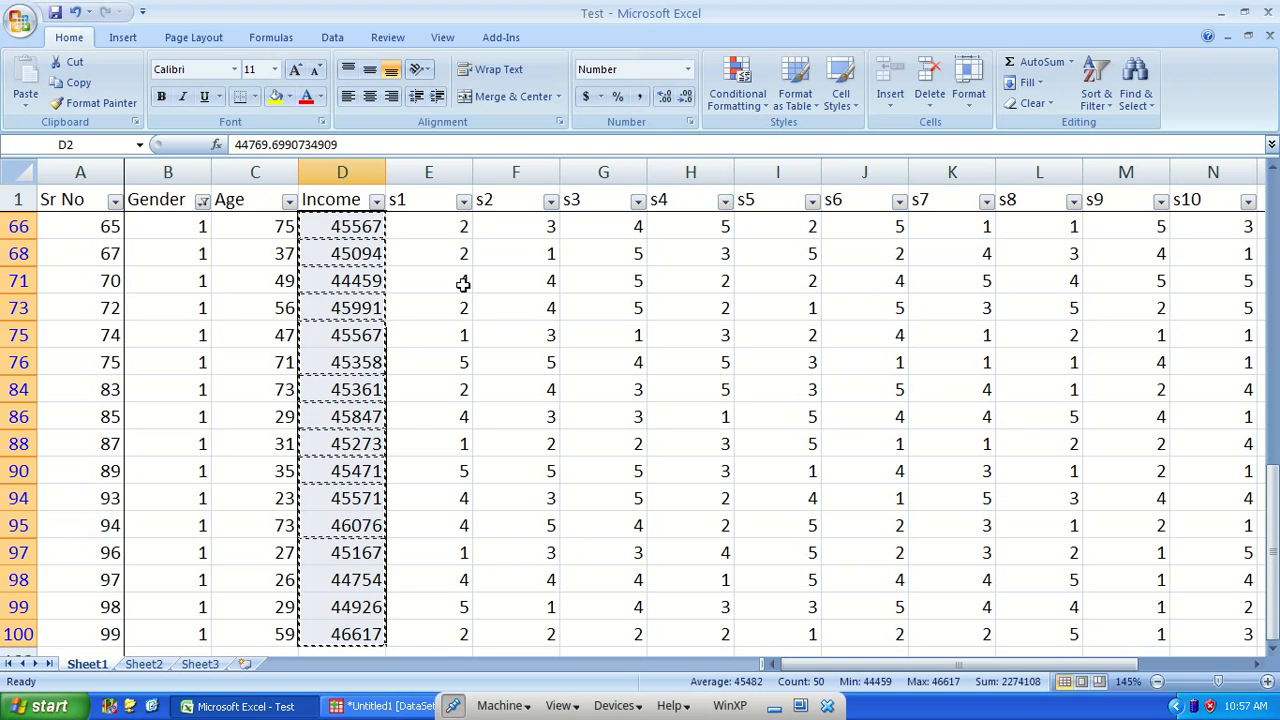
Delete the existing RANDBETWEEN numbers from column A of Sheet2 and select cell A2.
left_click(143, 664)
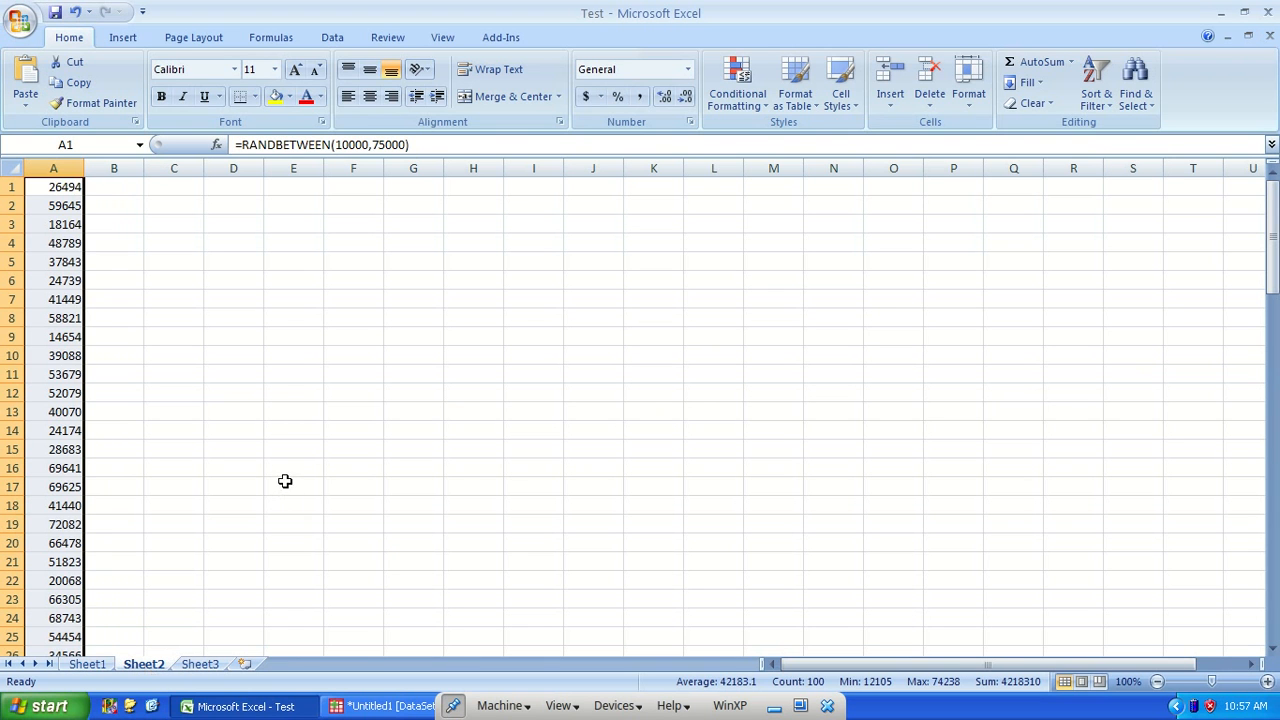
key("Delete")
key("ctrl+Home")
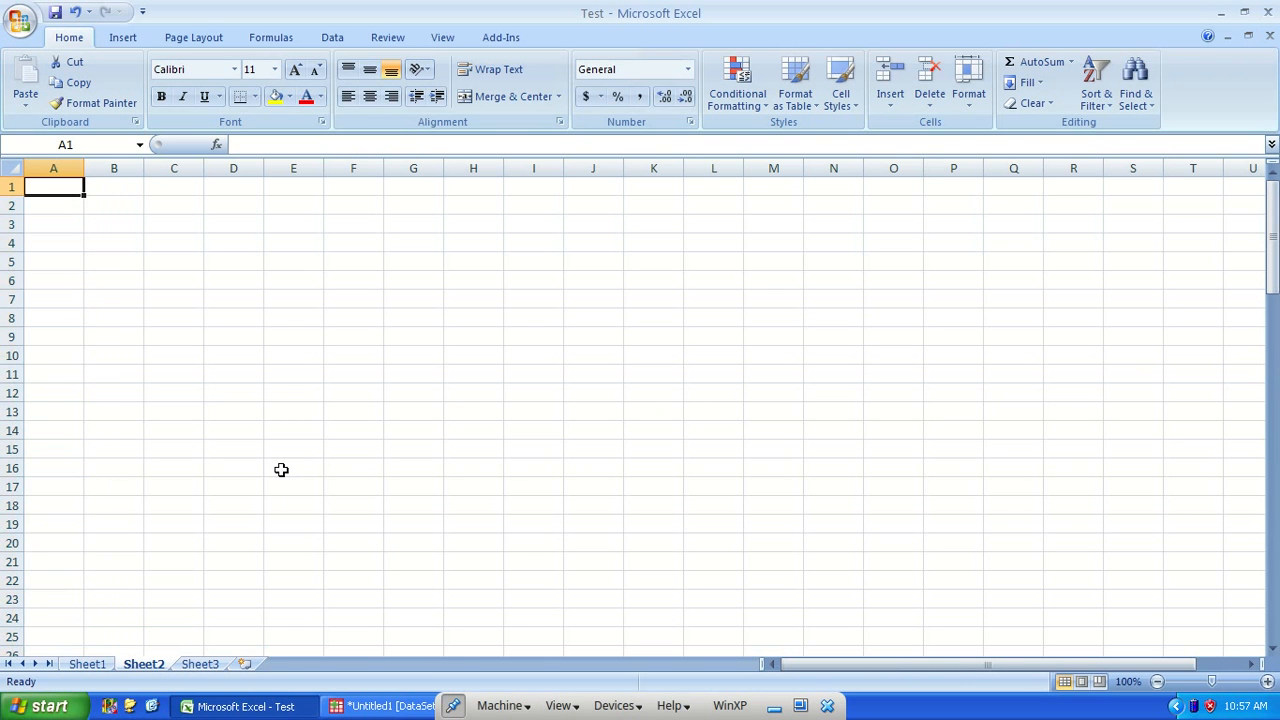
key("Down")
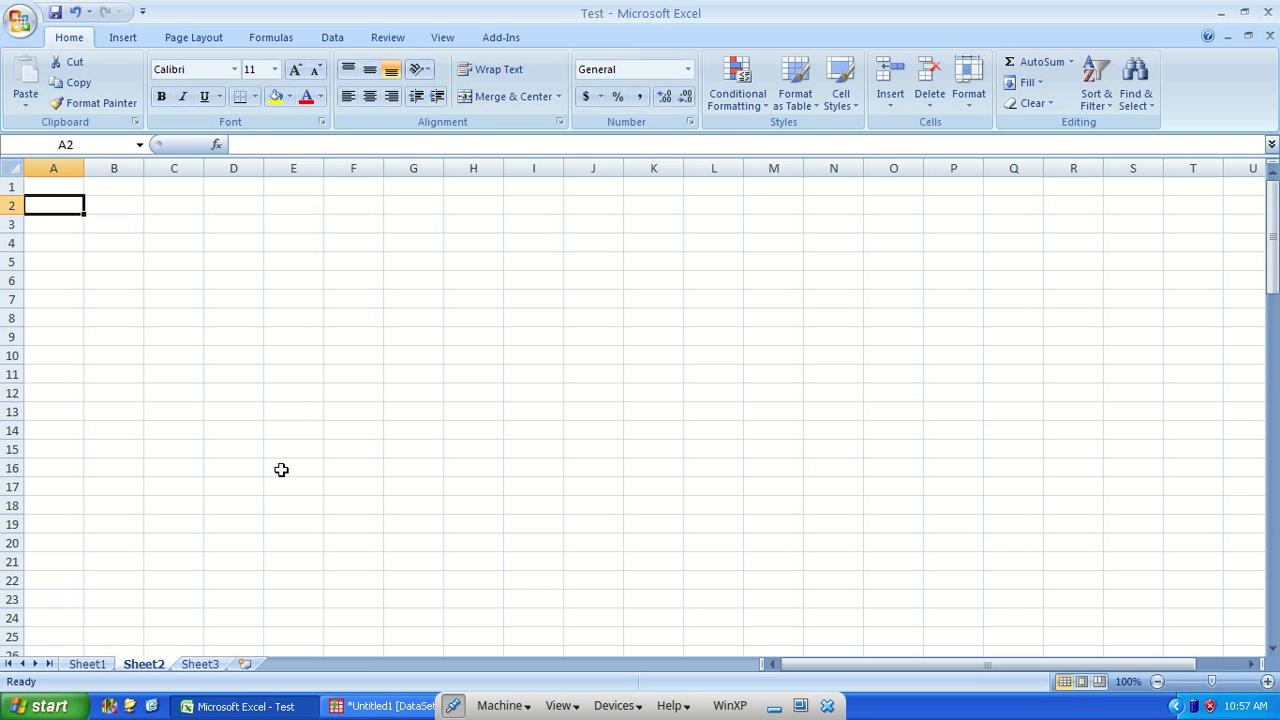
Copy the selected Income values on Sheet1 again and paste them into Sheet2 starting at A2.
left_click(87, 664)
right_click(327, 313)
left_click(372, 341)
left_click(143, 664)
key("ctrl+v")
Return to Sheet1 and change the Gender filter to show only the rows with value 2.
left_click(87, 664)
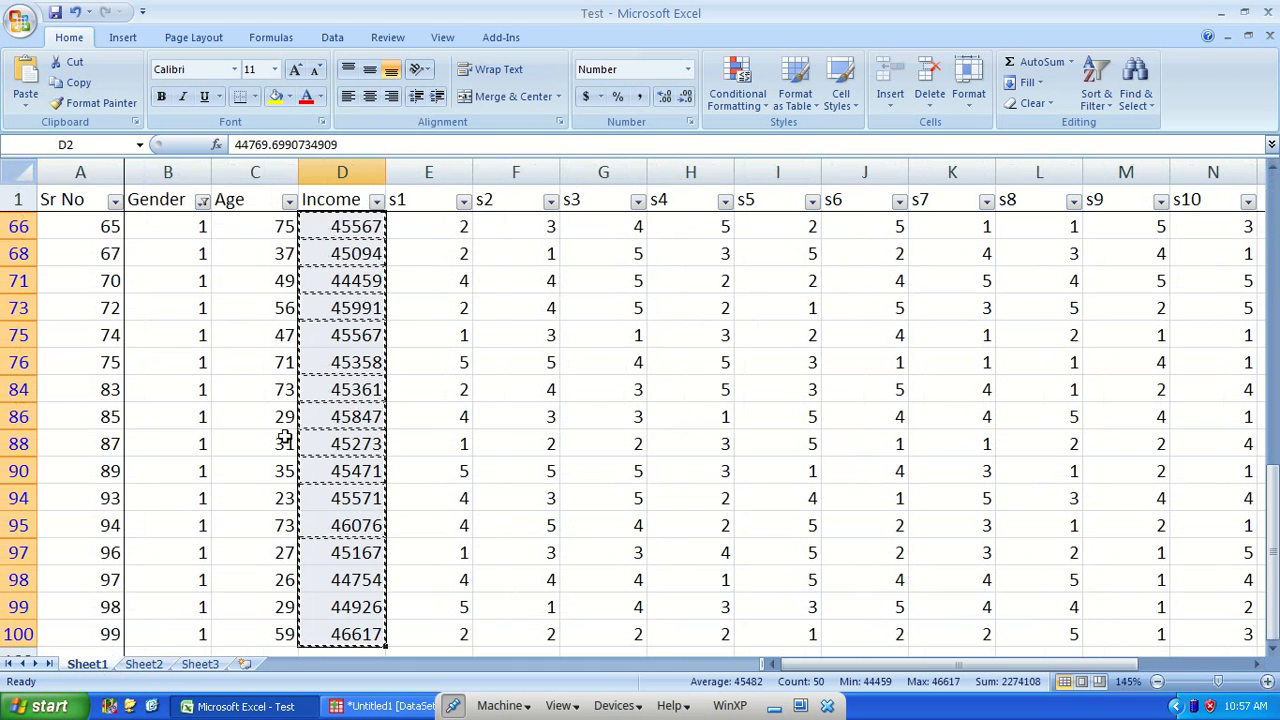
left_click(203, 201)
left_click(57, 366)
left_click(57, 381)
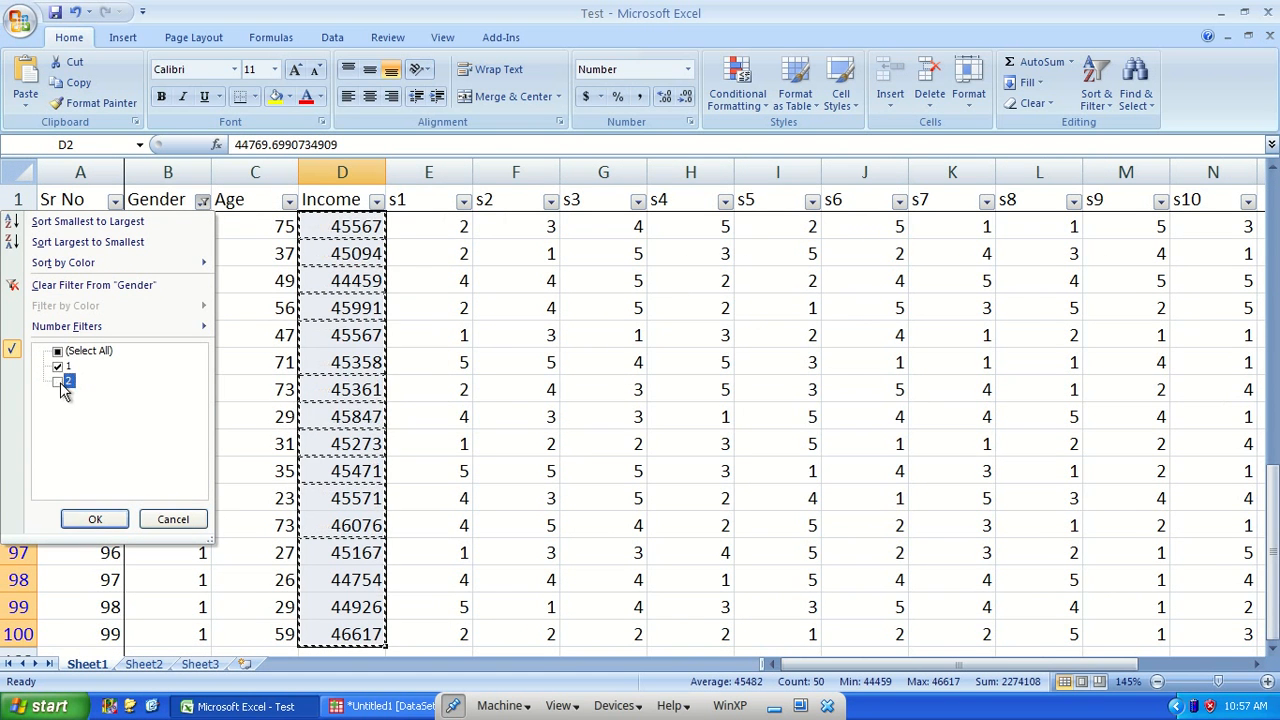
left_click(95, 519)
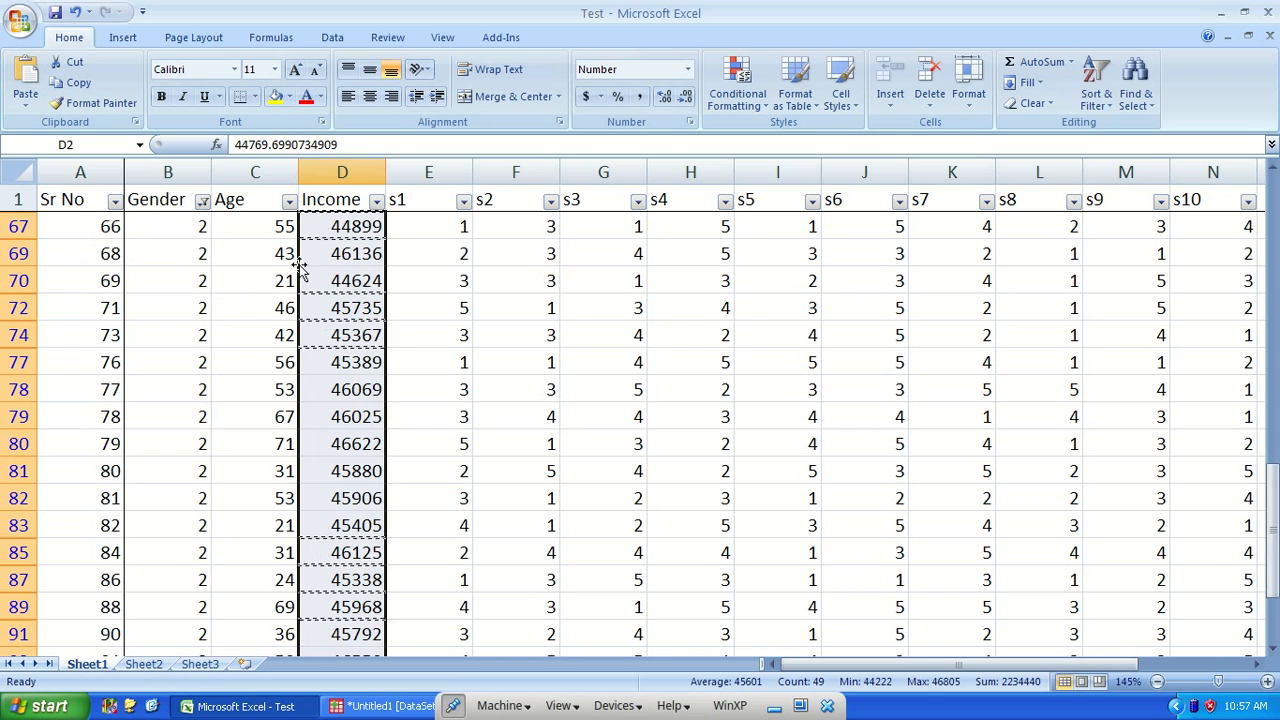
Copy the Income values for gender 2 from D3 down and paste them into Sheet2 starting at B2.
left_click(323, 226)
scroll(597, 309, "up", 1)
key("ctrl+Up")
key("Down")
key("ctrl+shift+Down")
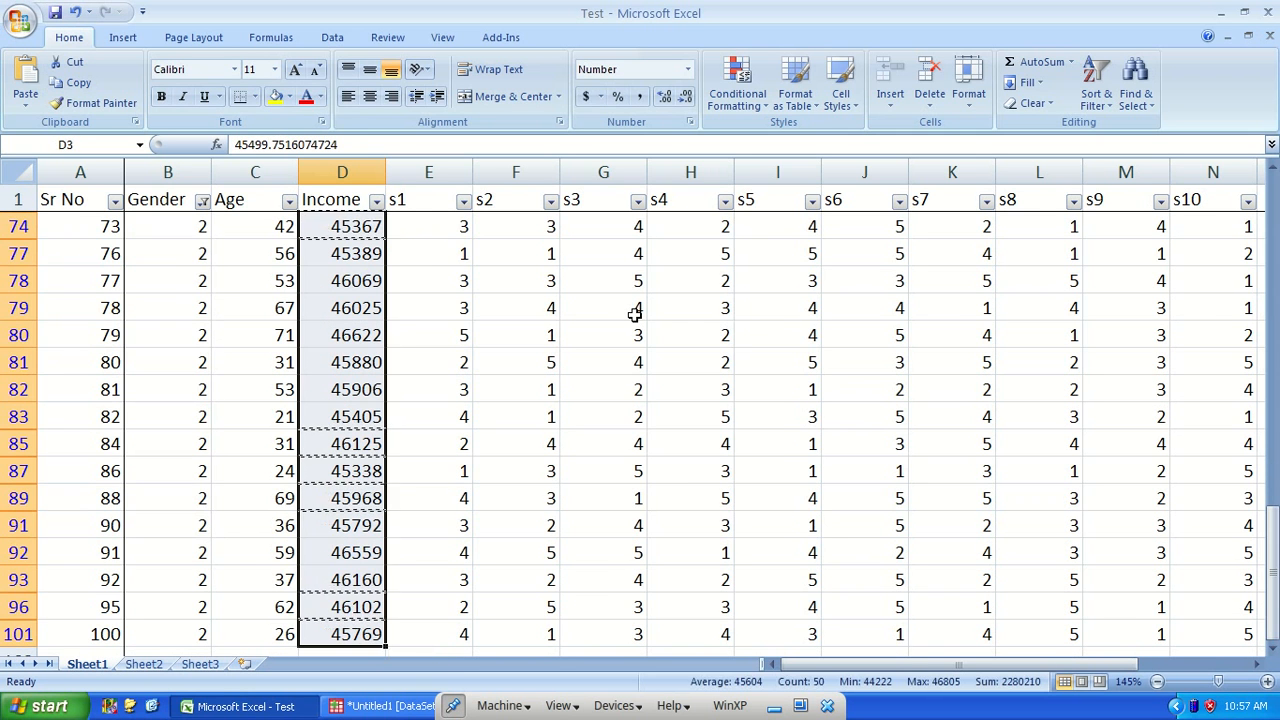
left_click(160, 664)
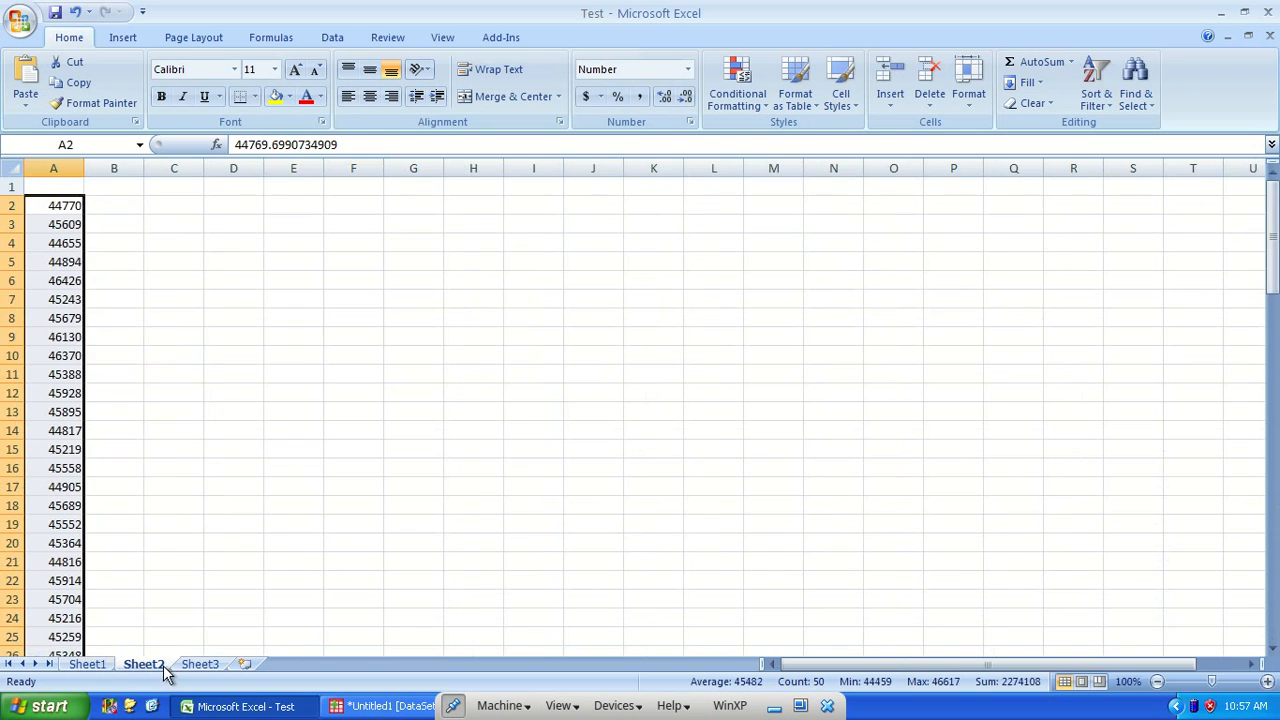
left_click(140, 207)
key("ctrl+v")
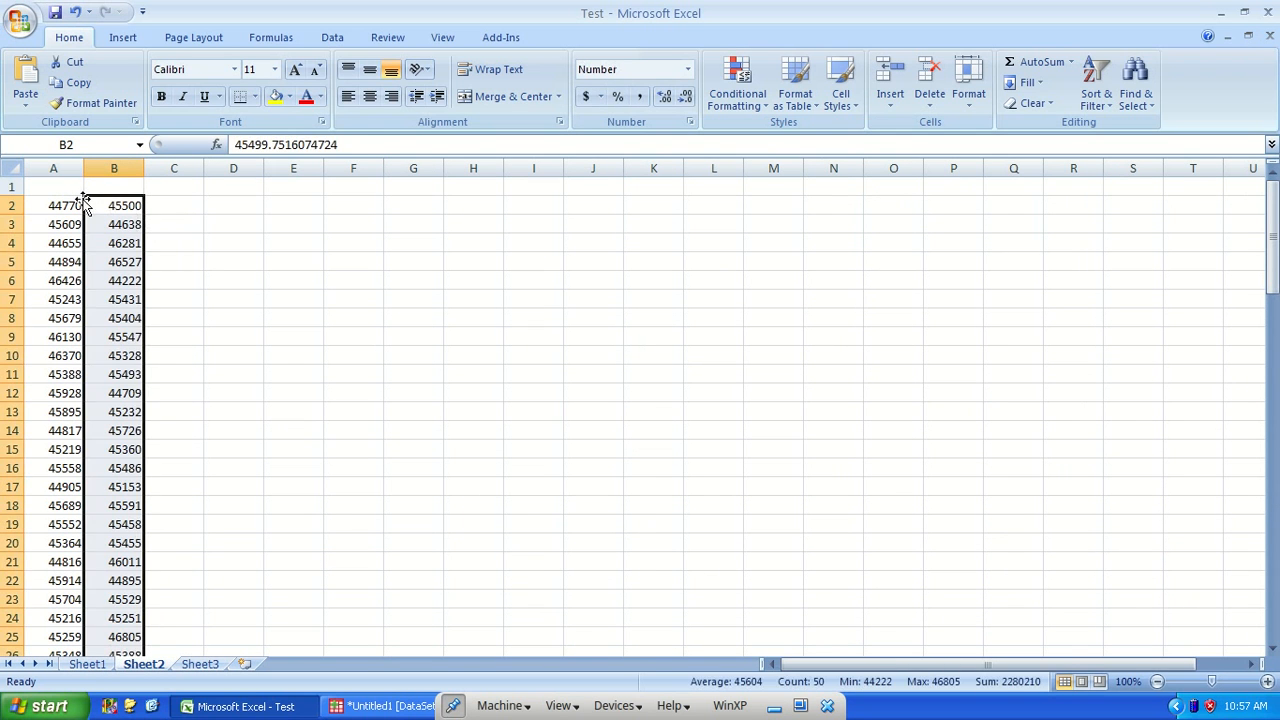
Enter the column headers Male in A1 and Female in B1 of Sheet2.
left_click(70, 190)
type("Male")
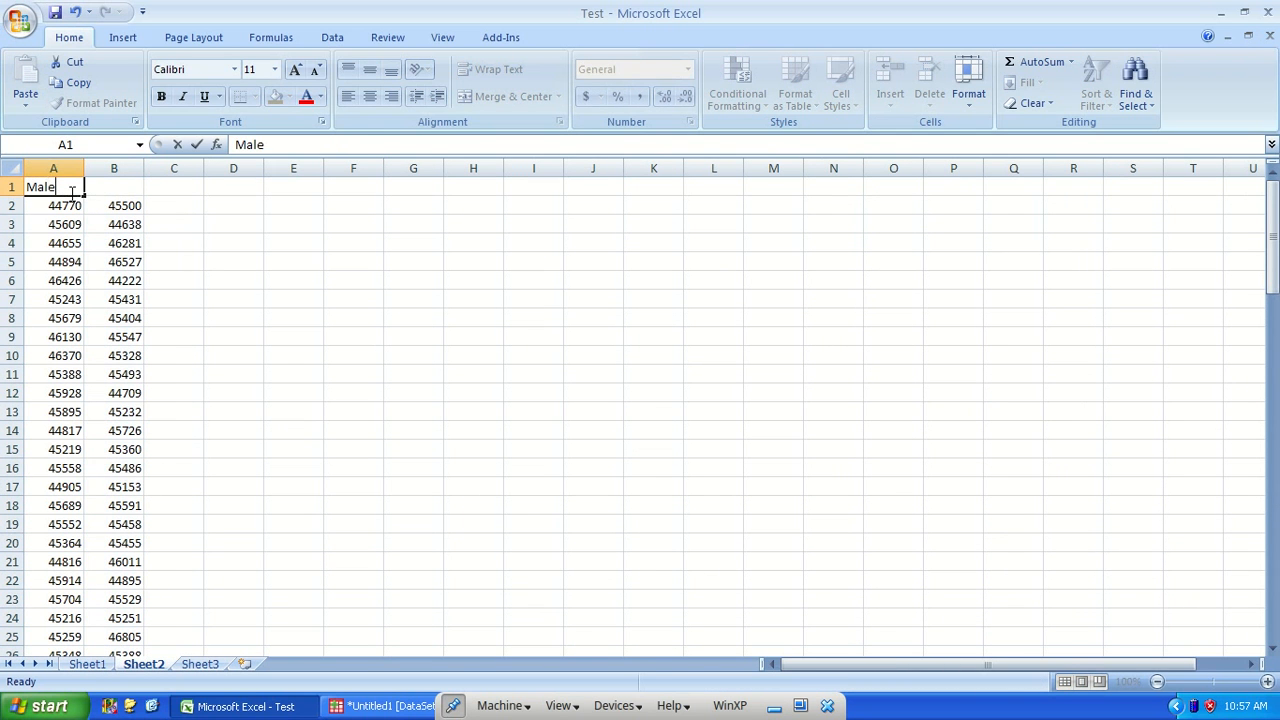
key("Tab")
type("Femal")
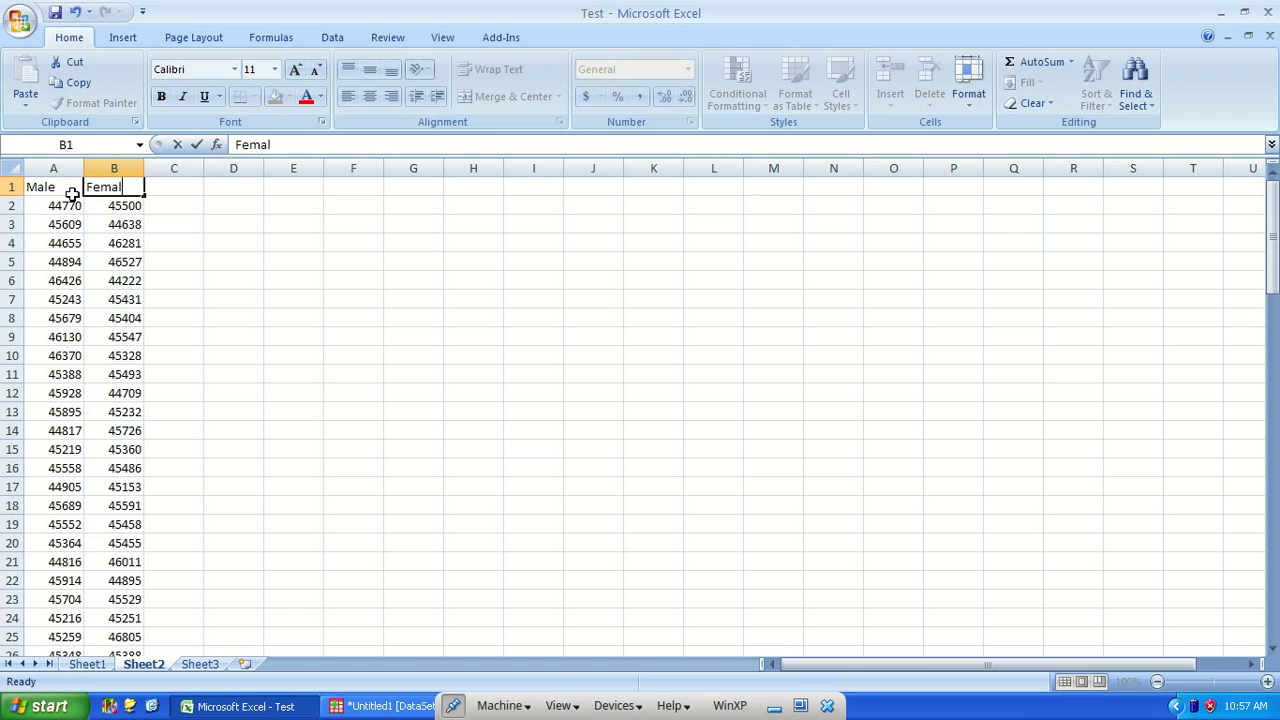
key("Down")
Select the income values of both columns on Sheet2, A2 to B51.
key("Left")
key("ctrl+shift+Right")
key("ctrl+shift+Down")
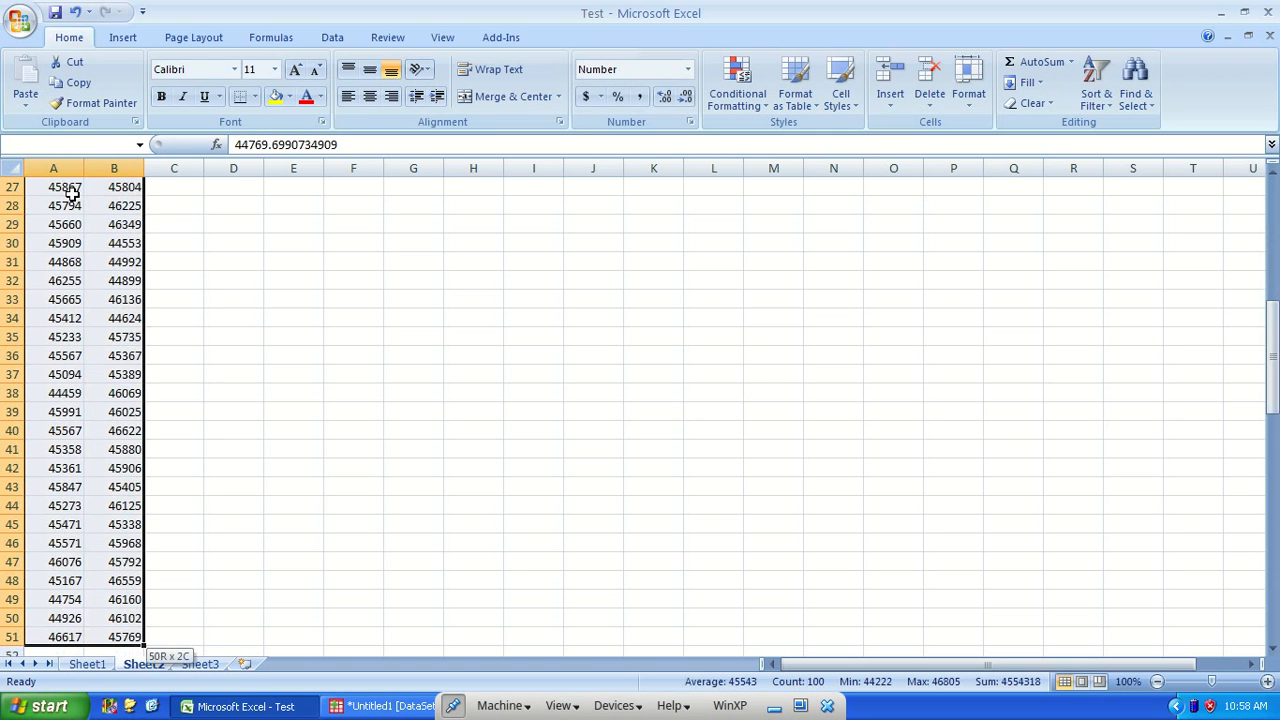
Return to Sheet1, set the Gender filter to show all values again, and clear the Income selection.
left_click(90, 664)
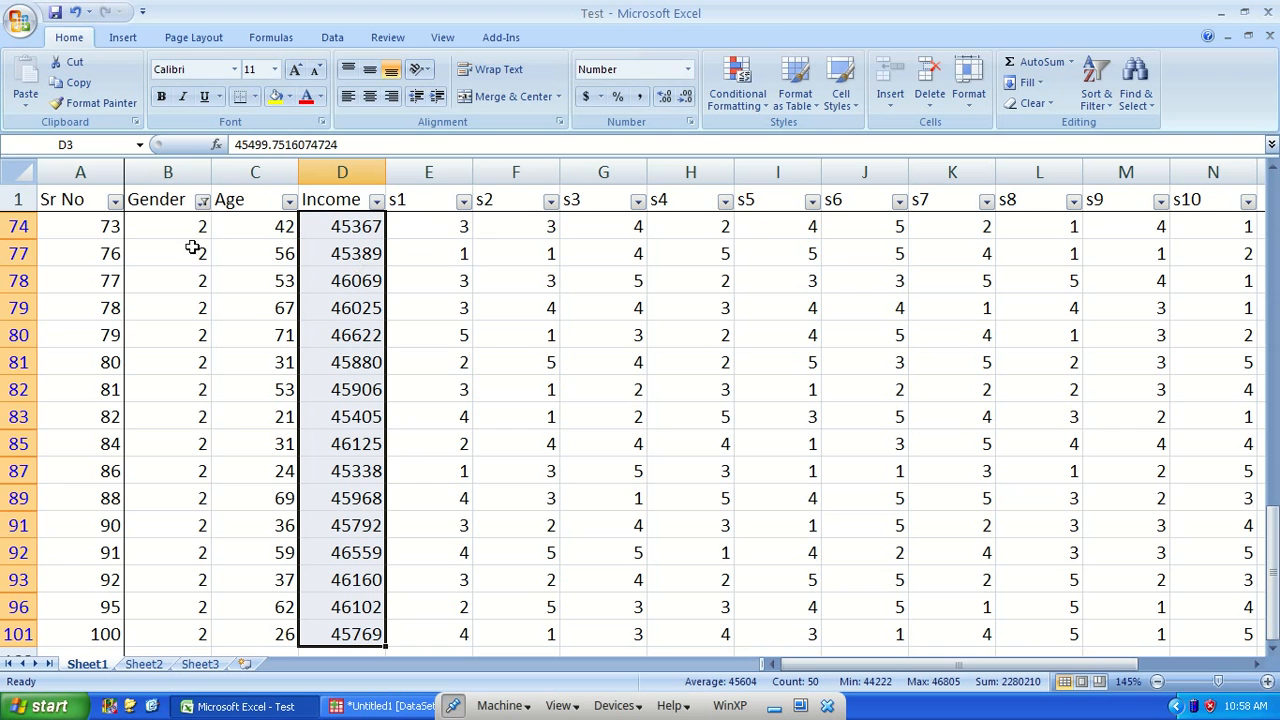
left_click(202, 200)
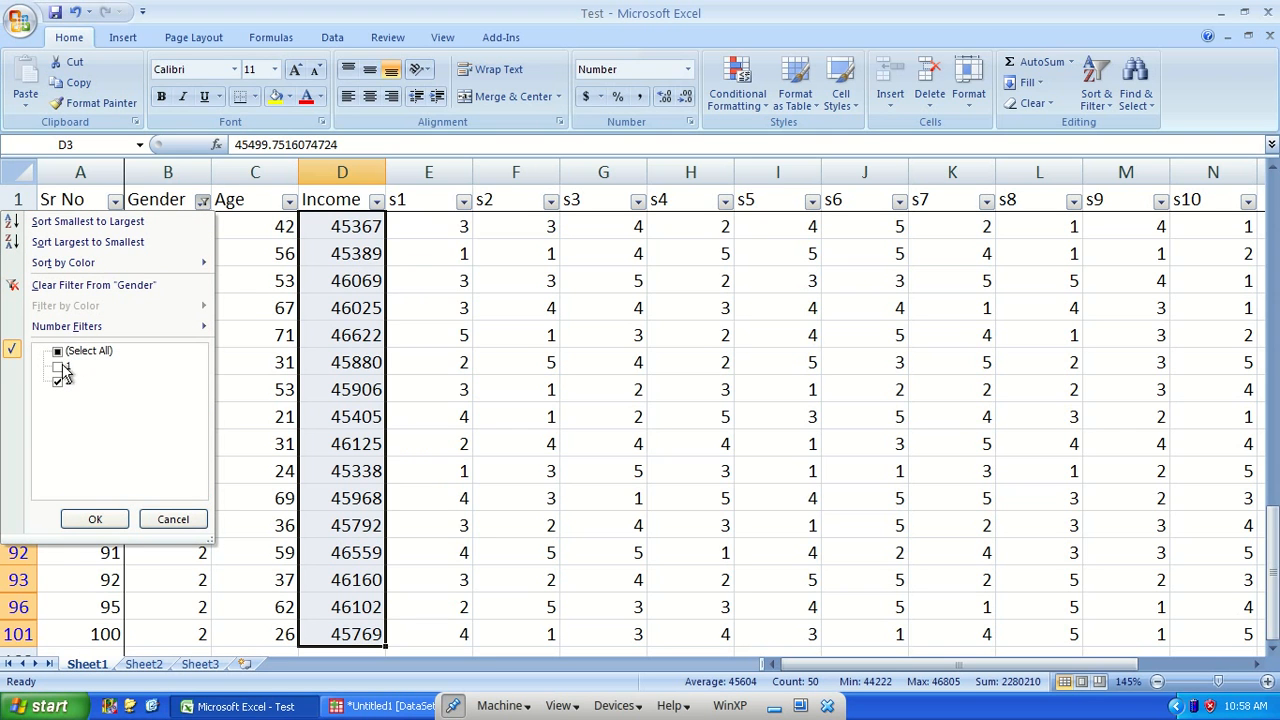
left_click(58, 352)
left_click(115, 519)
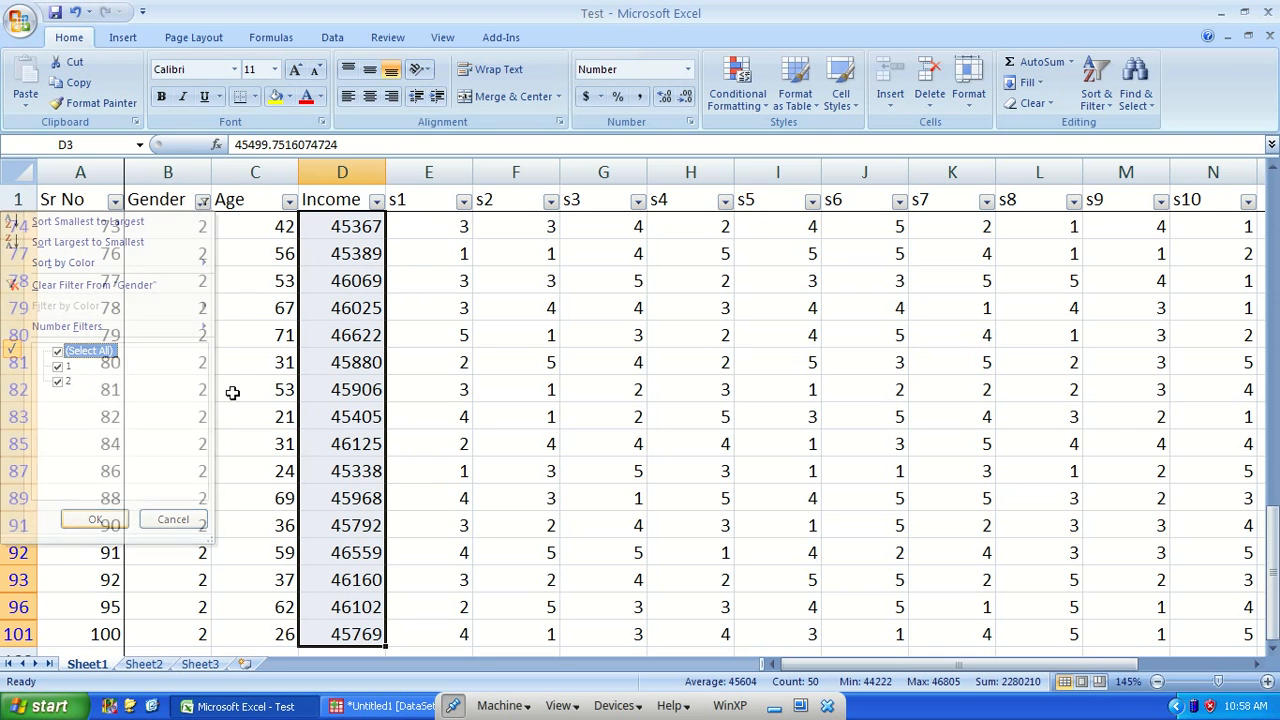
scroll(274, 294, "up", 14, "ctrl")
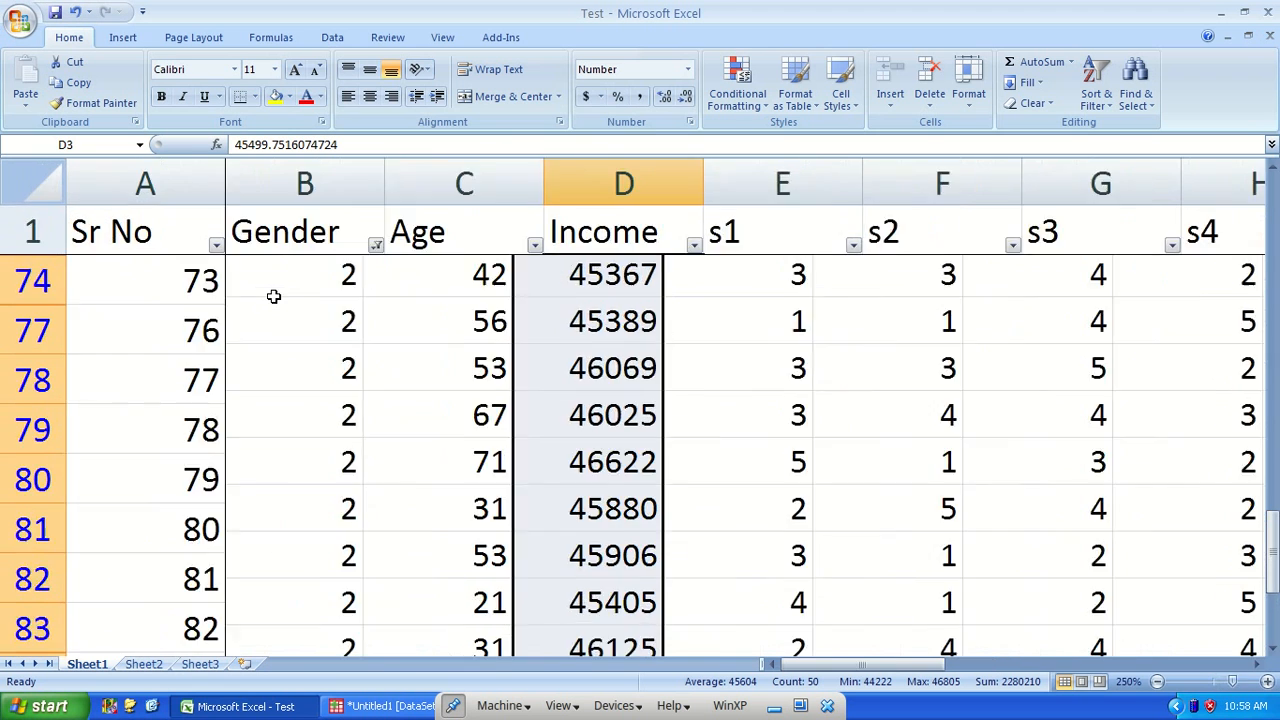
scroll(333, 340, "up", 3, "ctrl")
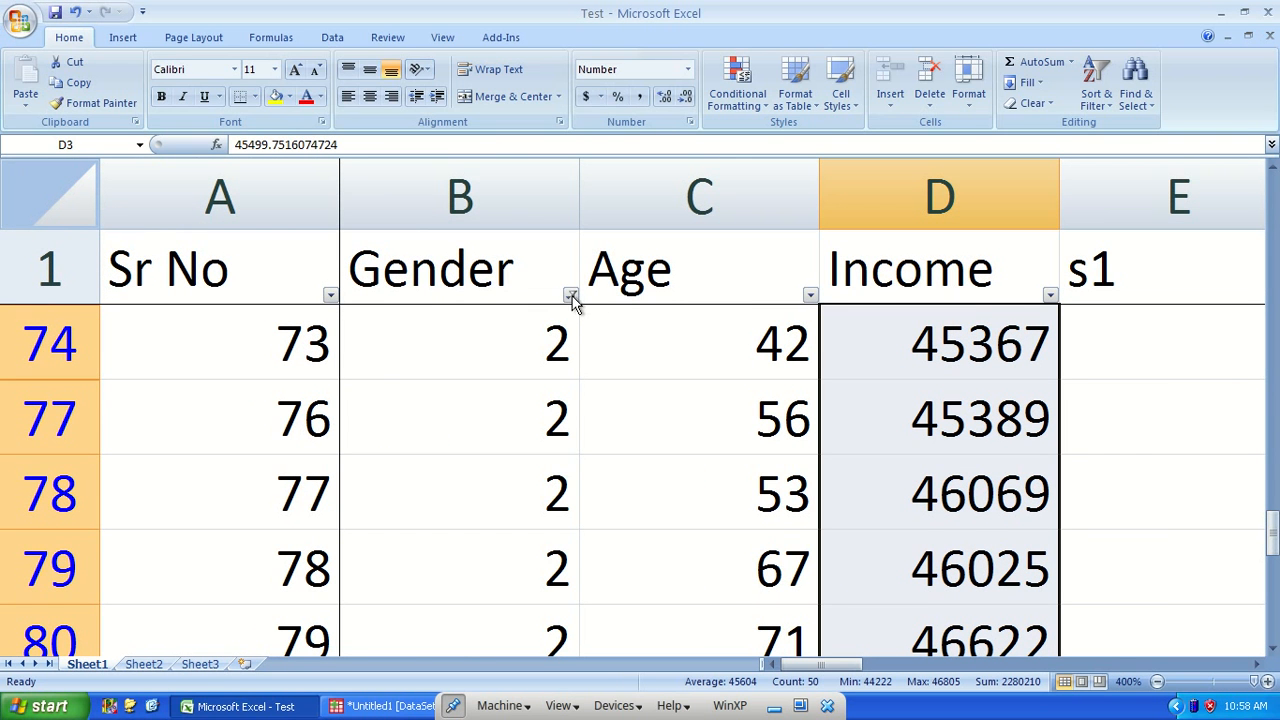
left_click(571, 297)
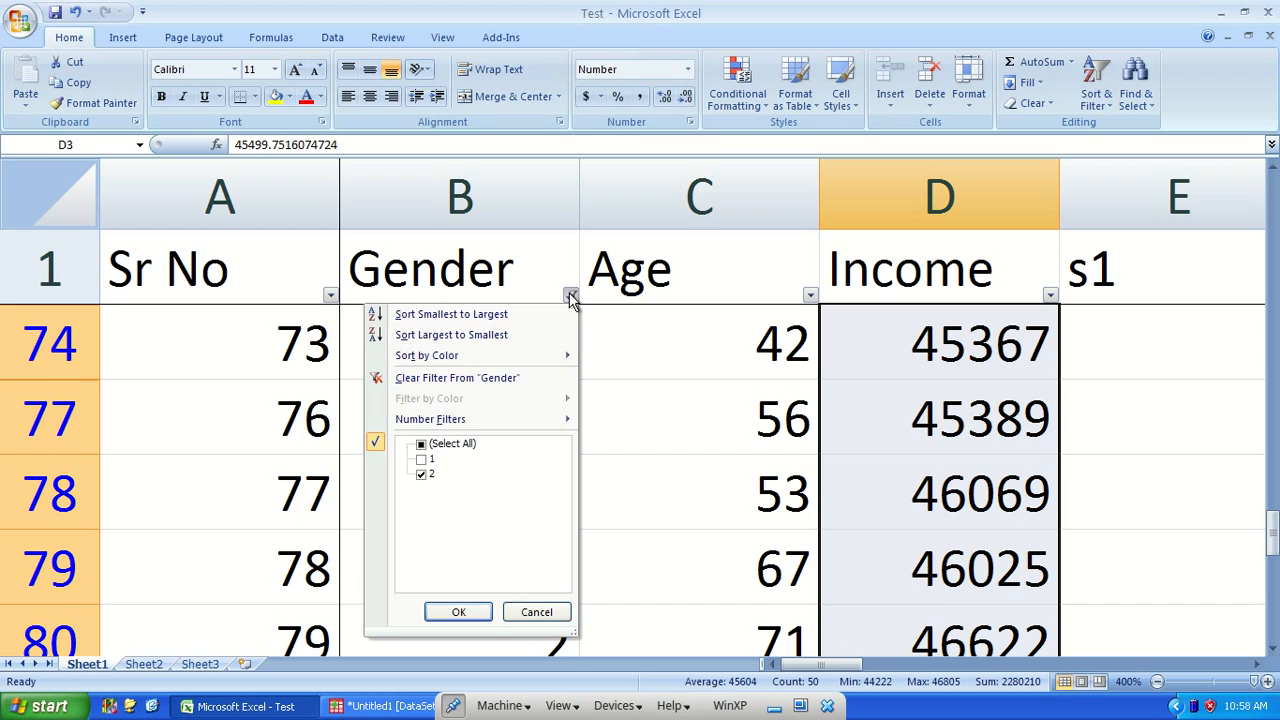
left_click(421, 443)
left_click(461, 610)
scroll(494, 437, "down", 20)
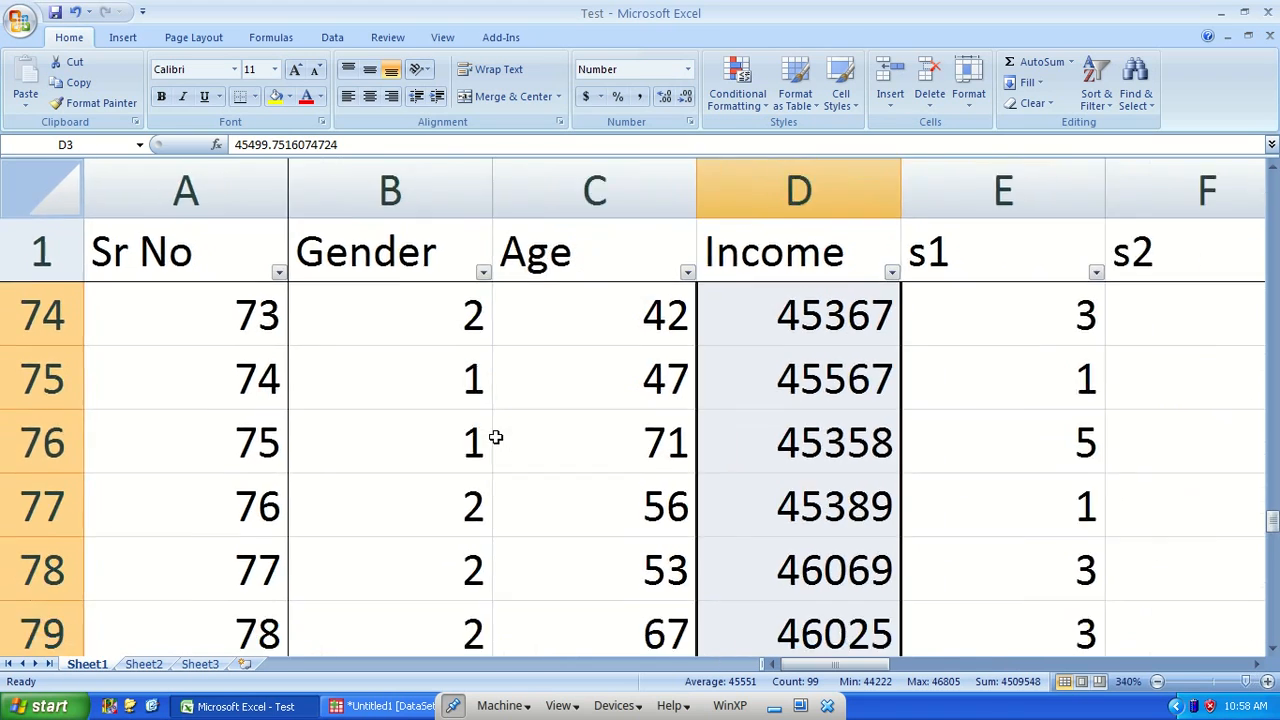
scroll(496, 437, "up", 5)
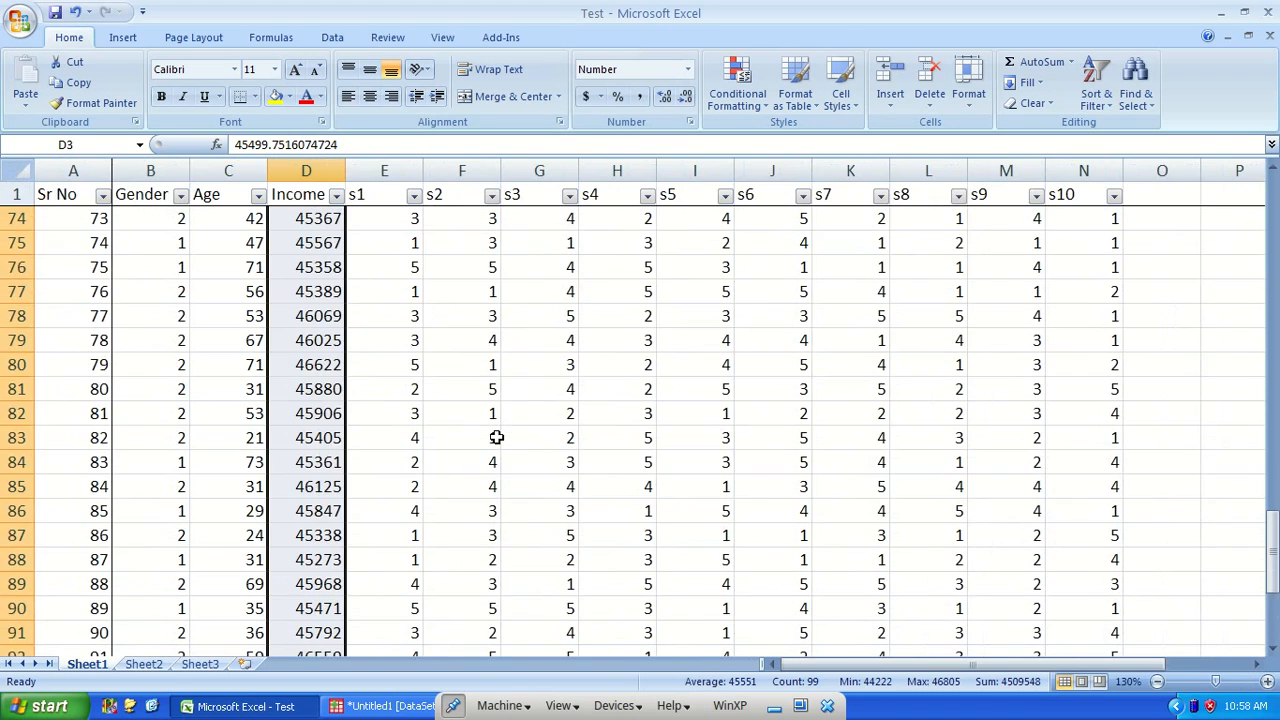
left_click(336, 292)
Switch to Sheet2 and look through the Male and Female income columns from the headers to the last row.
left_click(143, 664)
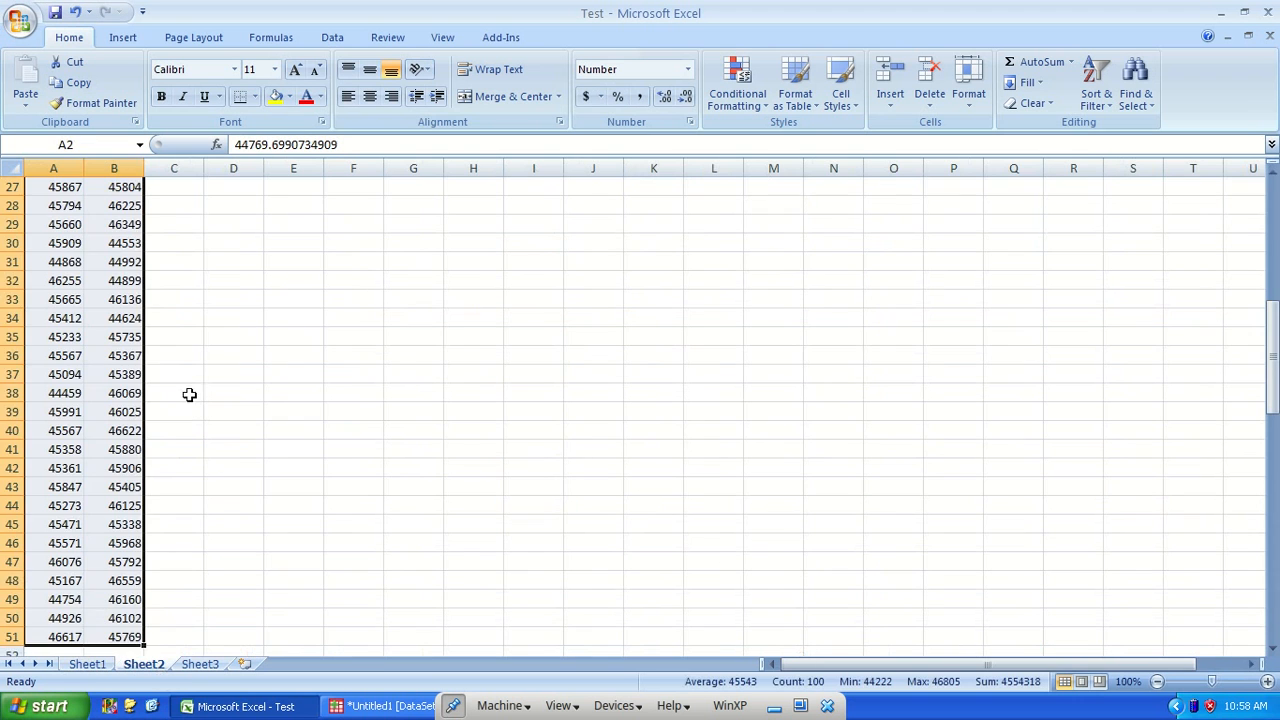
scroll(228, 367, "up", 7)
left_click(112, 222)
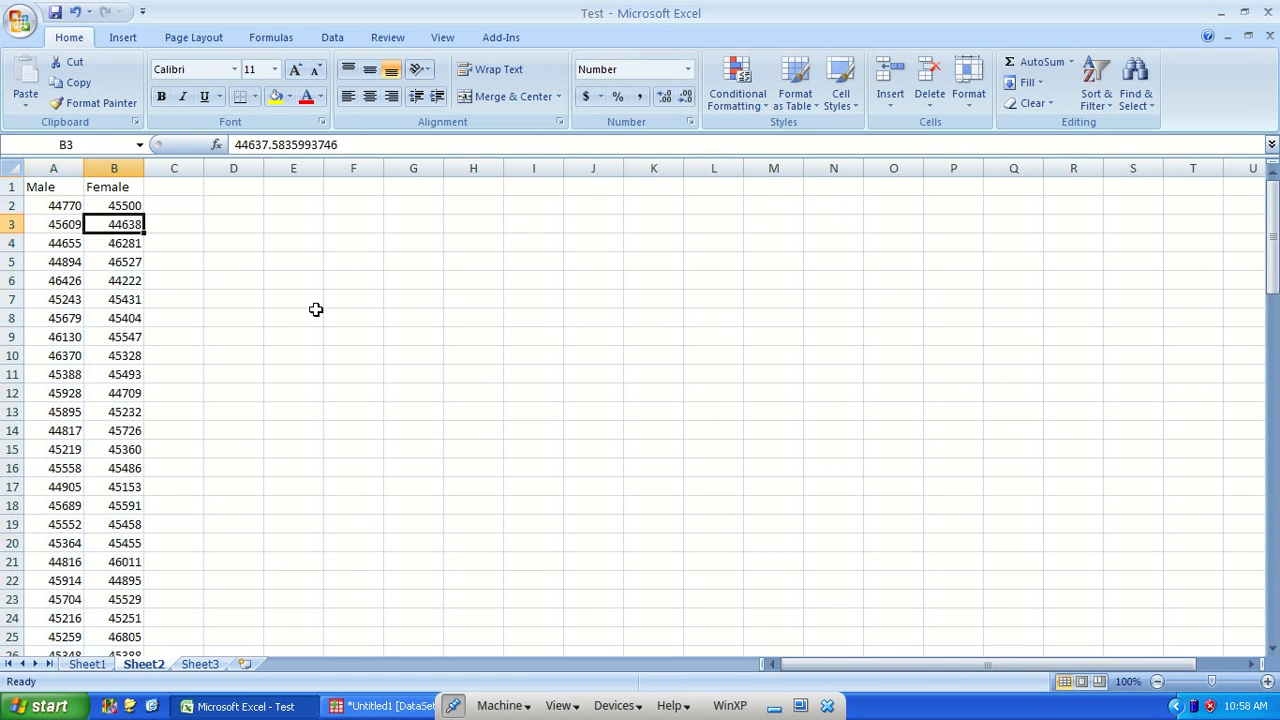
scroll(316, 309, "down", 13)
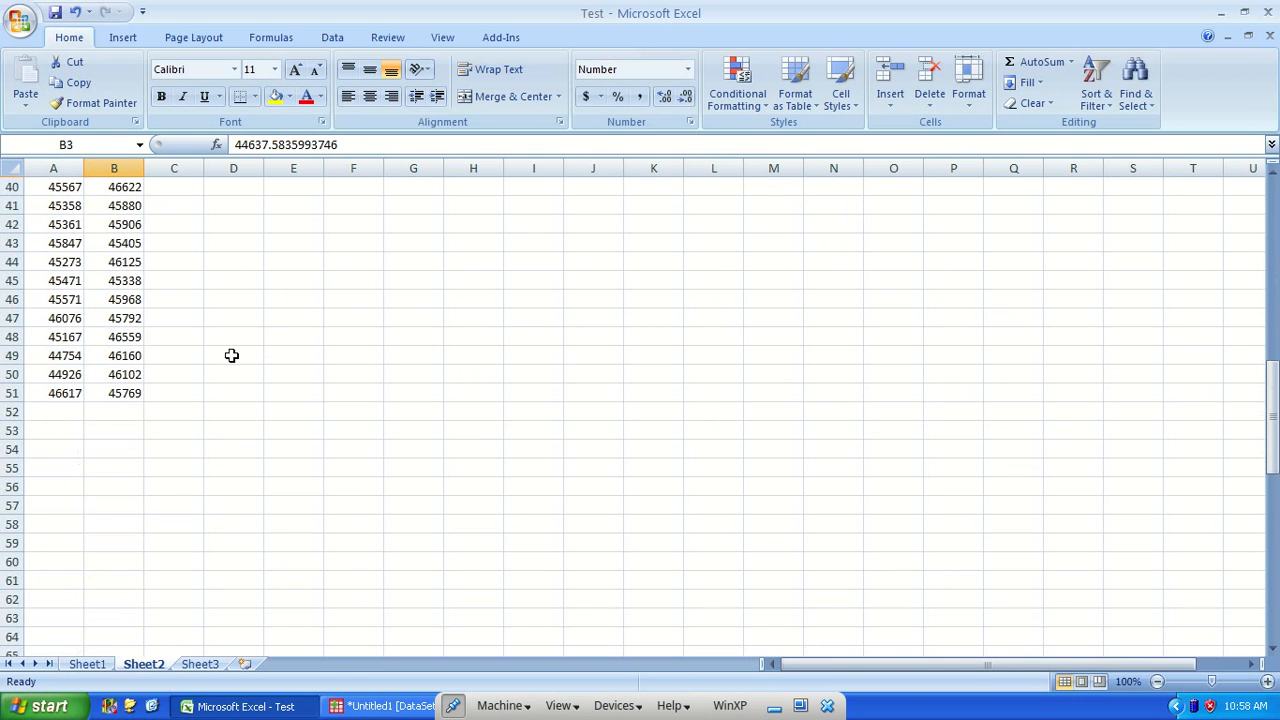
scroll(115, 406, "up", 13)
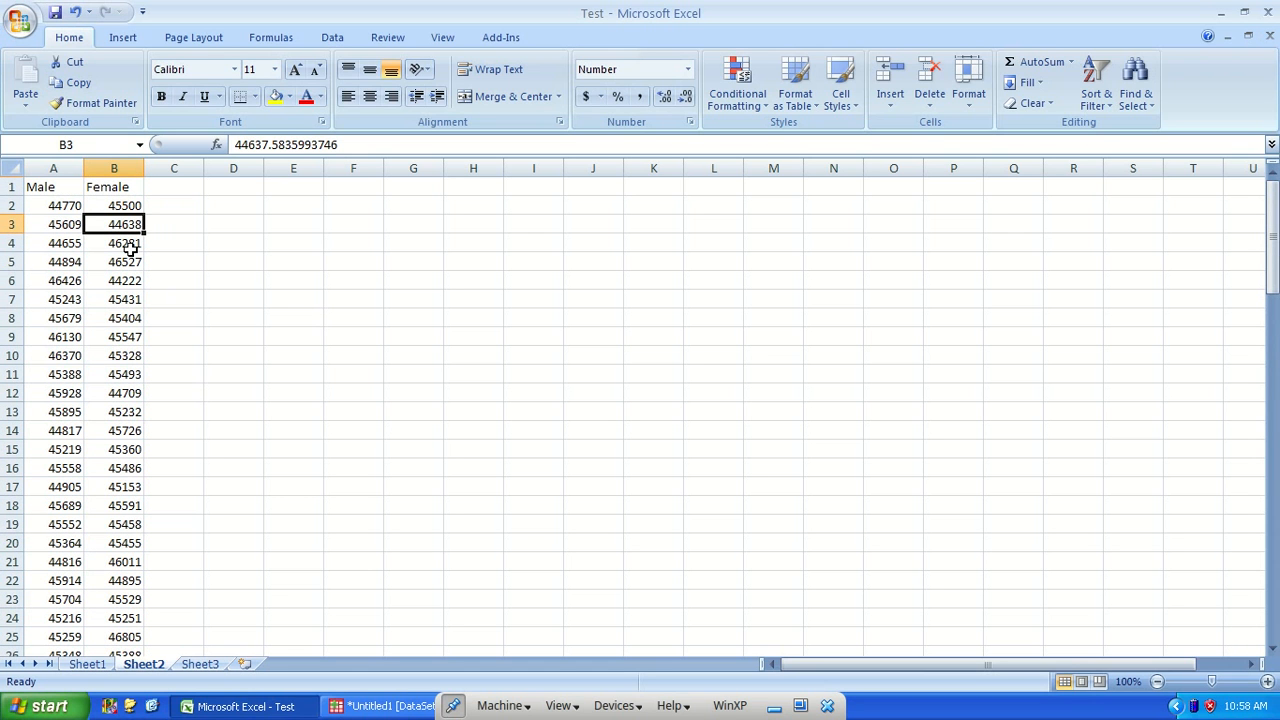
left_click(50, 210)
left_click(112, 220)
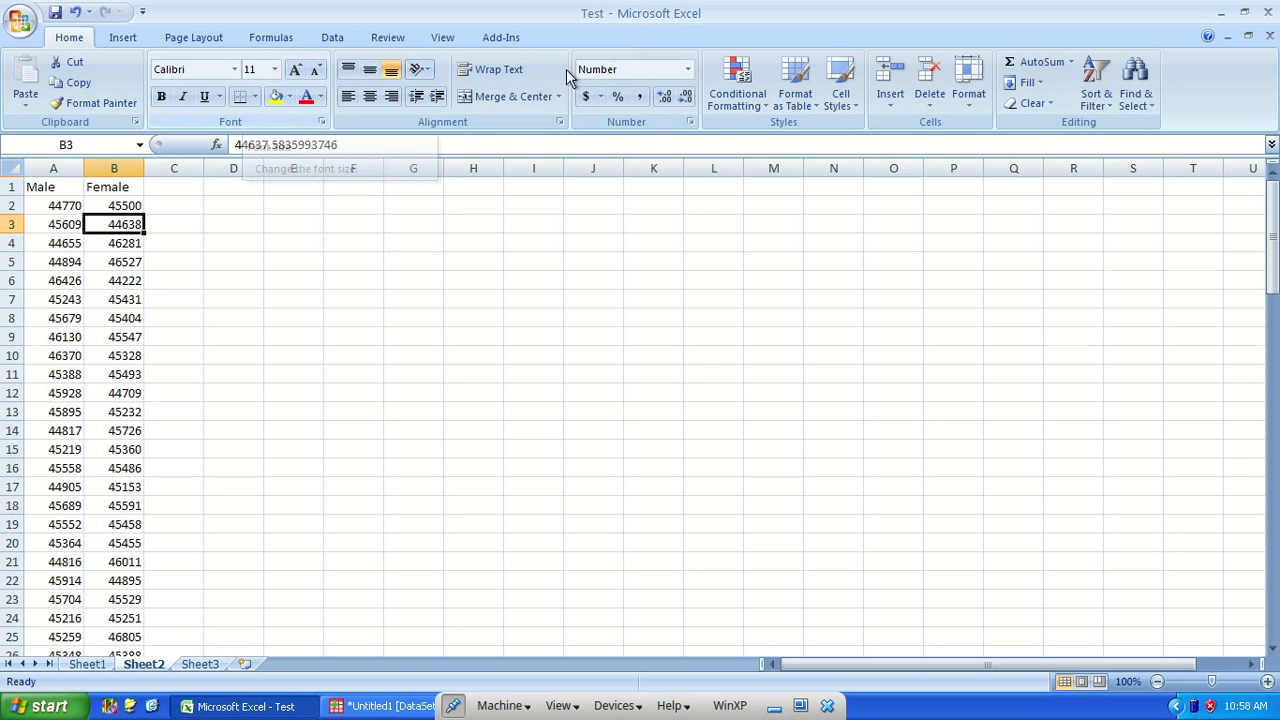
Open MegaStat's Compare Two Independent Groups hypothesis test and set Group 1 to a1:a101 and Group 2 to b1:b101.
left_click(493, 38)
left_click(38, 67)
mouse_move(164, 170)
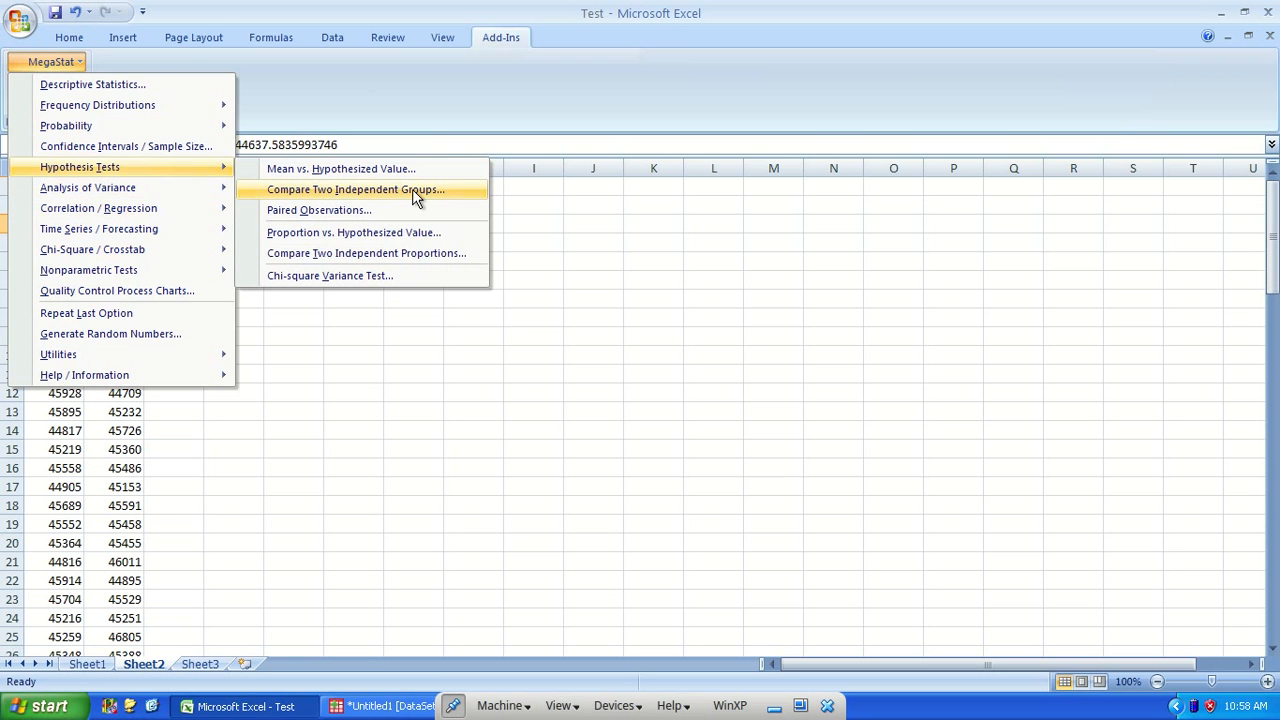
left_click(412, 189)
left_click(717, 262)
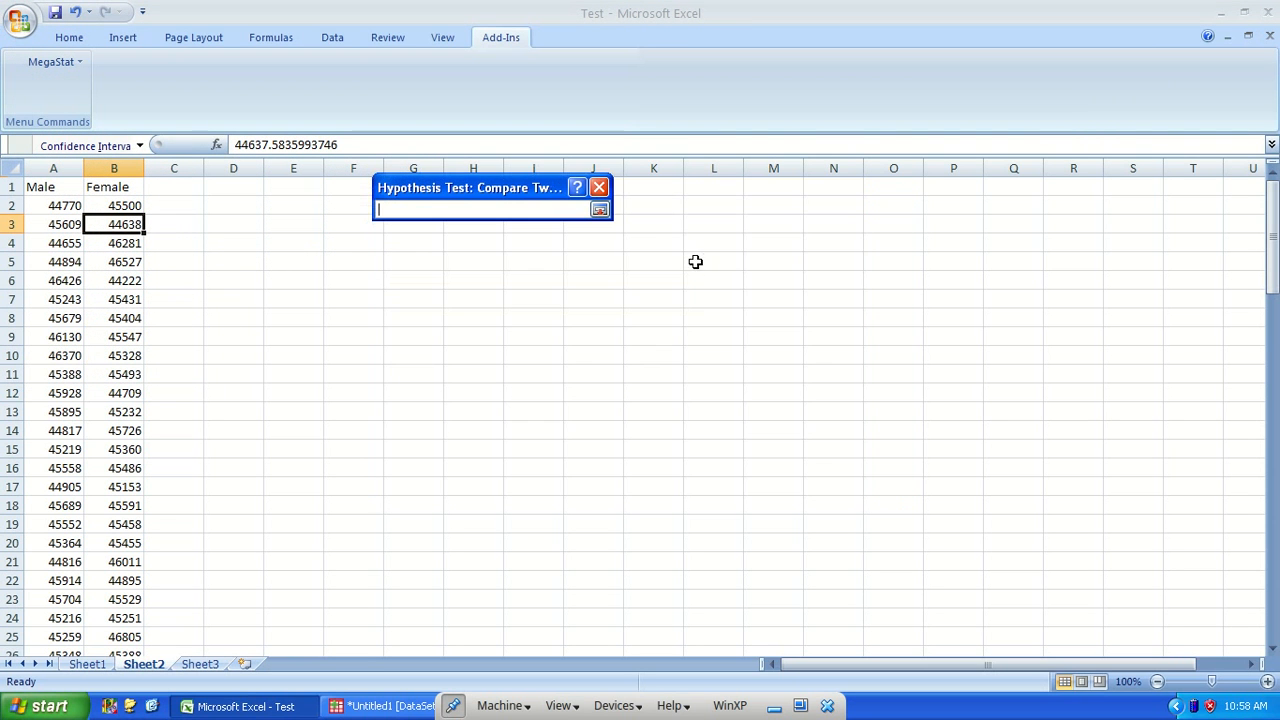
left_click(606, 208)
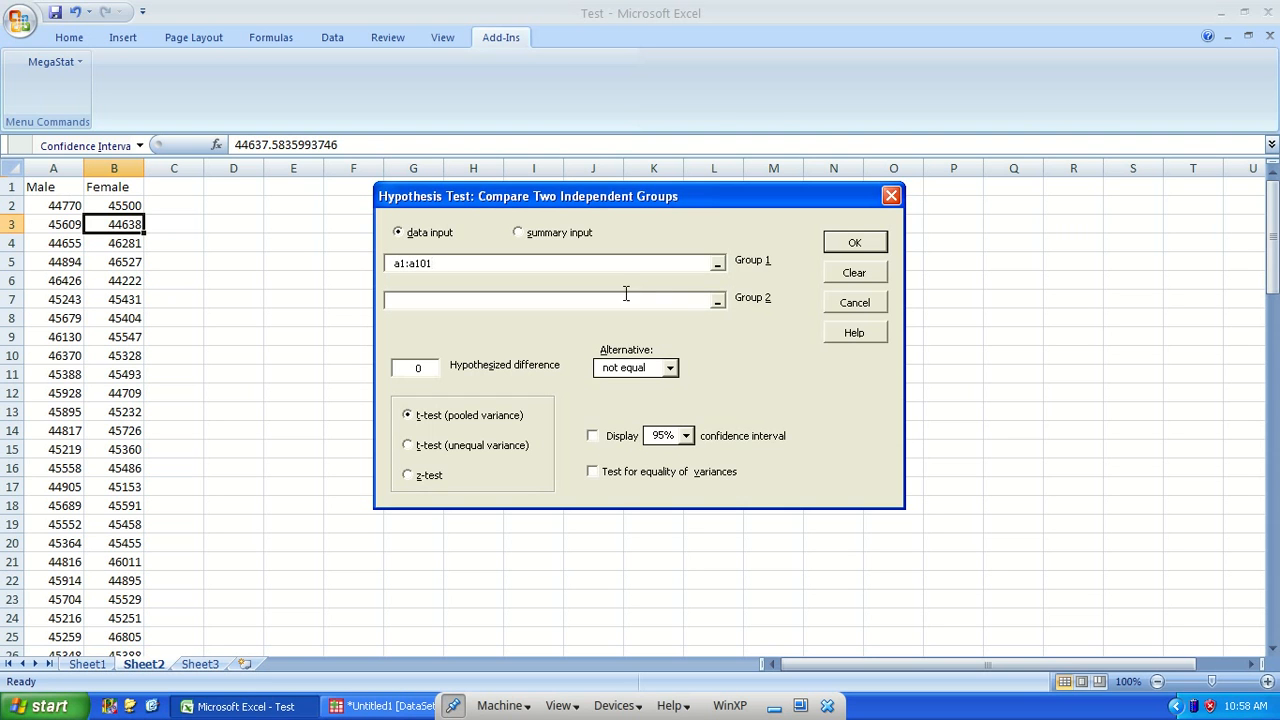
left_click(676, 300)
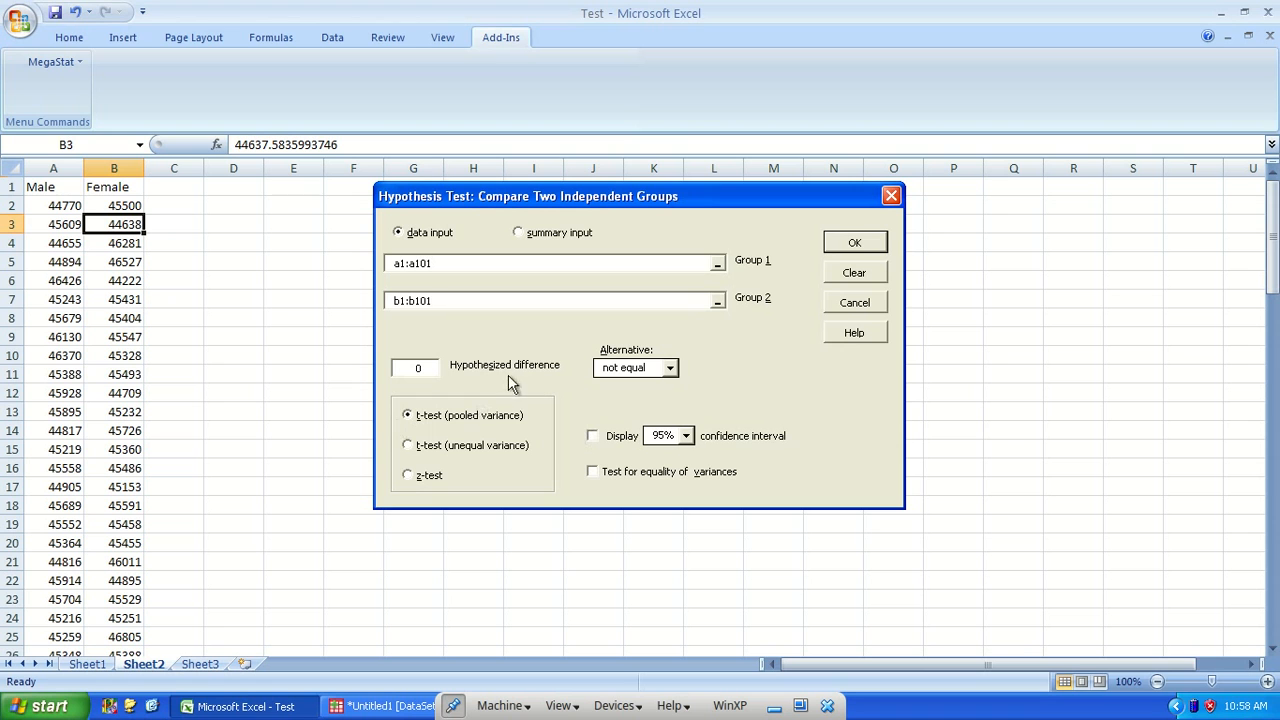
Include the test for equality of variances and try to run the pooled-variance t-test on a1:a101 and b1:b101.
left_click(433, 365)
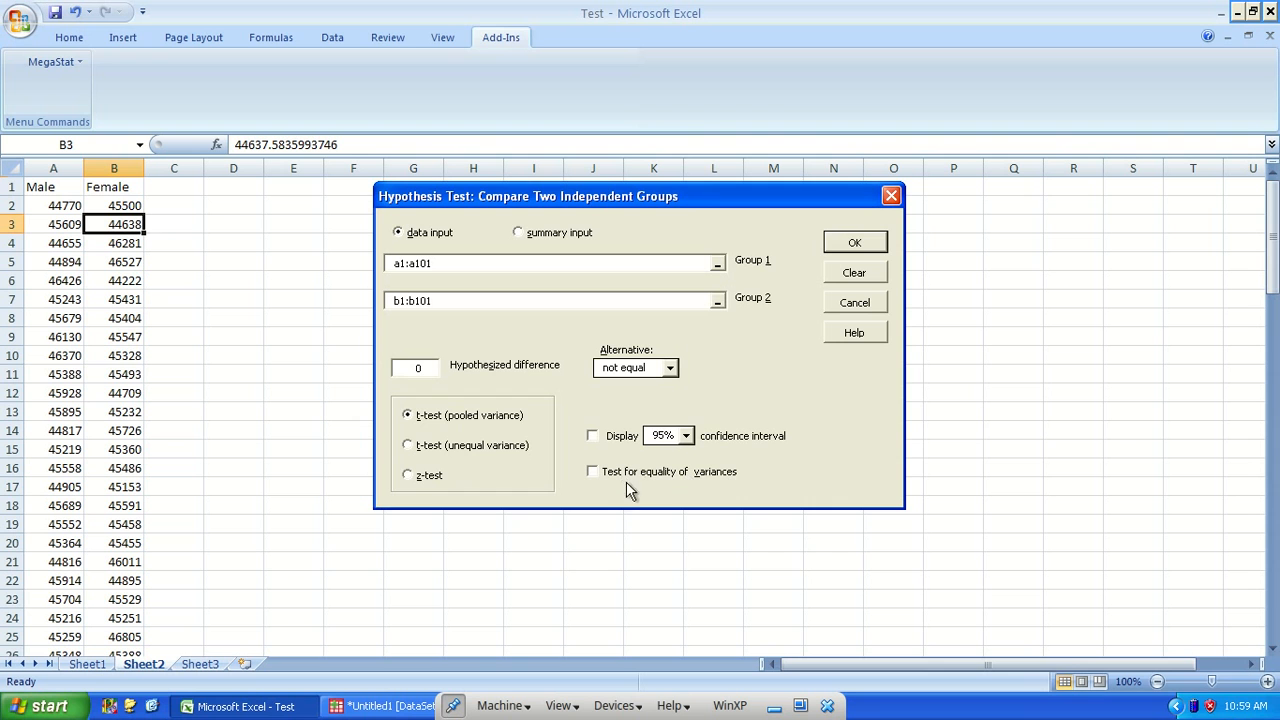
left_click(670, 475)
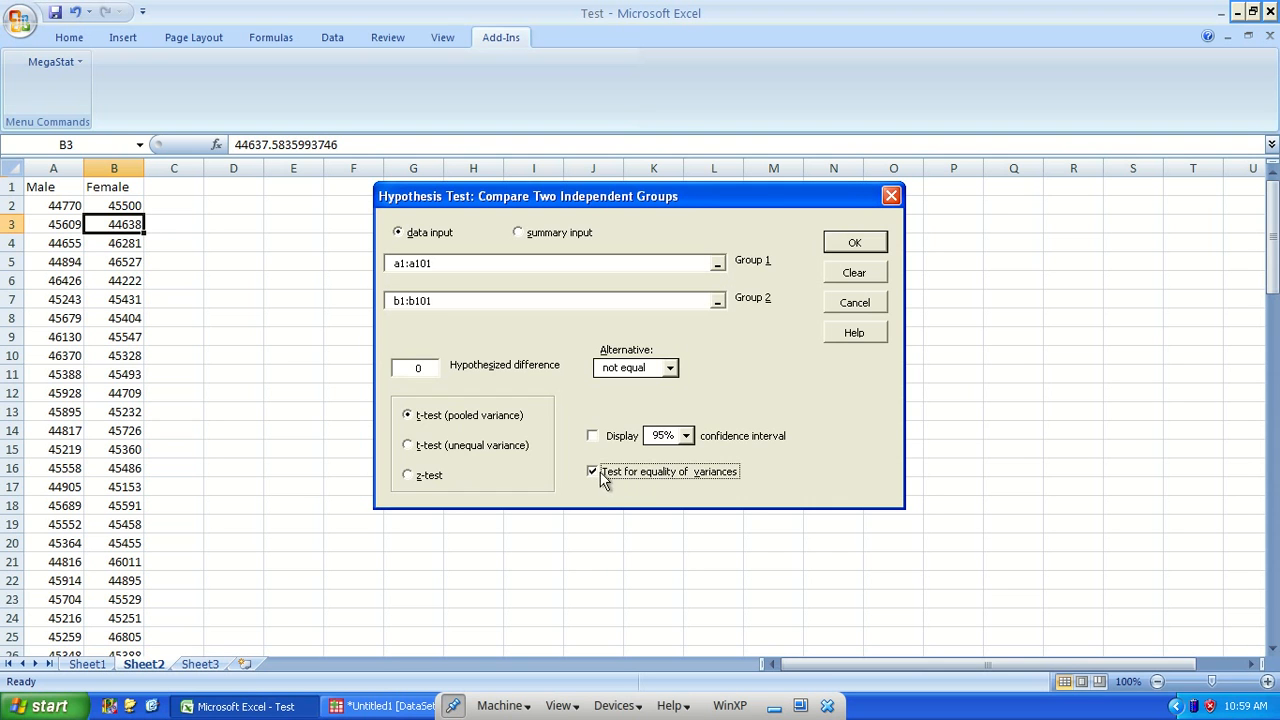
left_click(850, 246)
left_click(603, 410)
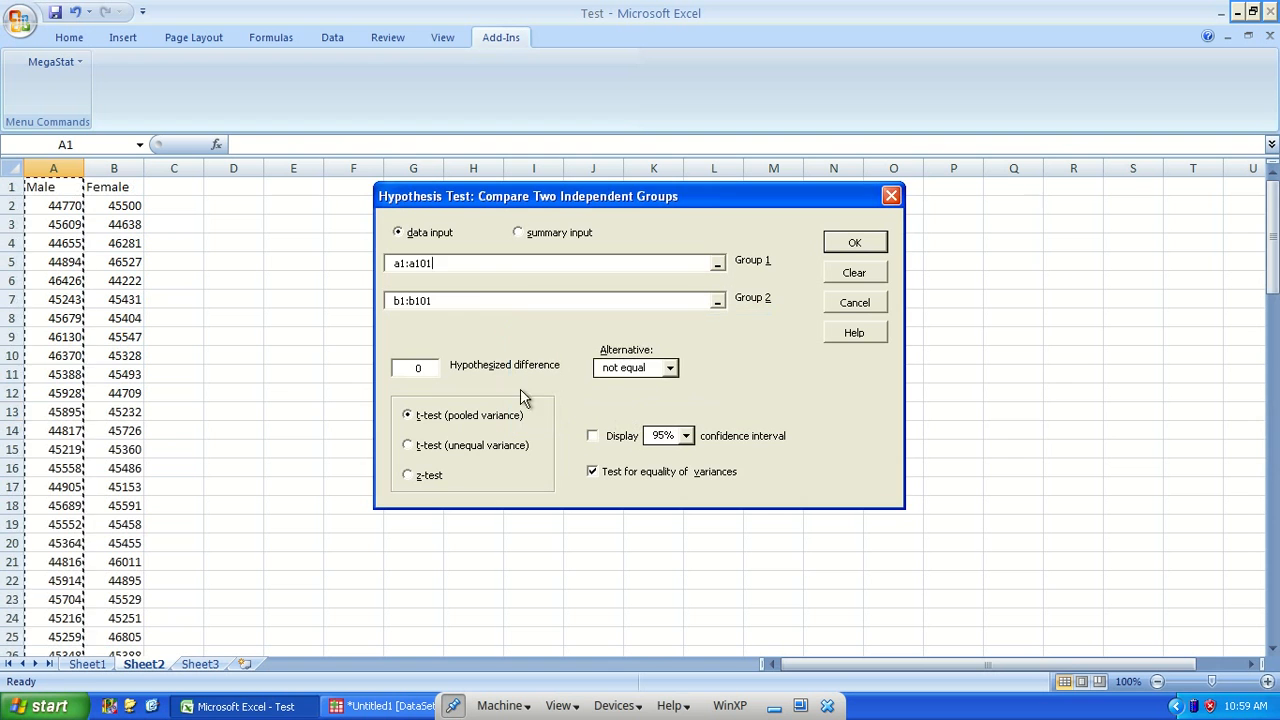
left_click(480, 302)
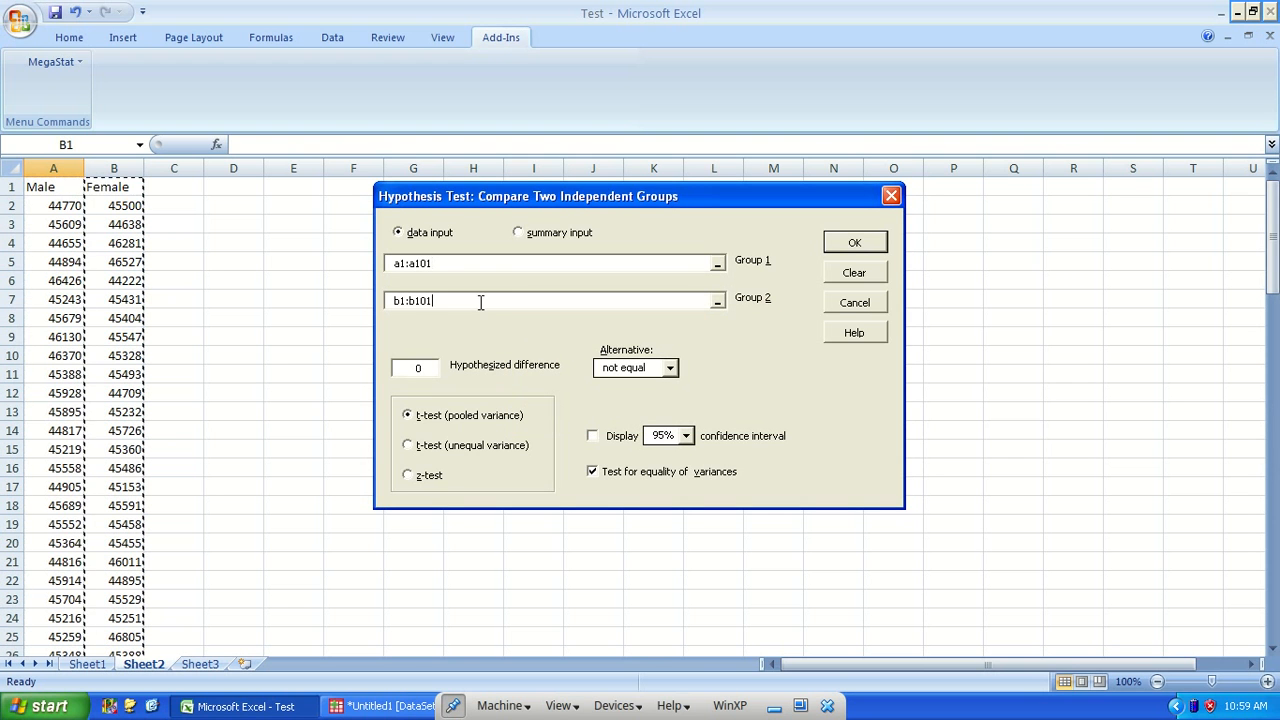
left_click(850, 247)
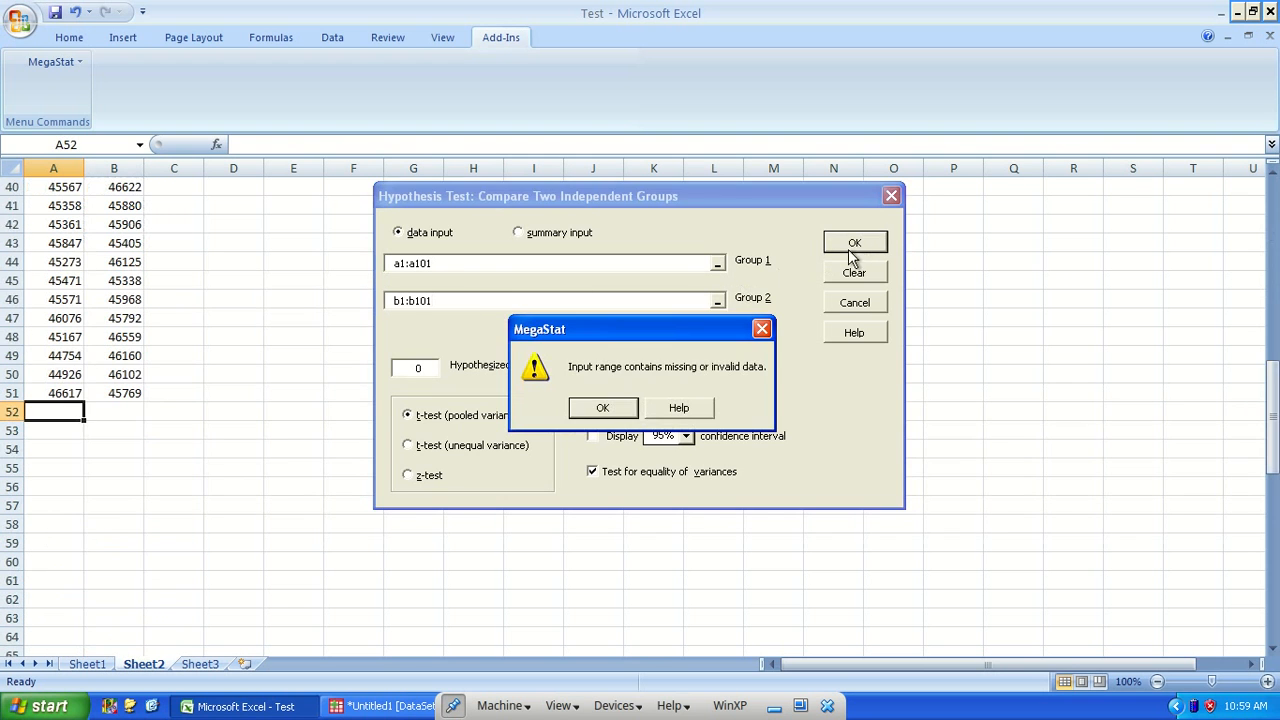
left_click(603, 408)
Set Group 1 to the male income values in Sheet2!$A$2:$A$51.
left_click(396, 264)
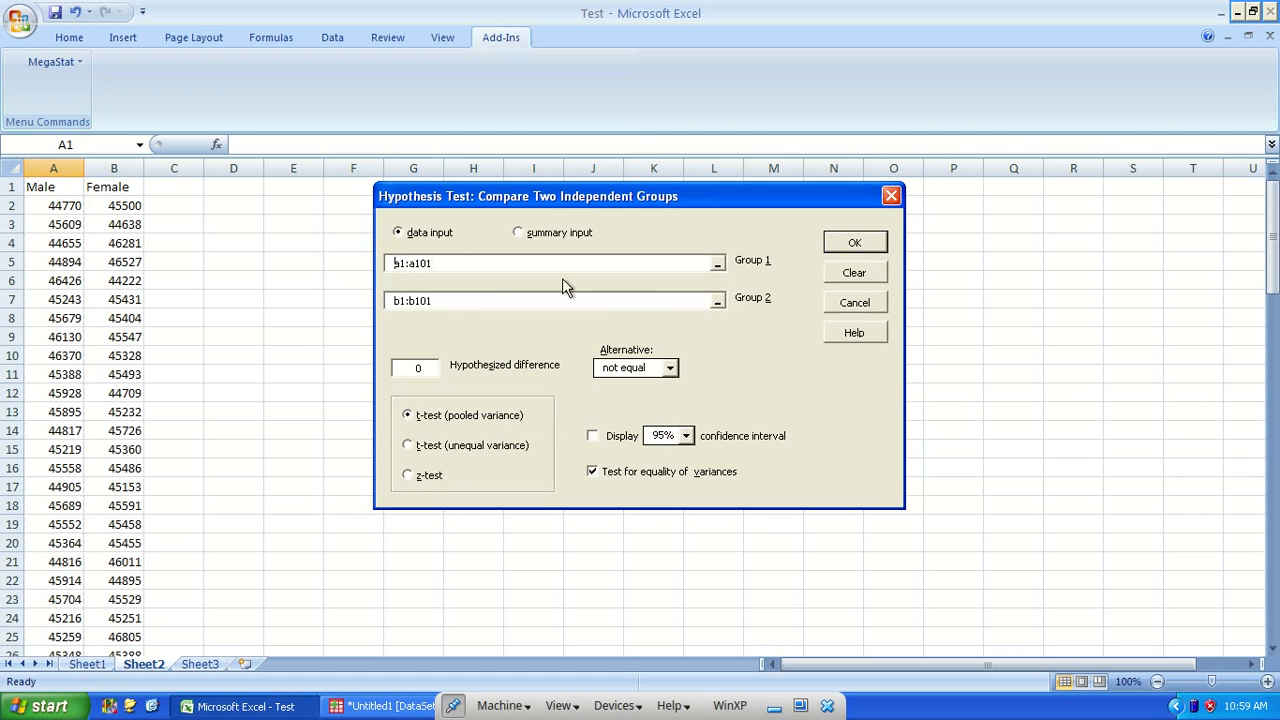
key("Right")
key("shift+Right")
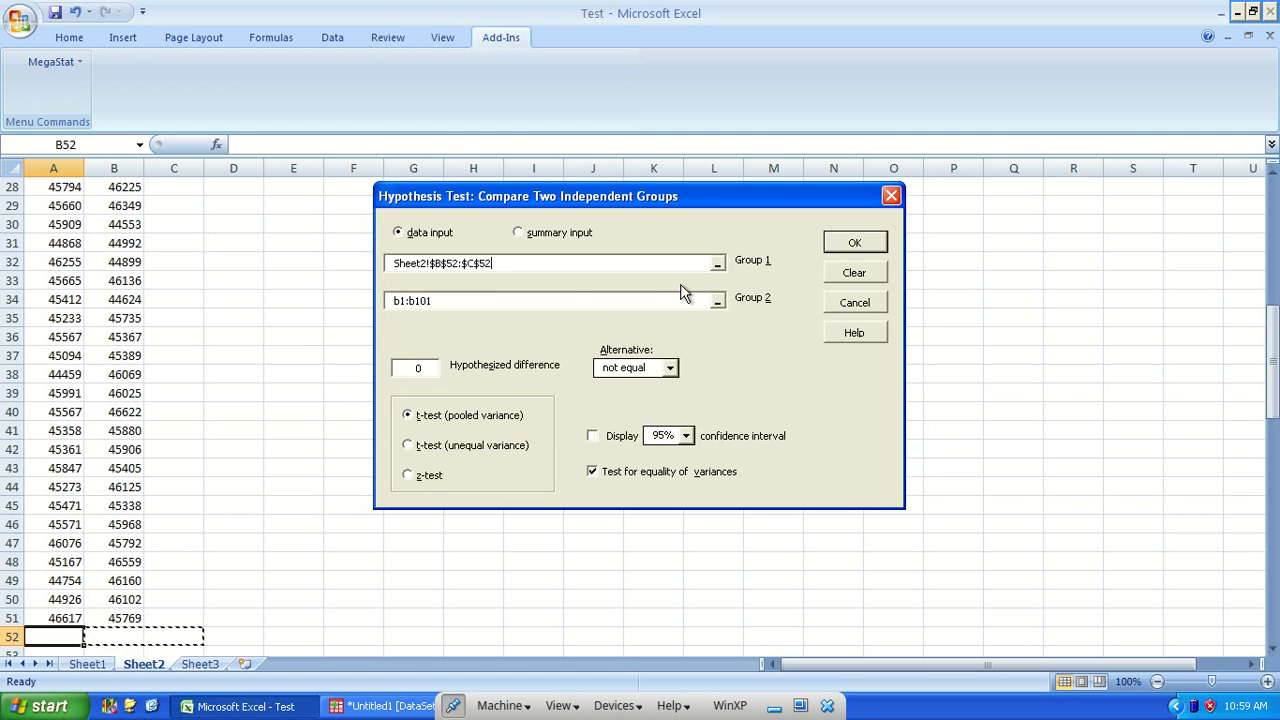
left_click(717, 263)
left_click(57, 614)
left_click_drag(57, 614, 51, 206)
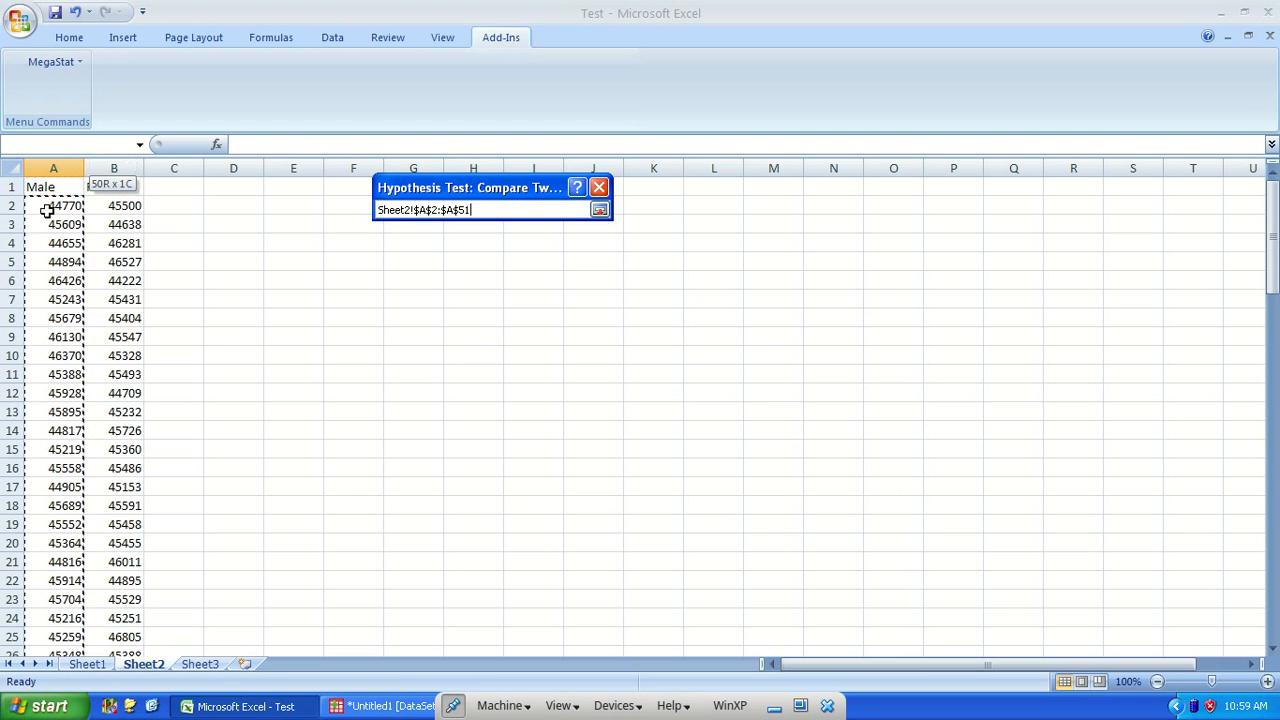
left_click(599, 212)
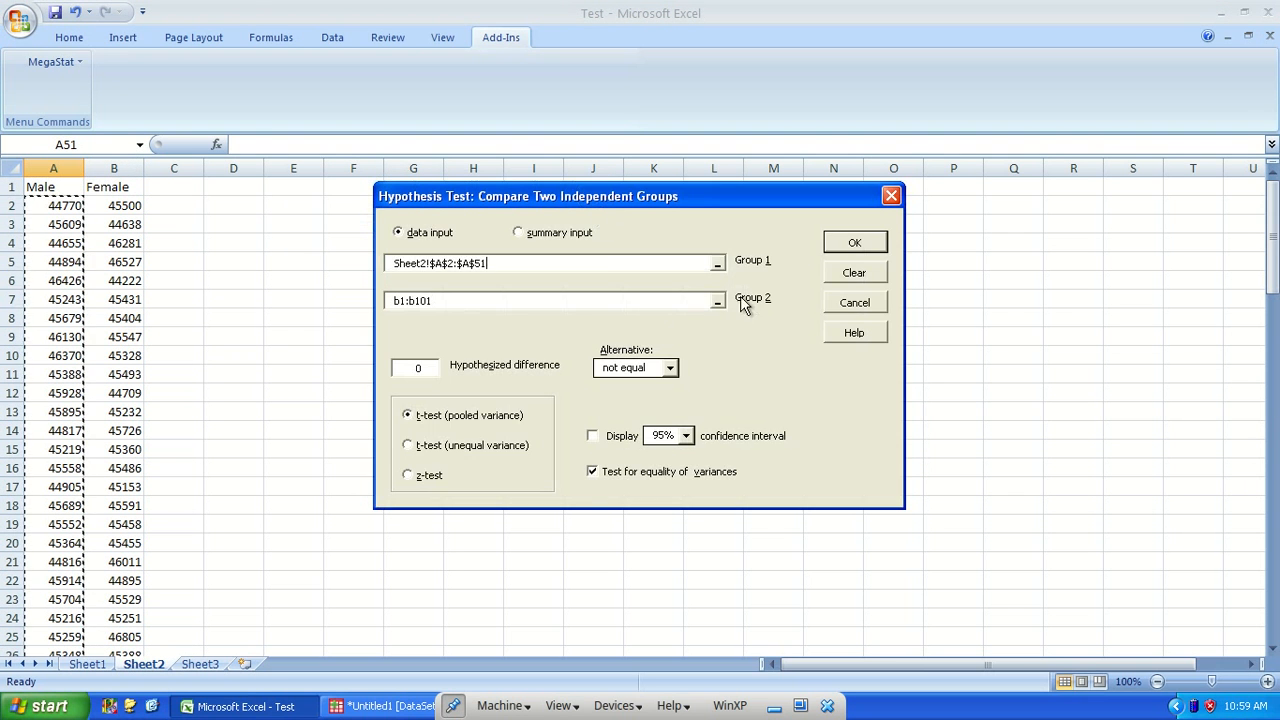
Set Group 2 to the female income values in Sheet2!$B$2:$B$51 and run the pooled-variance t-test.
left_click(718, 299)
left_click_drag(108, 204, 140, 618)
left_click(599, 211)
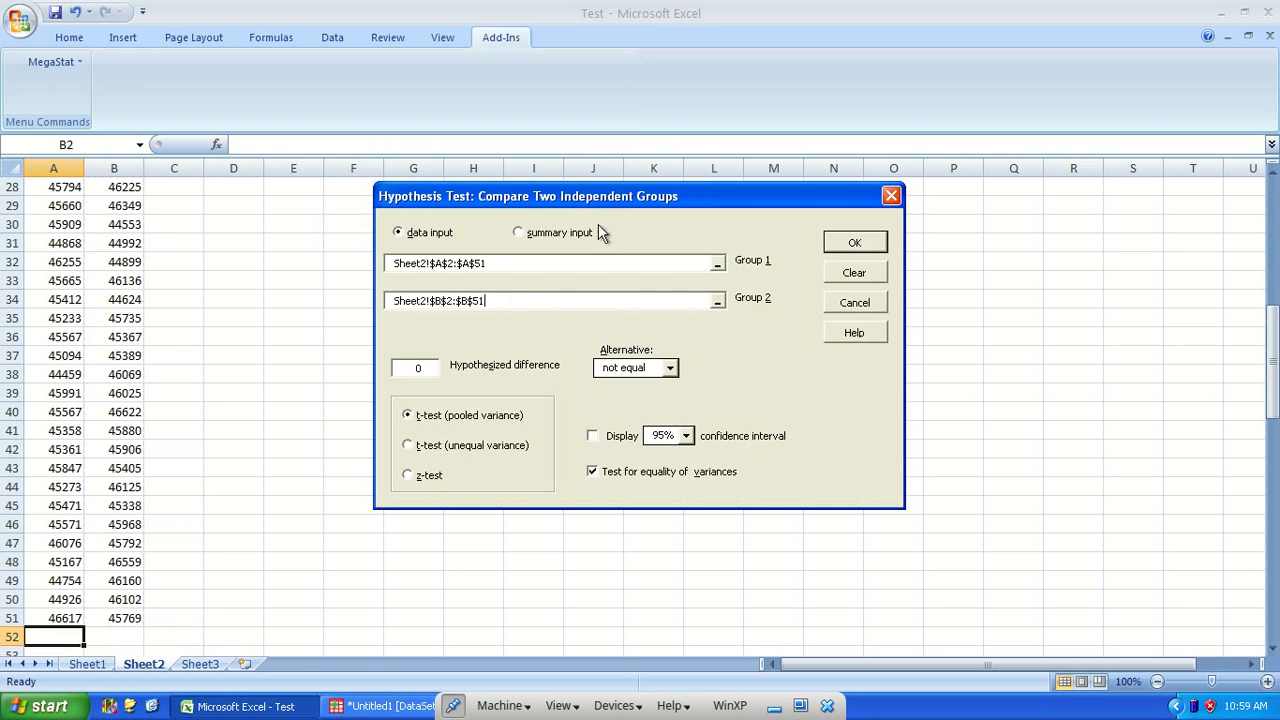
left_click(856, 244)
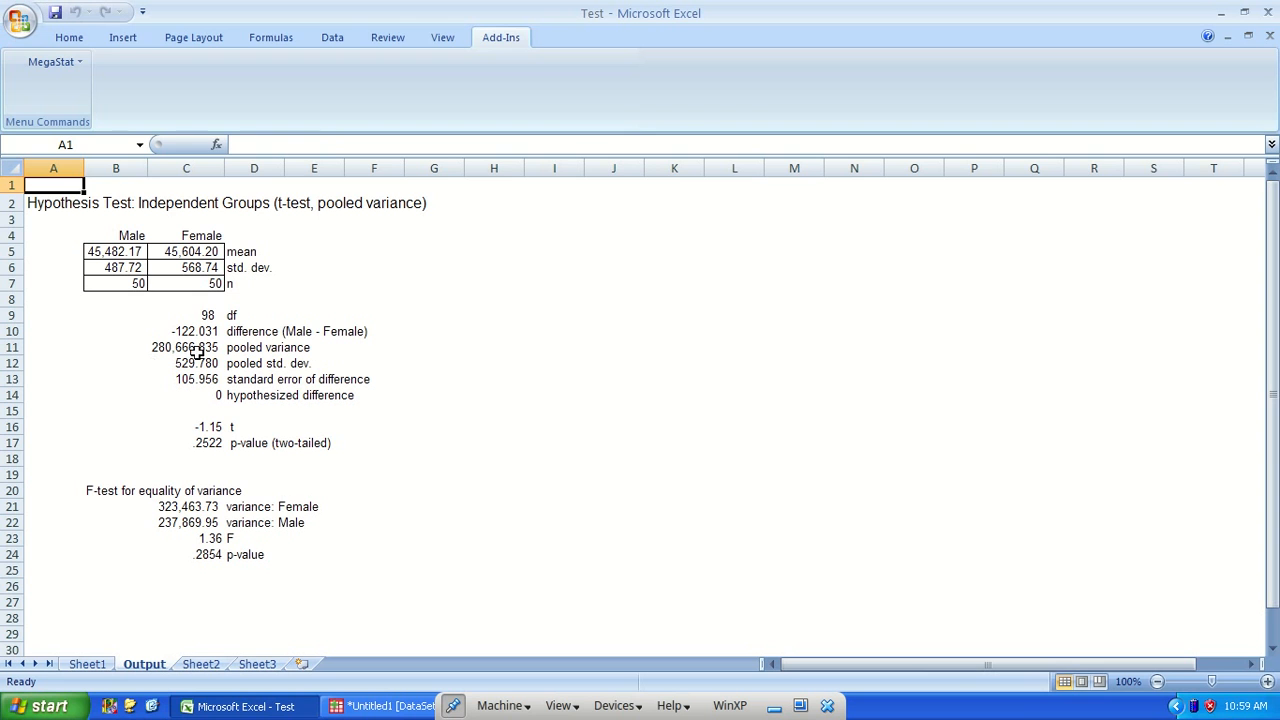
Examine the group means, t statistic, two-tailed p-value, equality-of-variance F-test and mean difference in the MegaStat output.
left_click(126, 252)
left_click(204, 252)
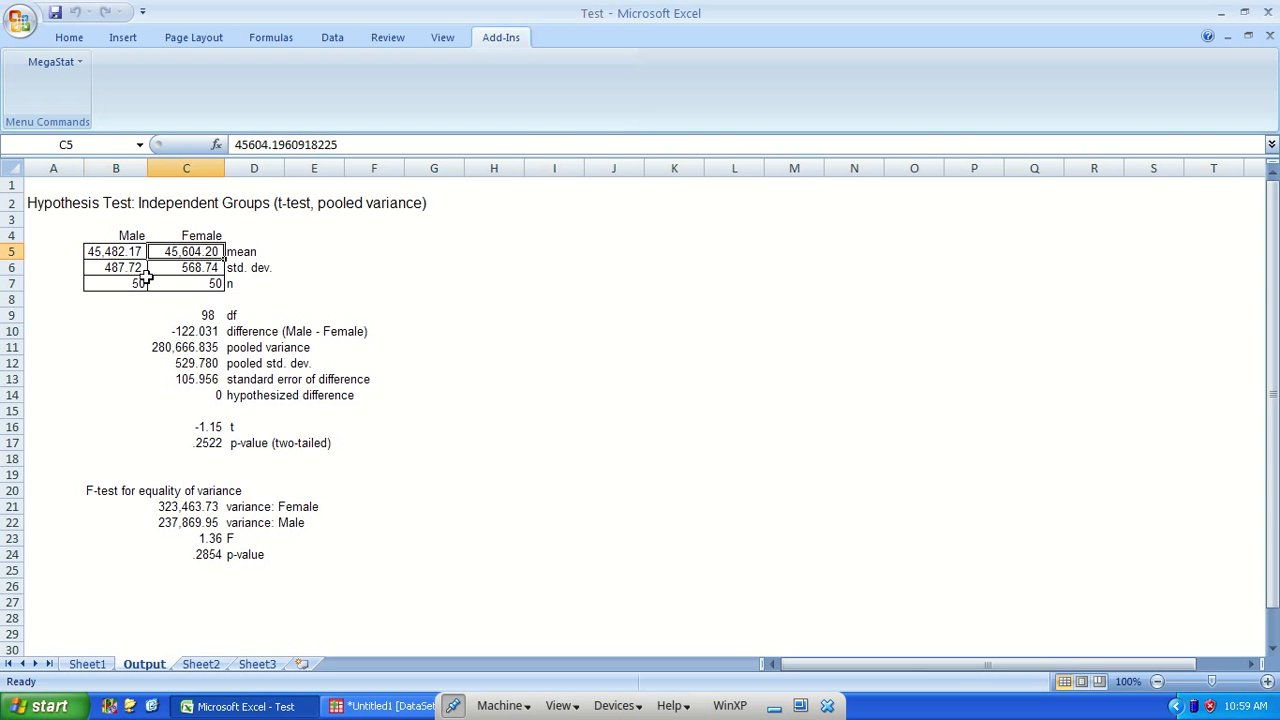
left_click(209, 426)
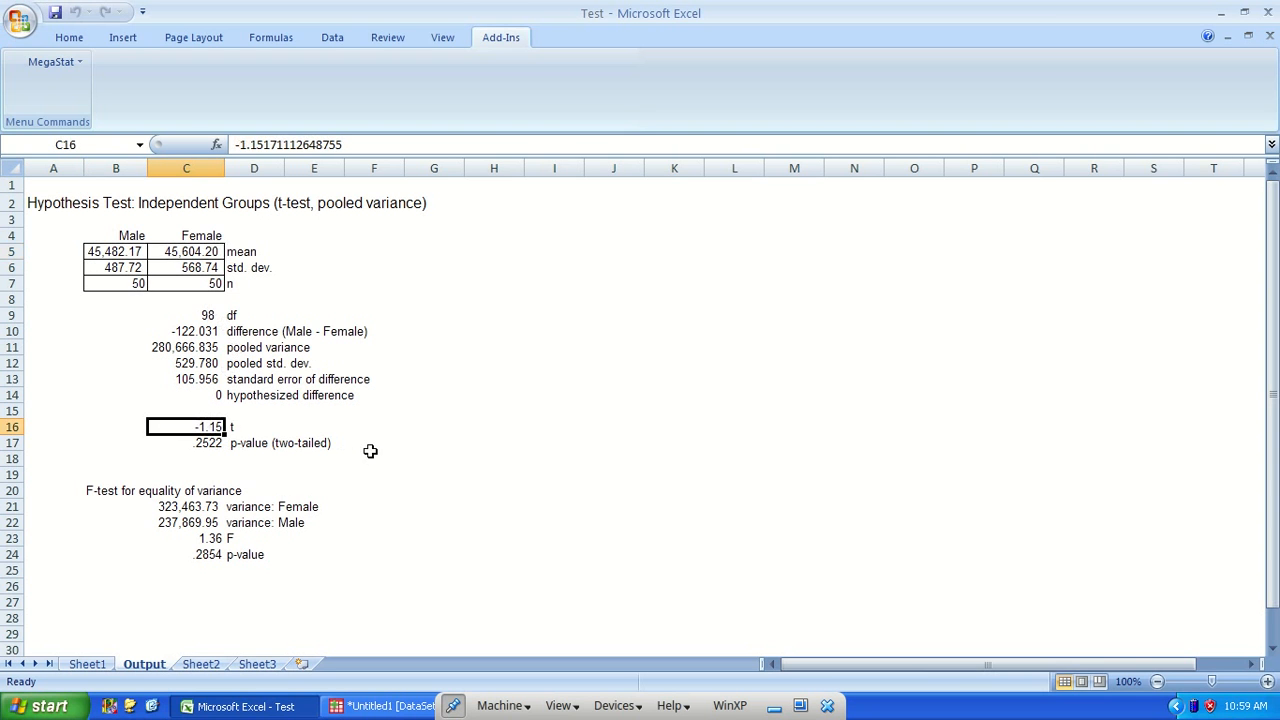
left_click(212, 444)
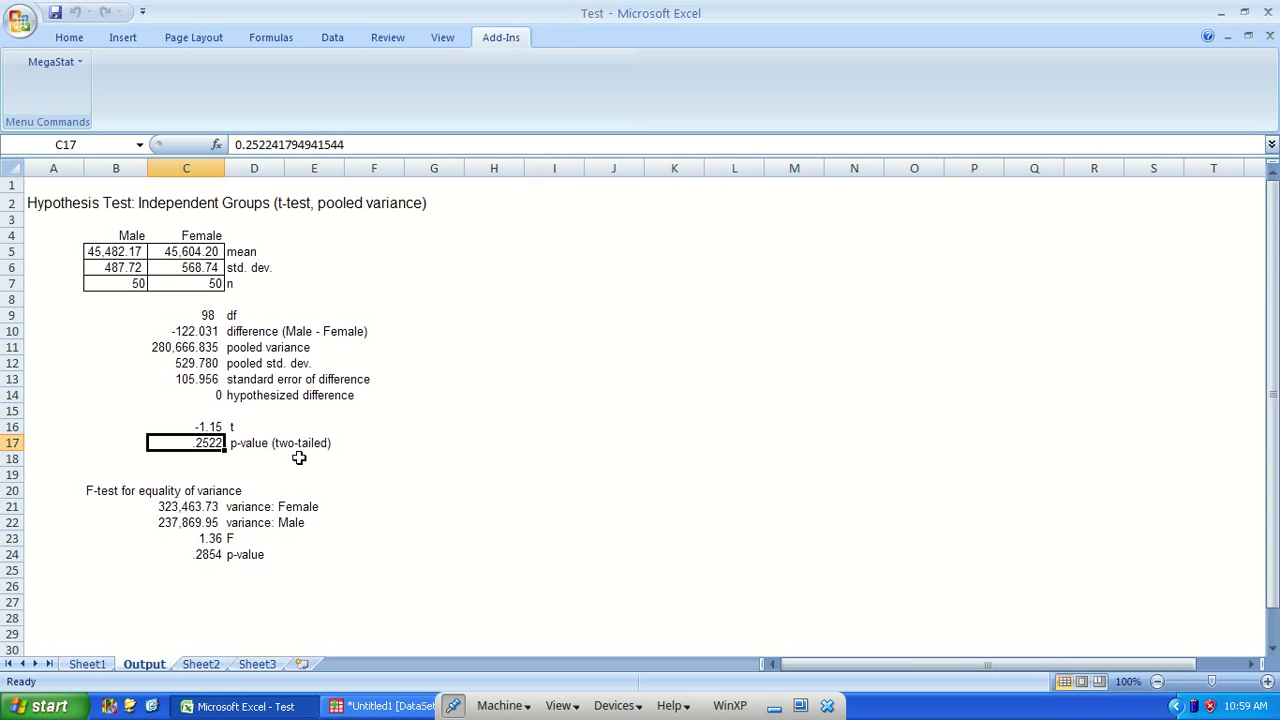
left_click(199, 491)
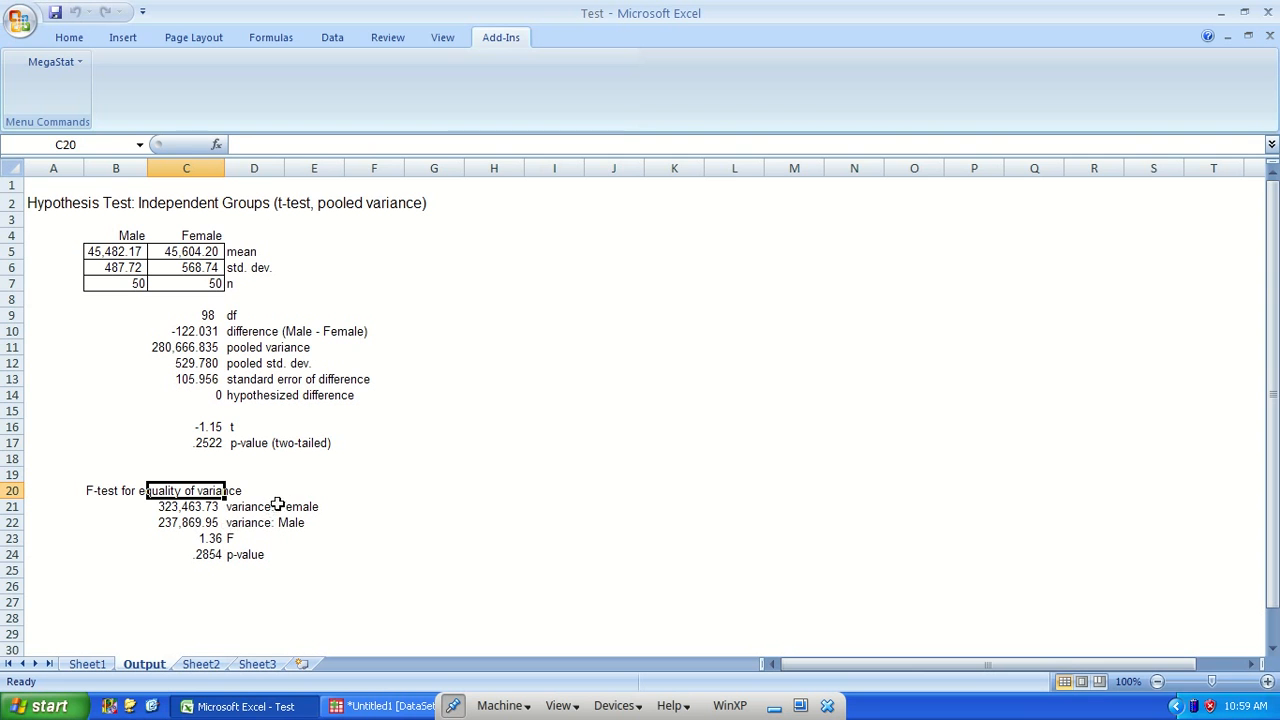
left_click(206, 554)
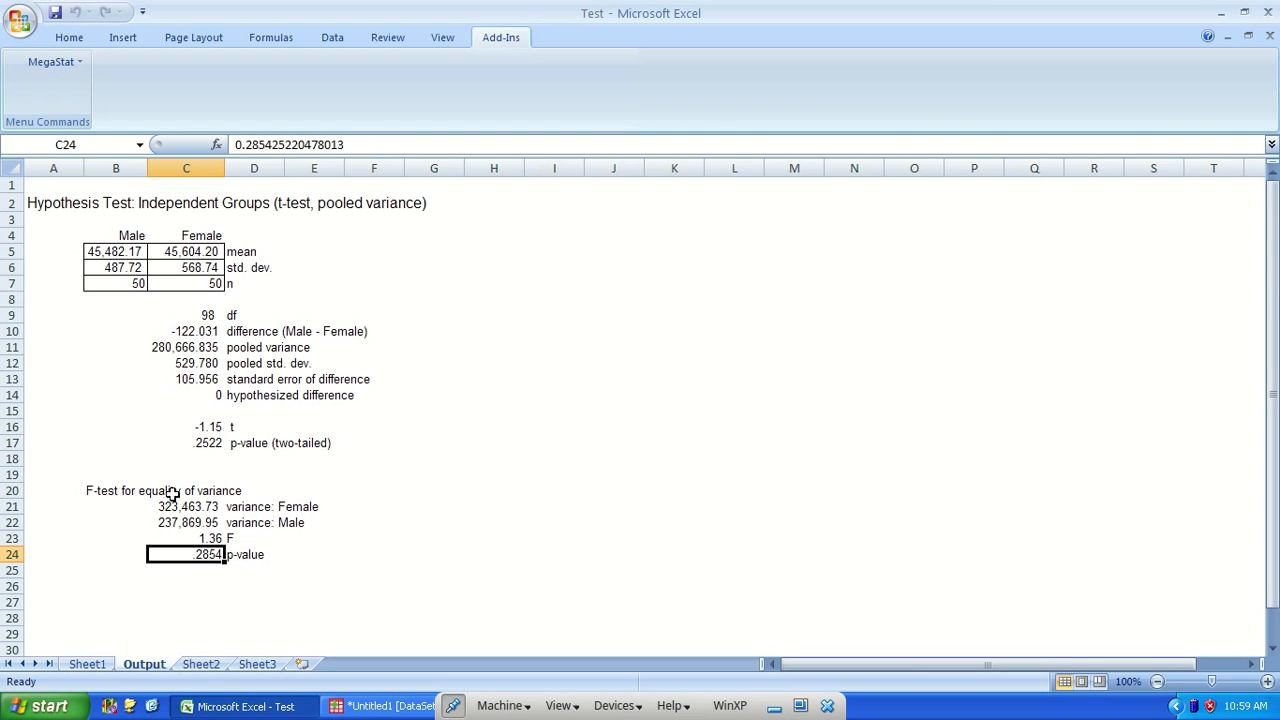
left_click(219, 331)
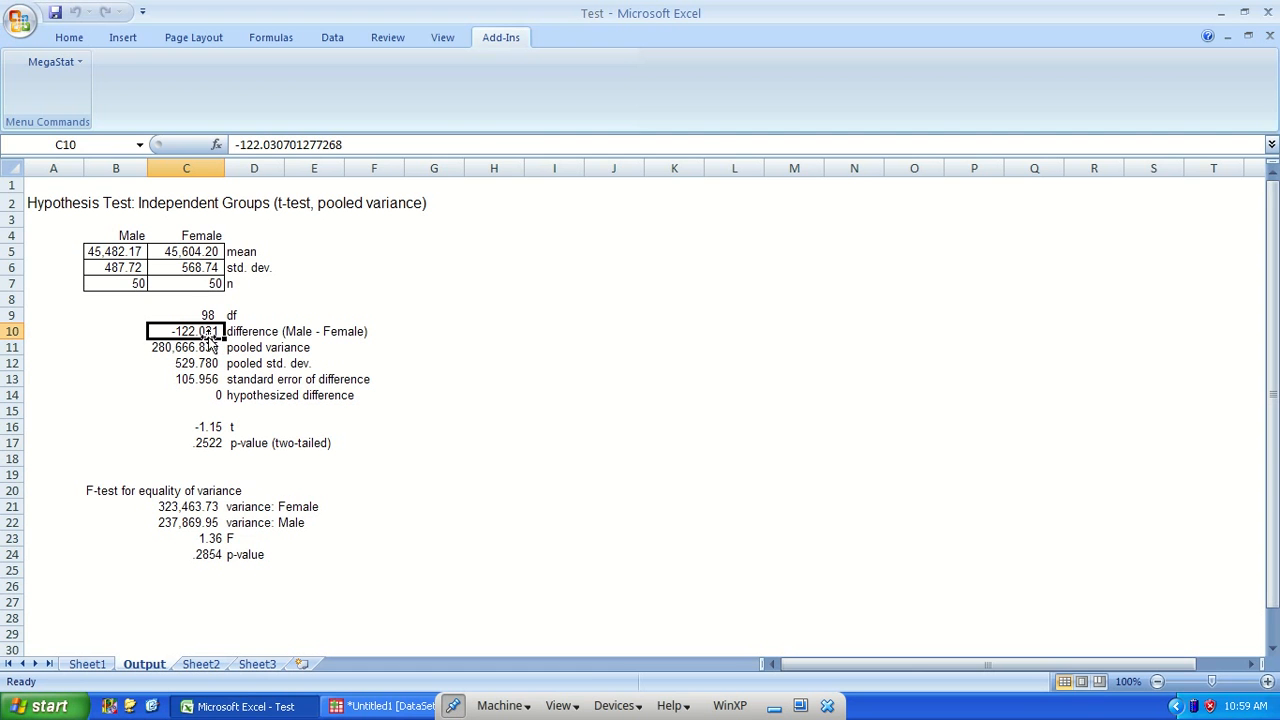
Switch between the PASW Statistics Viewer and Excel to compare the female and male income means in both outputs.
left_click(362, 707)
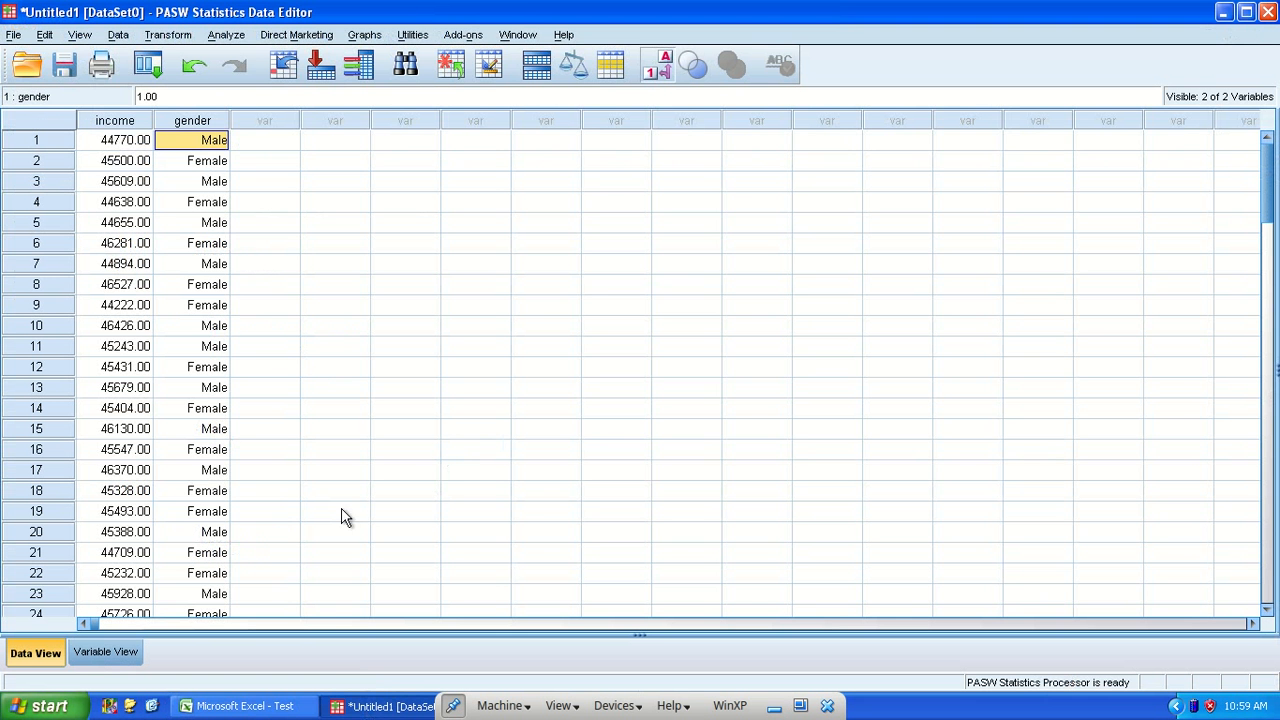
left_click(233, 707)
key("alt+Tab")
key("Tab")
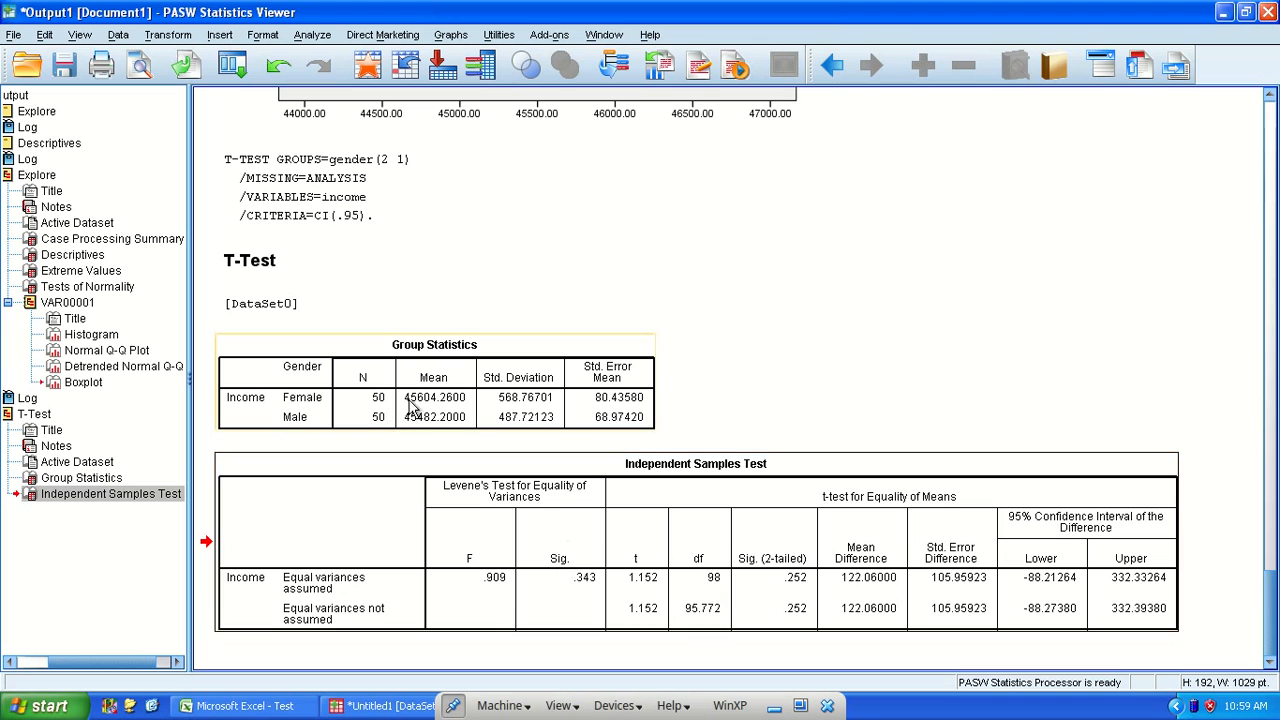
key("alt+Tab")
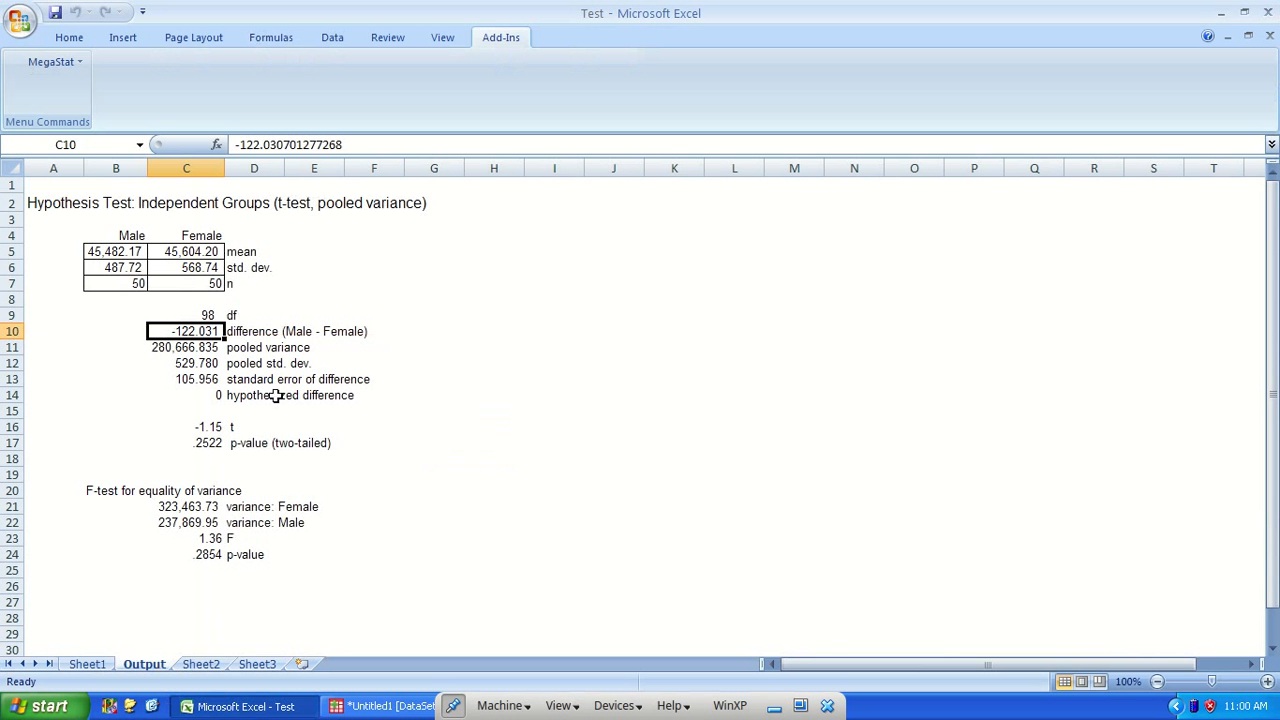
left_click(192, 251)
key("alt+Tab")
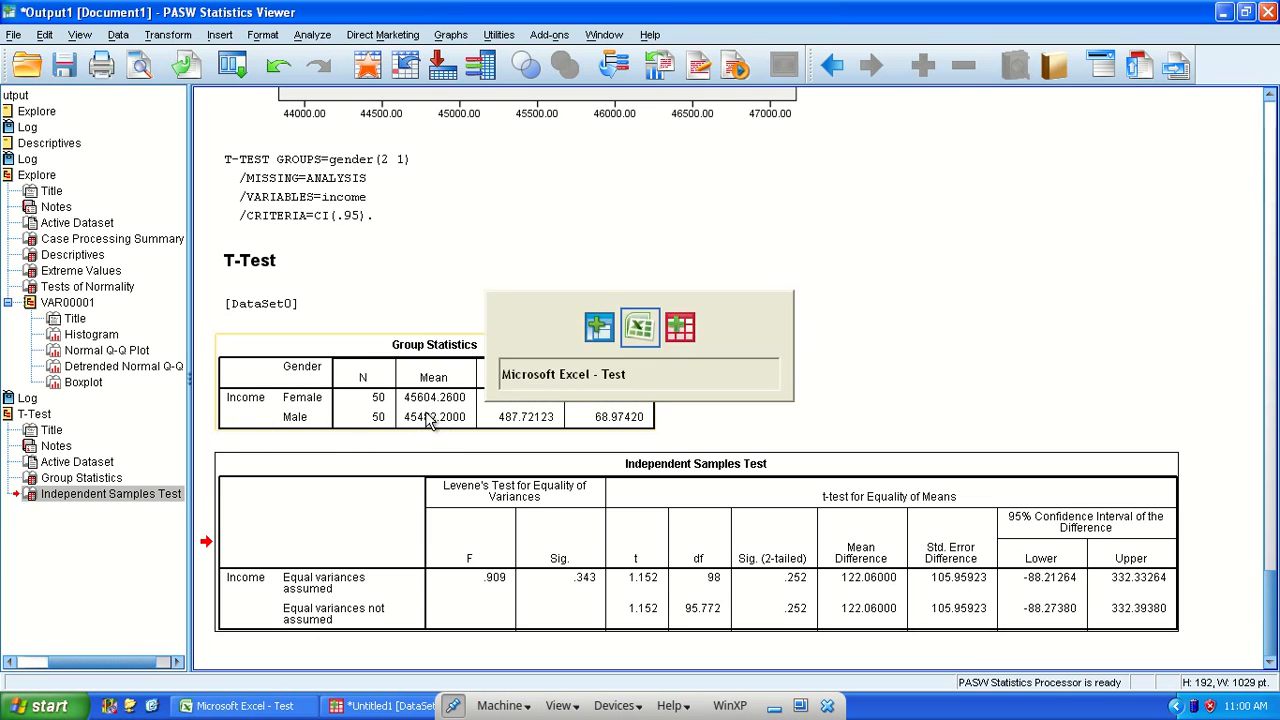
key("alt+Tab")
left_click(110, 251)
key("alt+Tab")
key("alt+Tab")
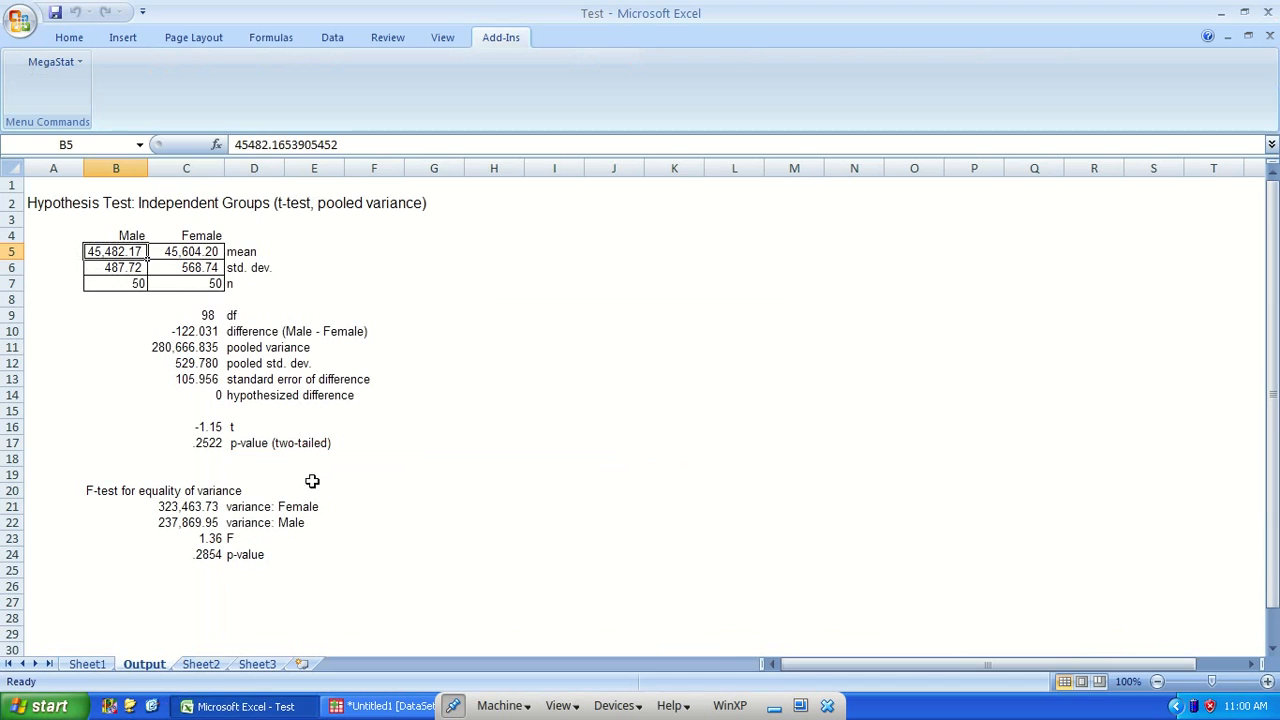
Compare the t statistic, two-tailed p-value and equality-of-variance results in Excel with those in the PASW Statistics Viewer.
left_click(212, 424)
key("alt+Tab")
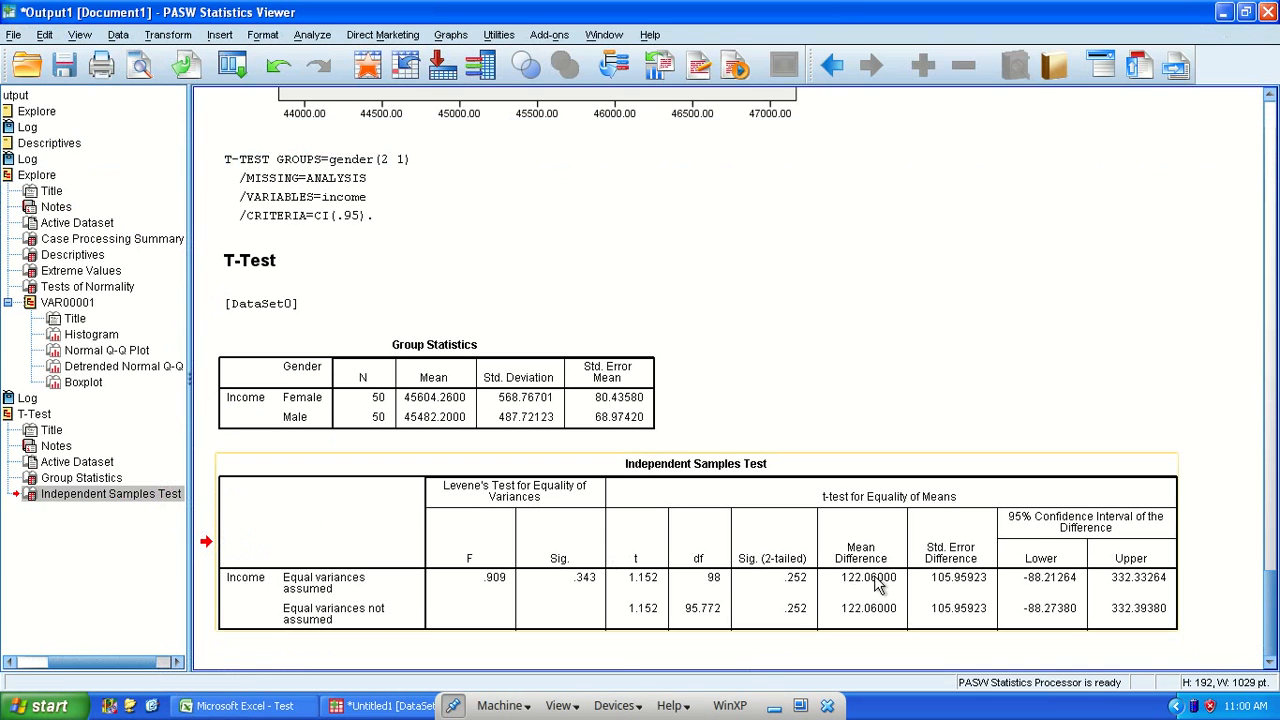
key("alt+Tab")
left_click(200, 445)
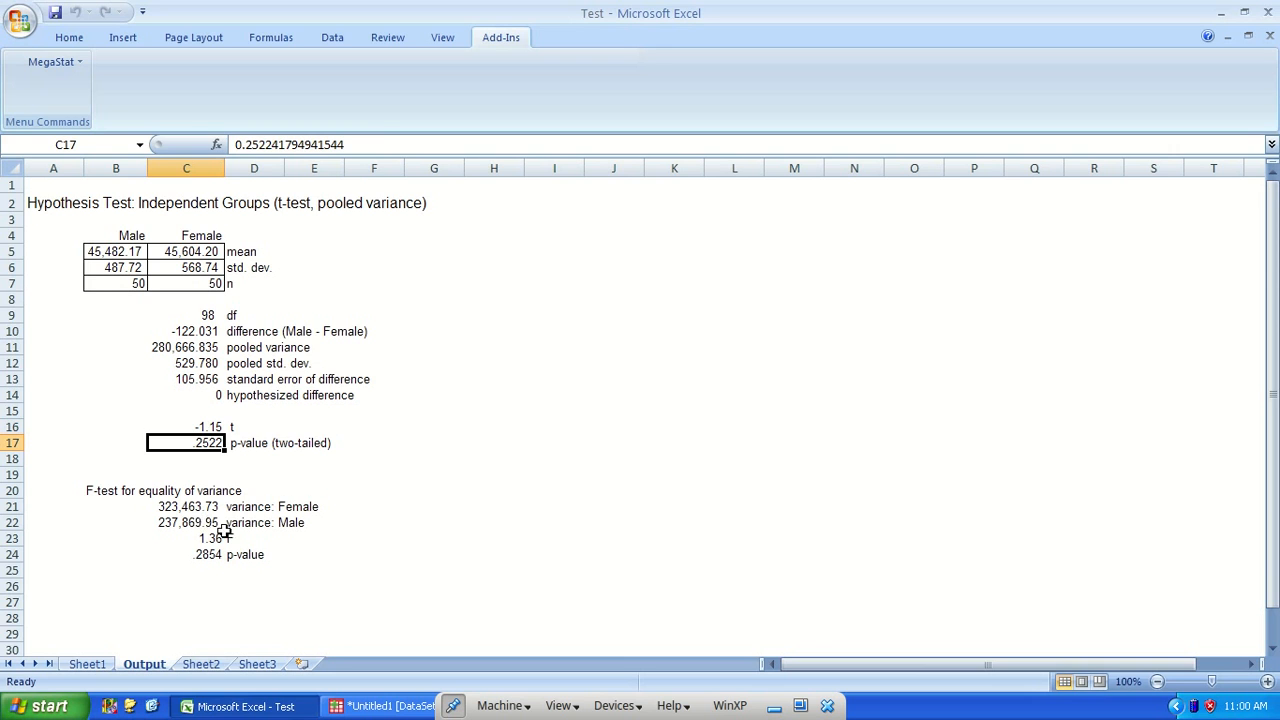
key("alt+Tab")
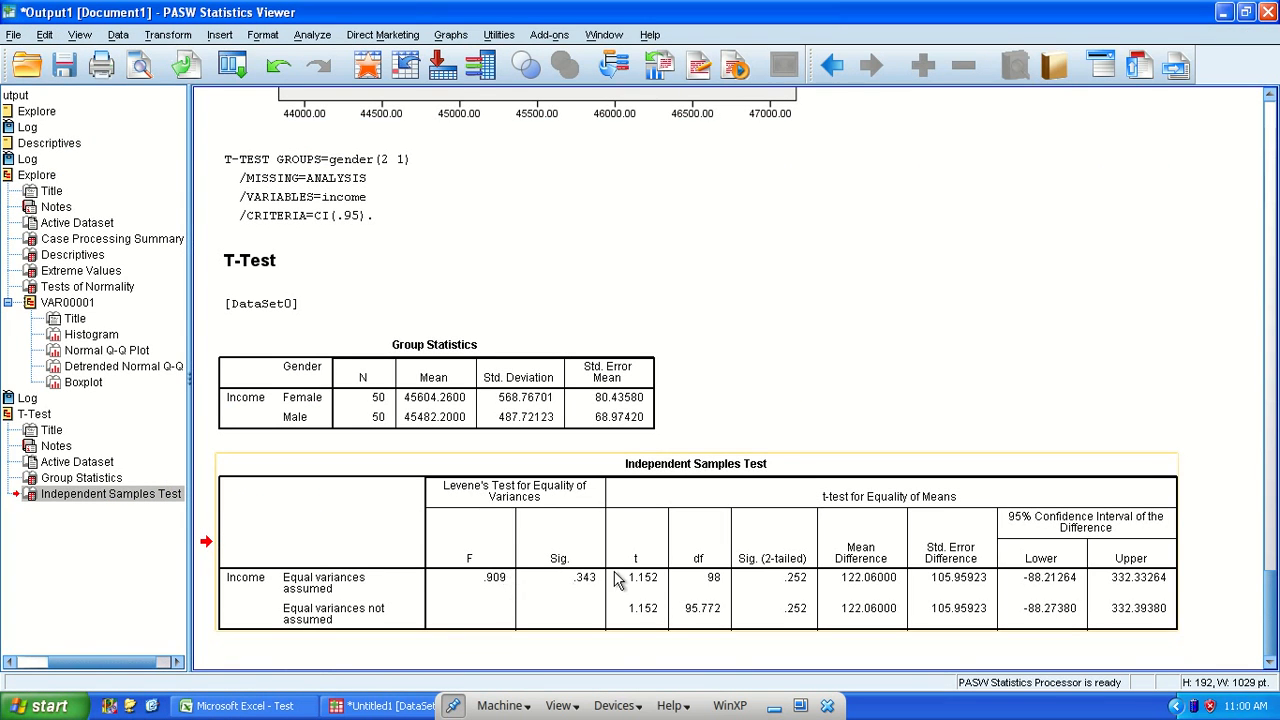
key("alt+Tab")
left_click(208, 554)
left_click(214, 538)
key("alt+Tab")
key("alt+Tab")
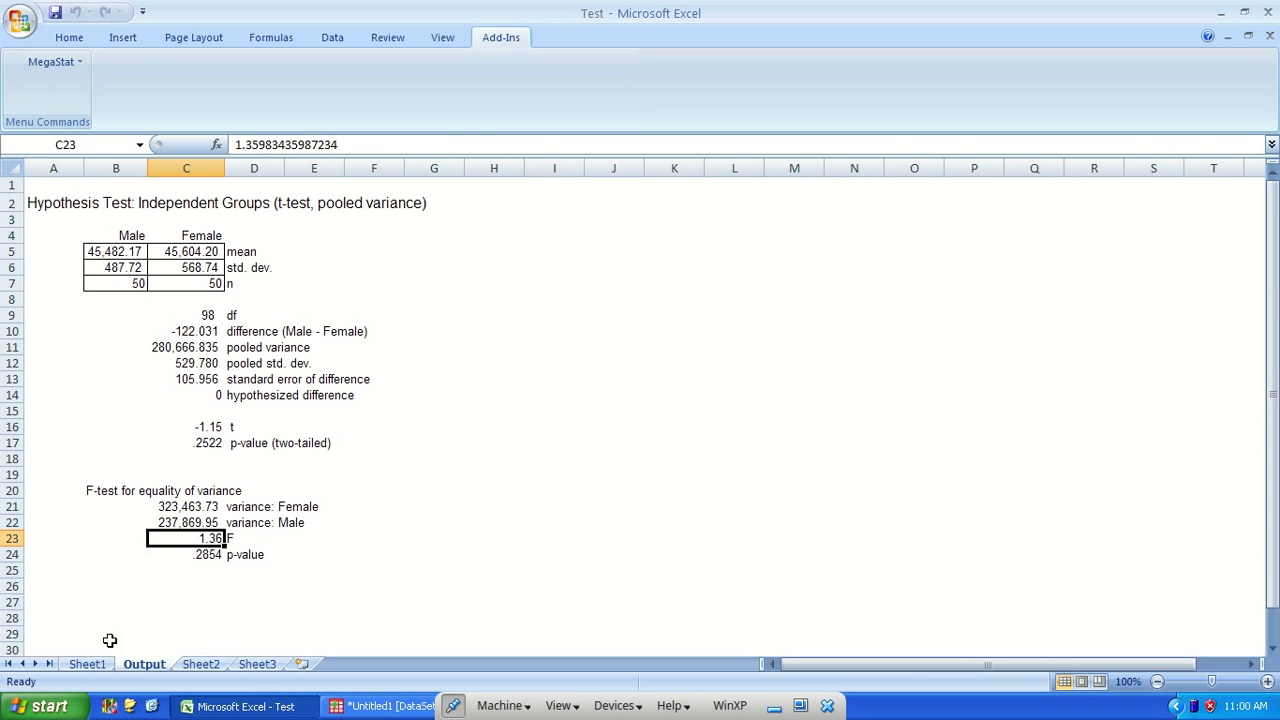
Open MegaStat's Compare Two Independent Groups test from Sheet1, review its input and test options, and cancel it.
left_click(92, 665)
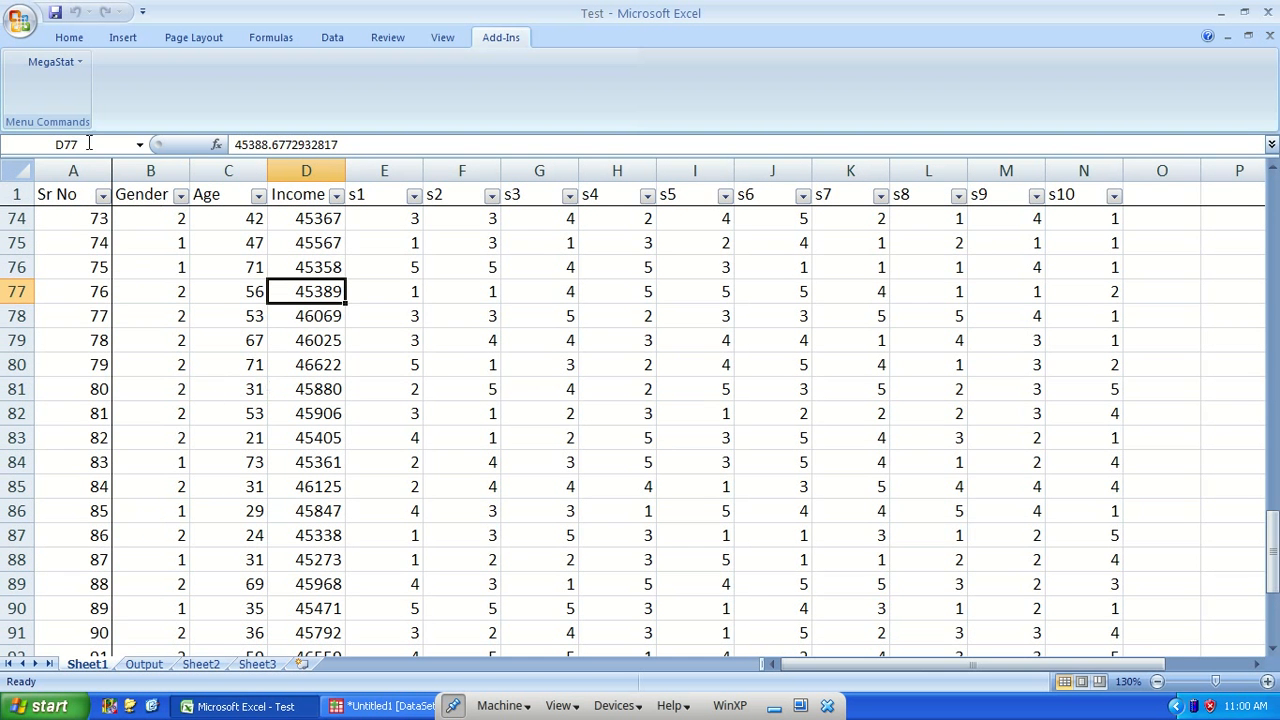
left_click(61, 61)
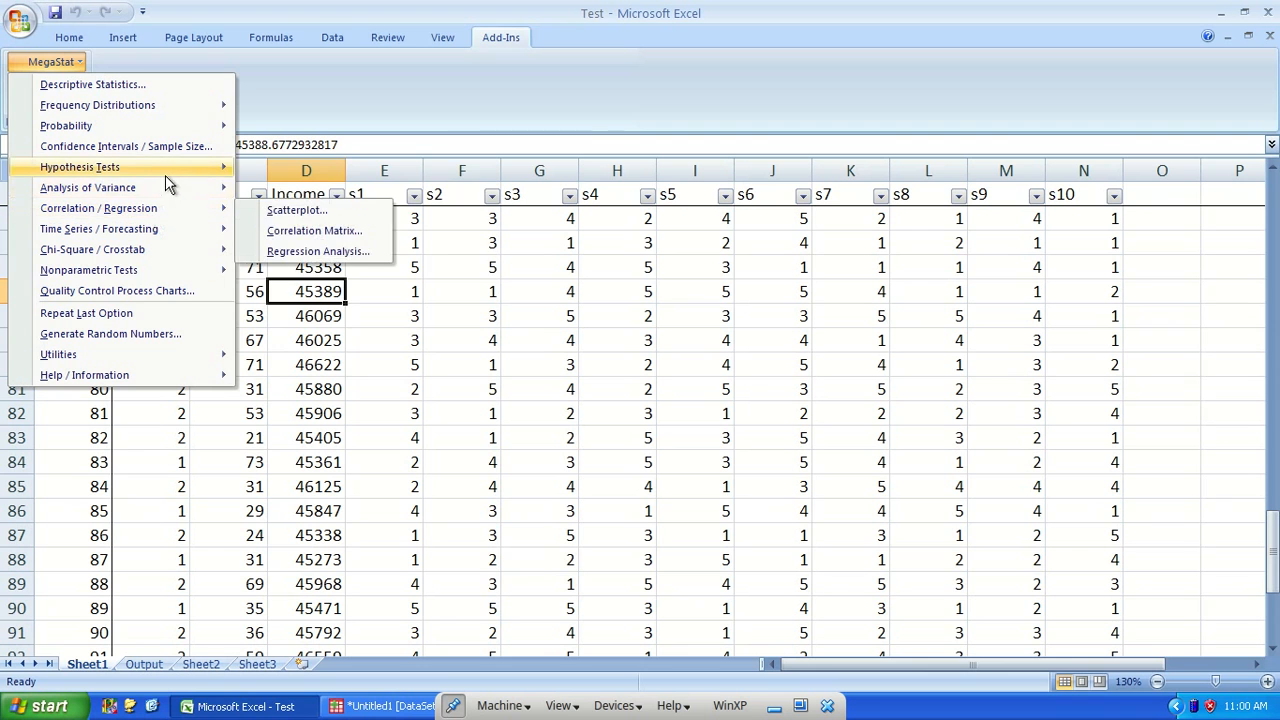
mouse_move(165, 168)
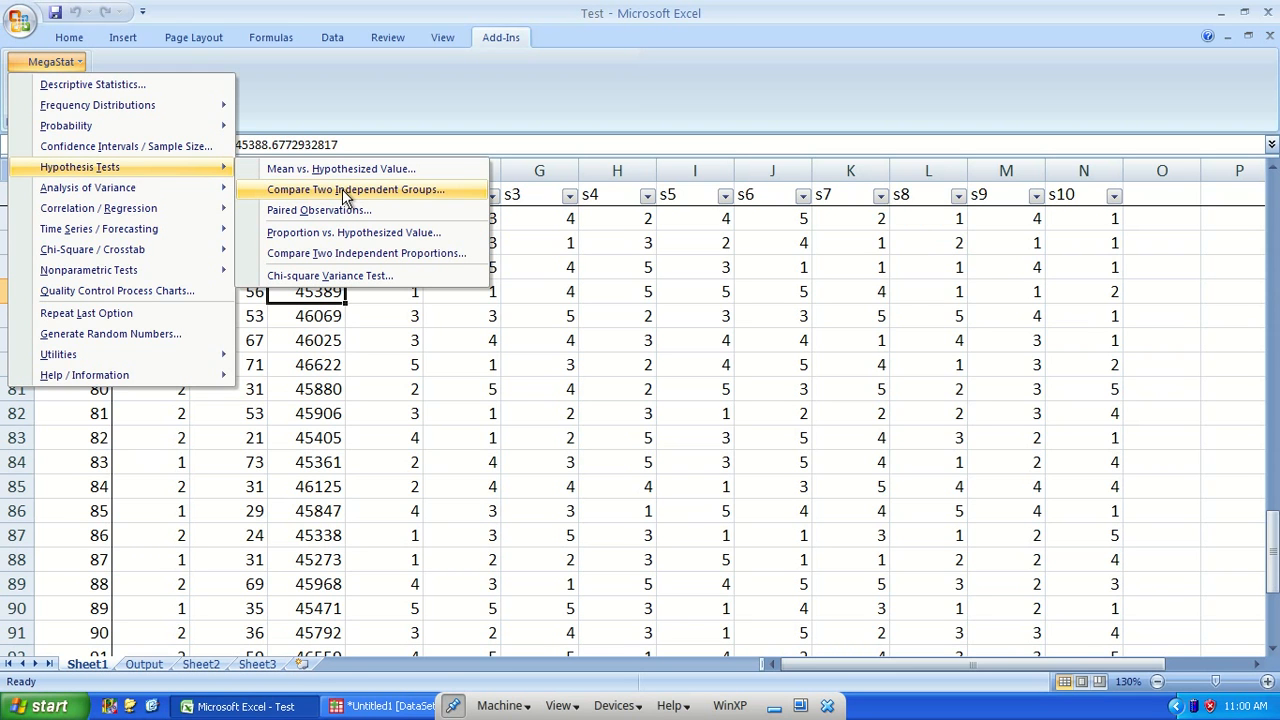
left_click(368, 193)
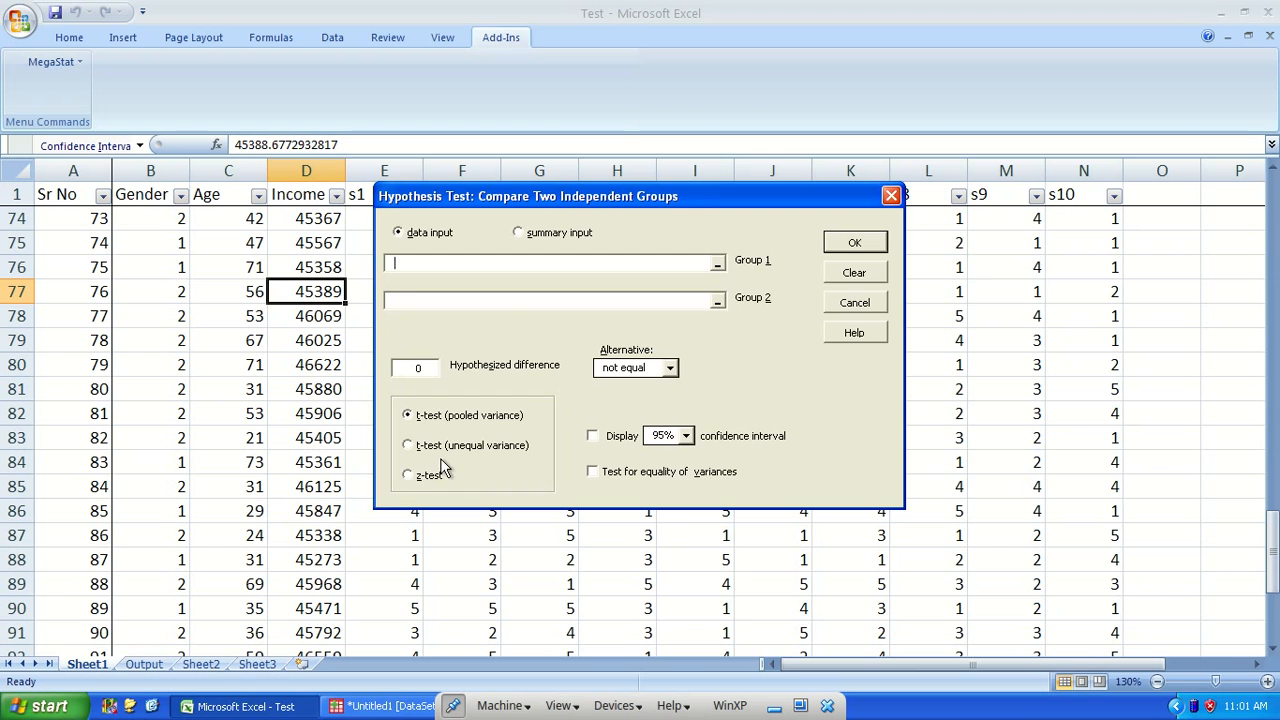
left_click(866, 300)
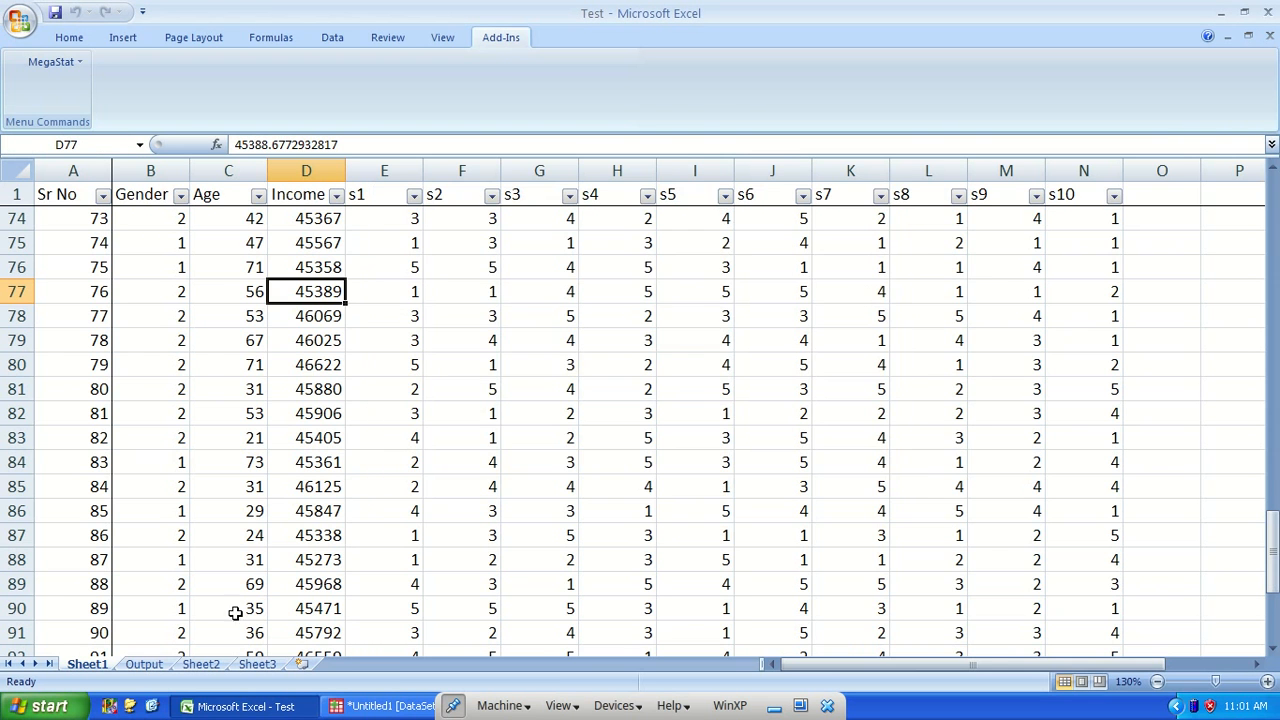
Return to the Output sheet and compare the male and female mean incomes.
left_click(145, 665)
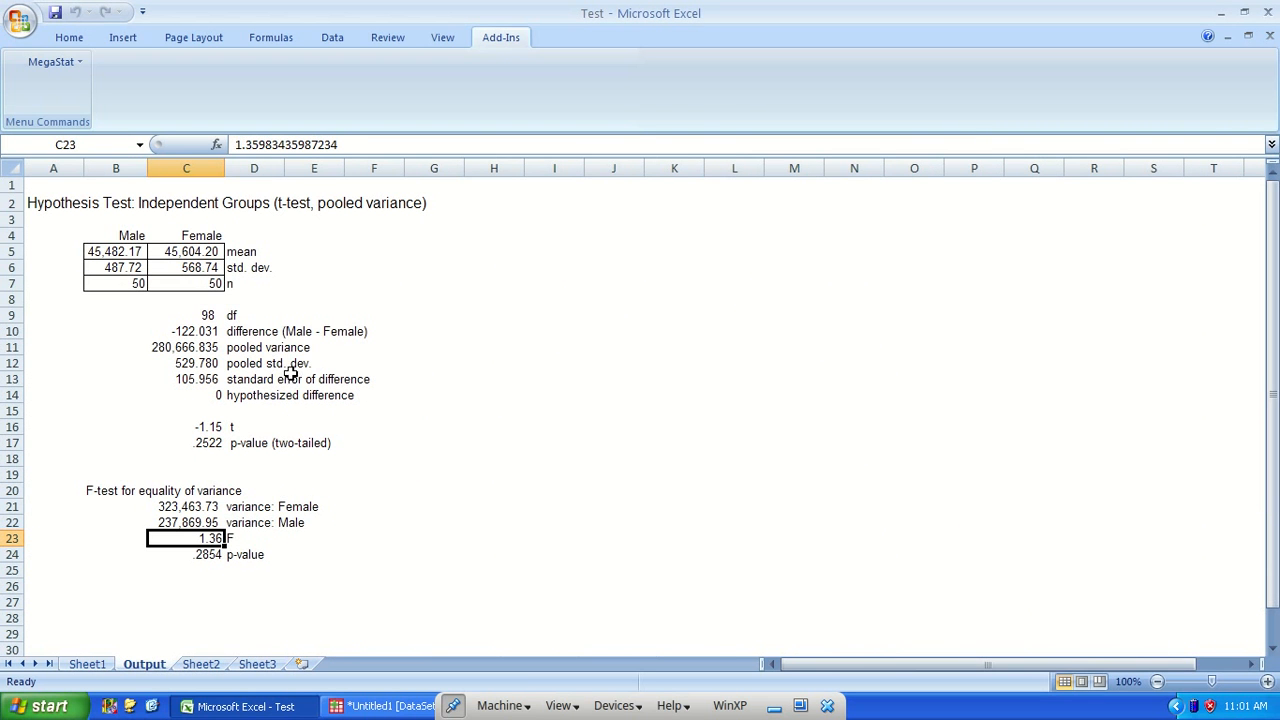
left_click(133, 252)
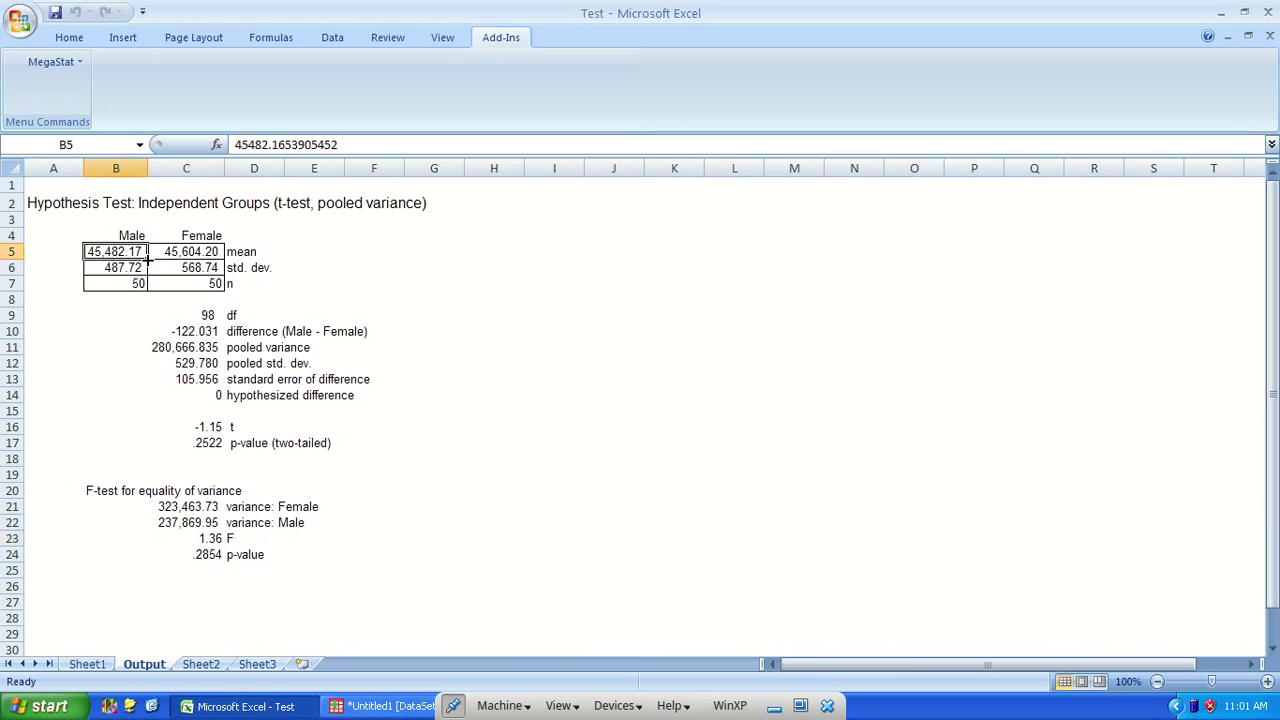
left_click(202, 251)
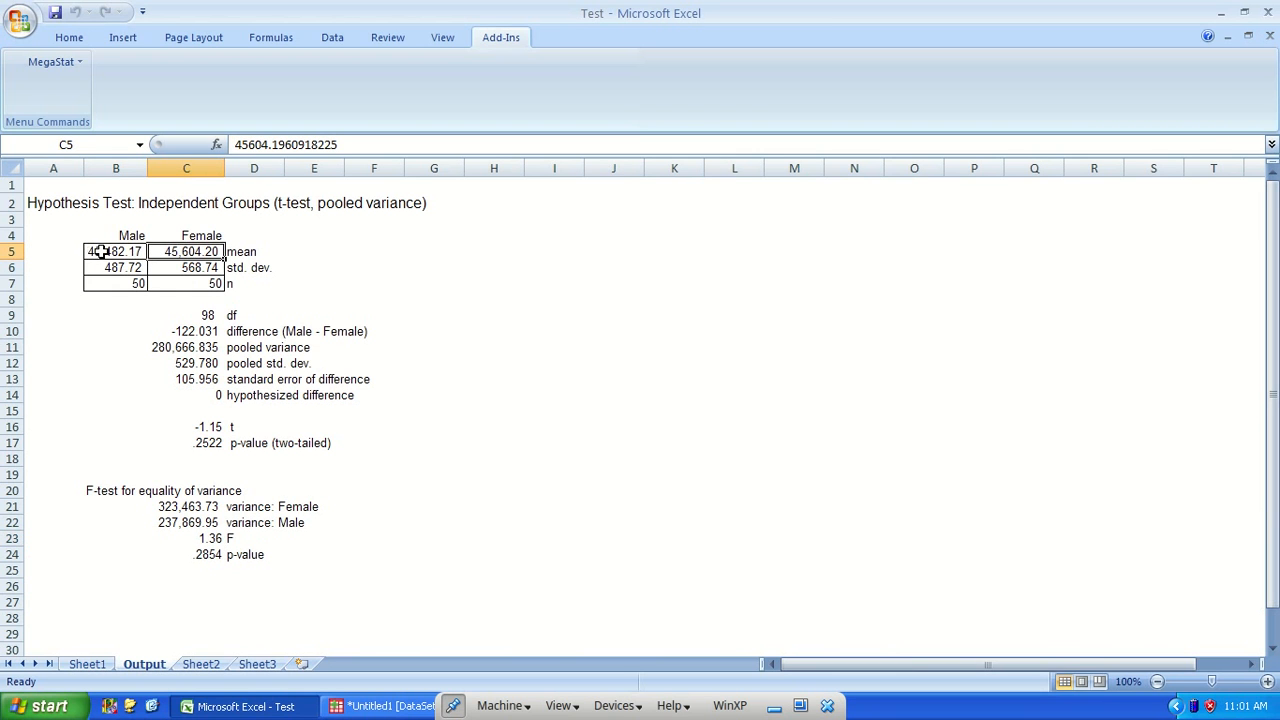
left_click(102, 252)
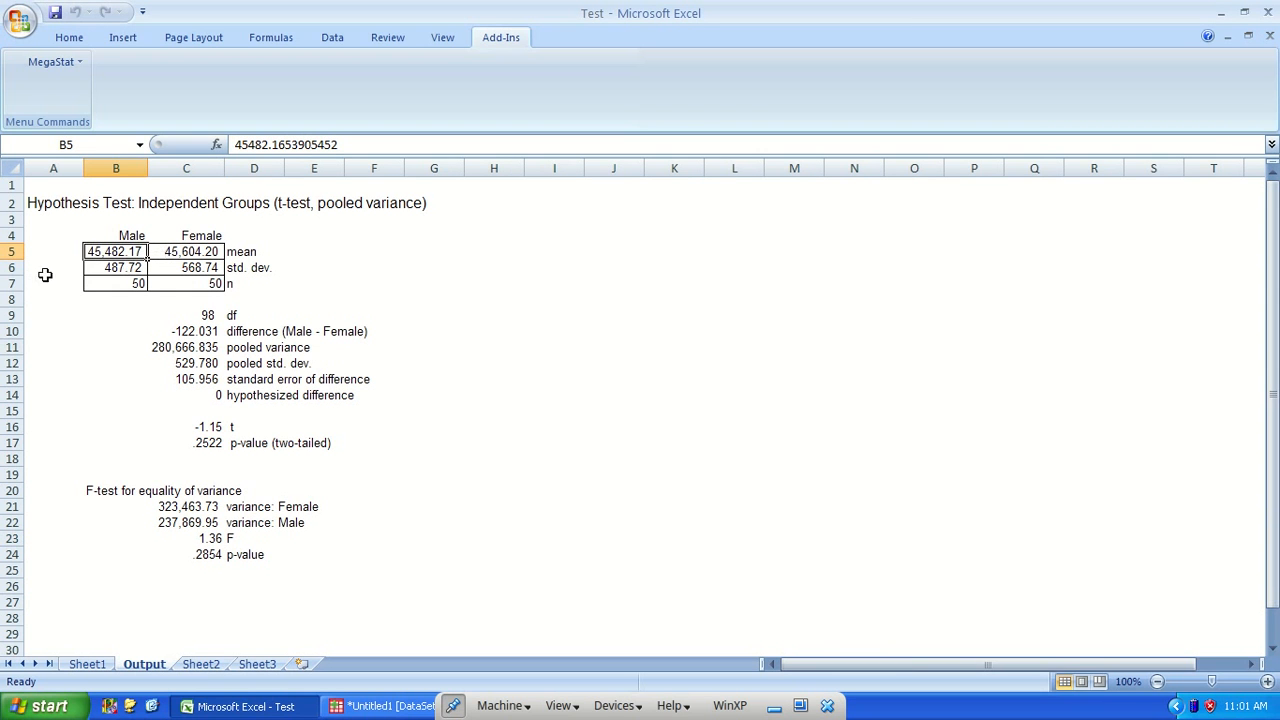
Examine the female mean income, the t statistic and the two-tailed p-value in the pooled-variance test output.
left_click(197, 252)
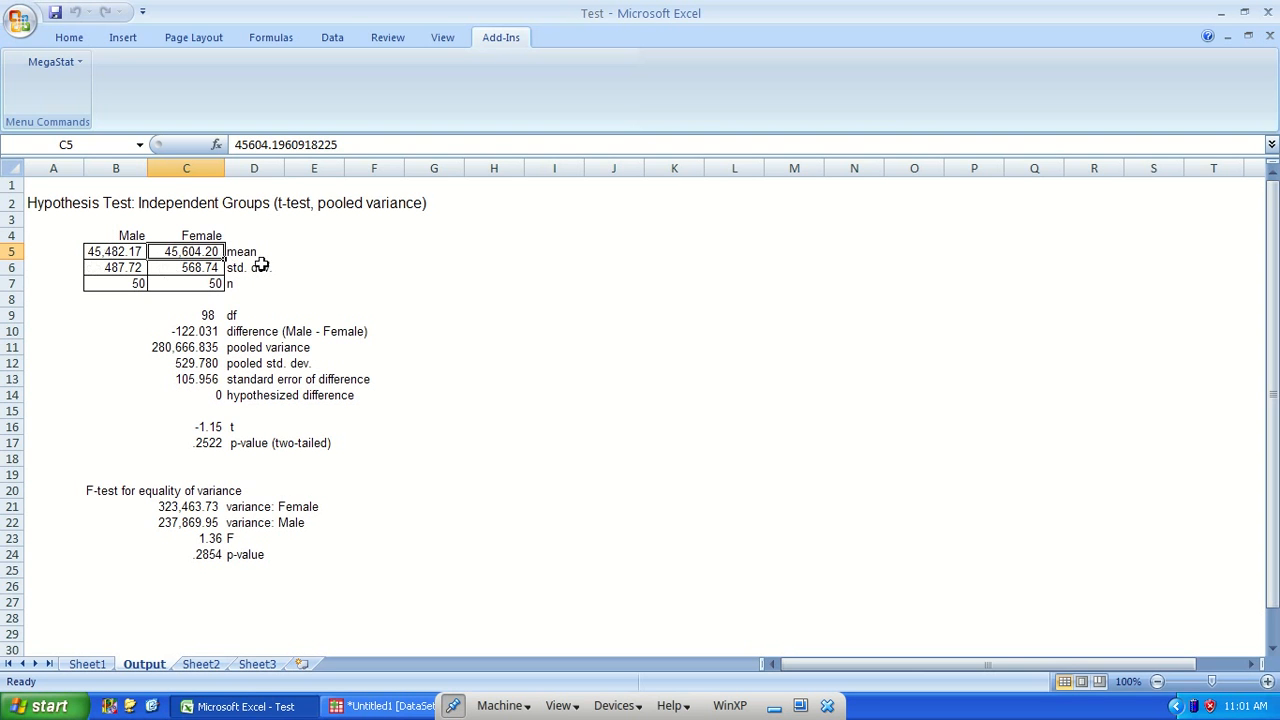
left_click(205, 431)
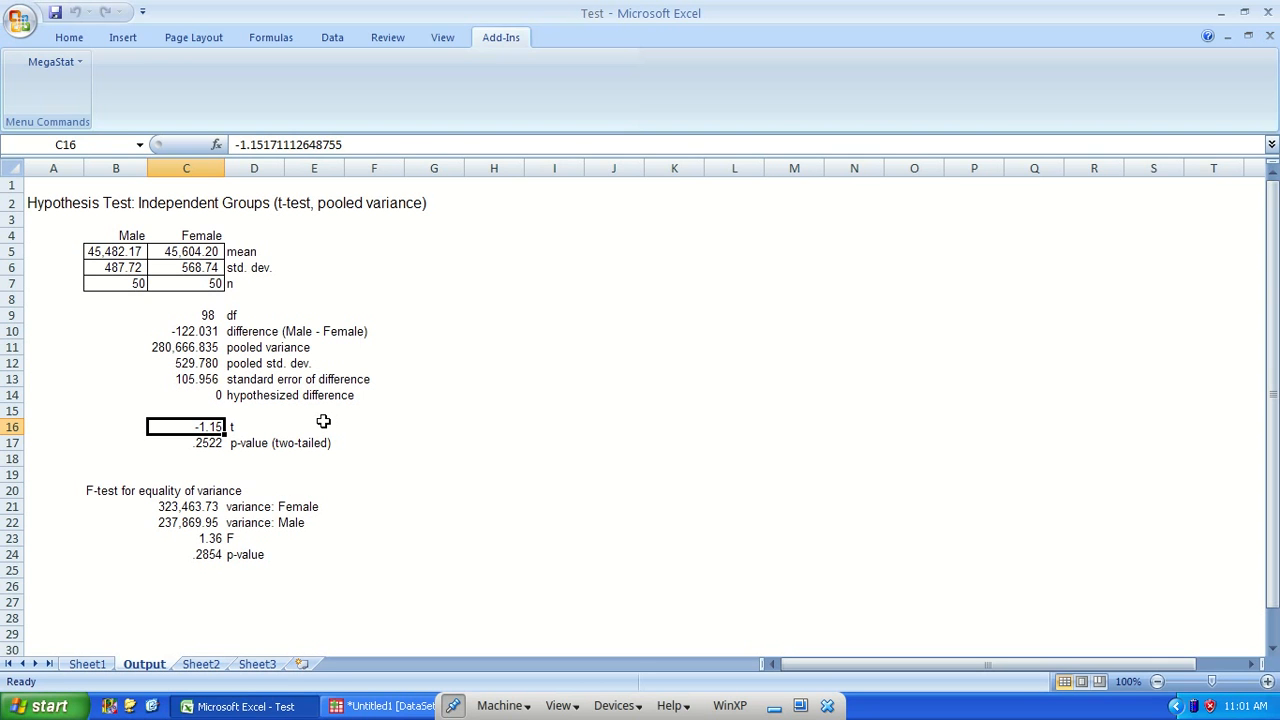
left_click(211, 446)
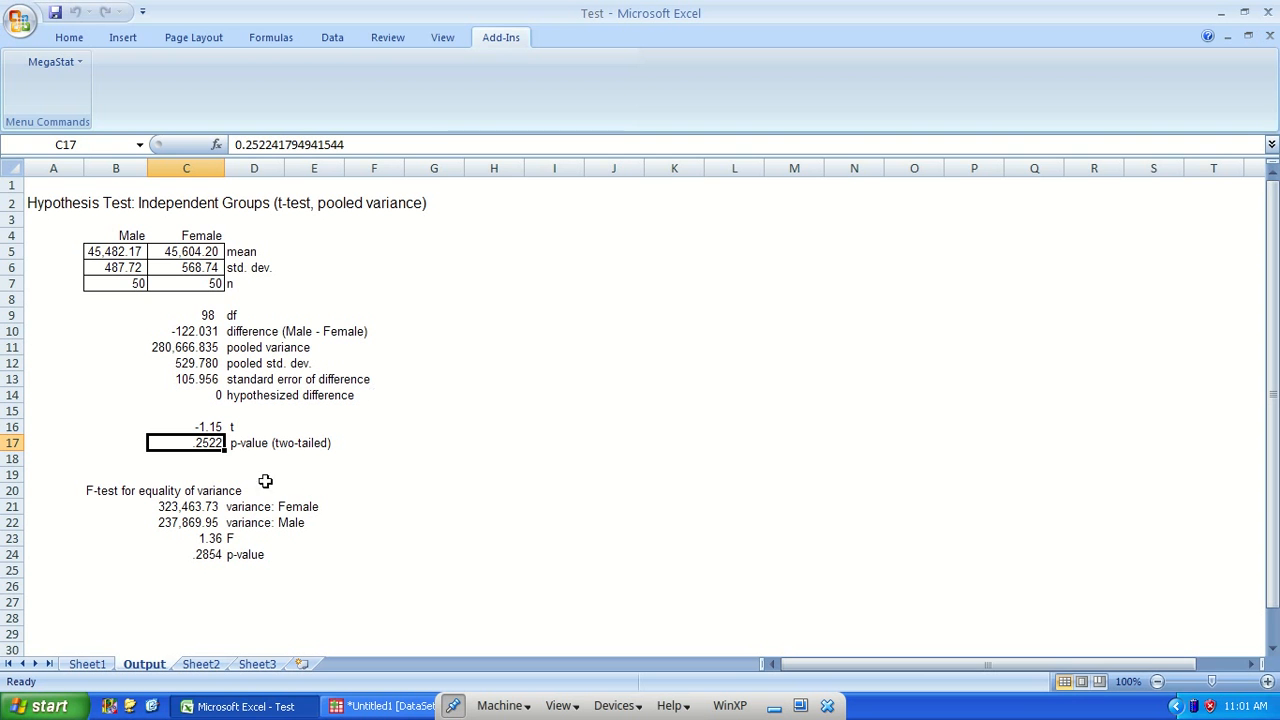
Return to Sheet1, review MegaStat's Hypothesis Tests and Analysis of Variance options, and locate Excel's built-in Data Analysis tool.
left_click(87, 664)
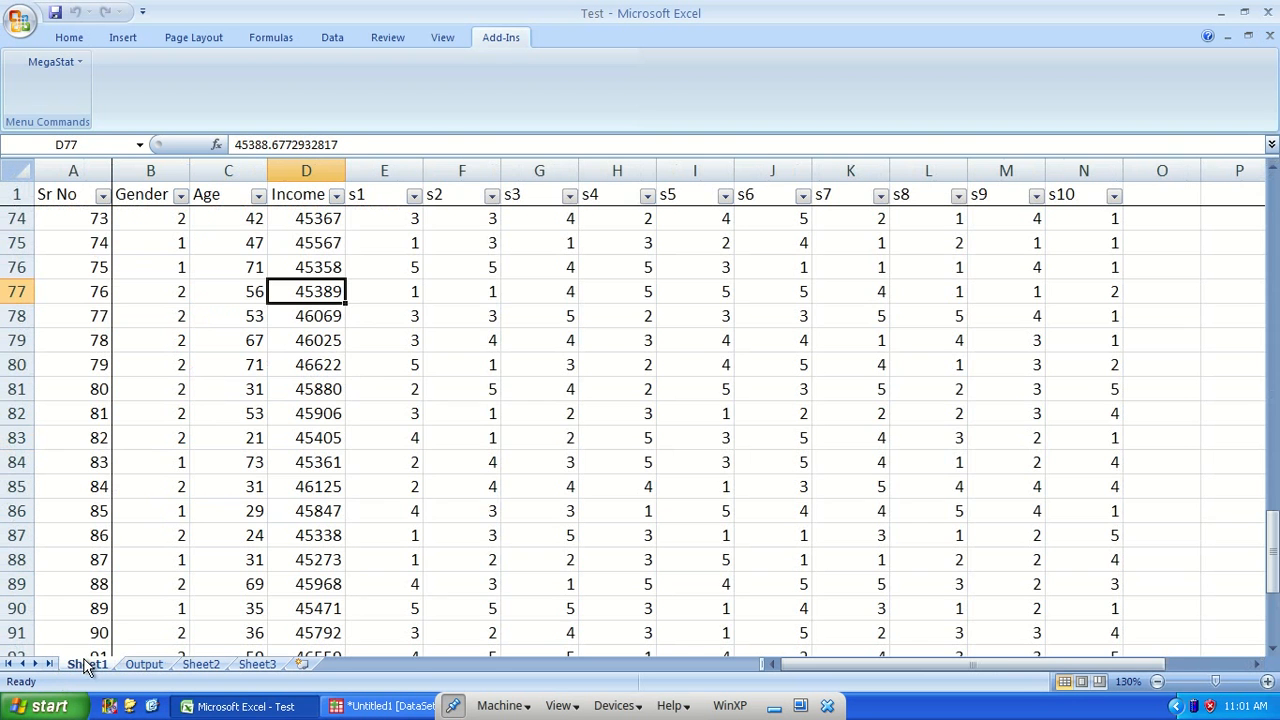
scroll(268, 336, "up", 10)
scroll(268, 336, "up", 14)
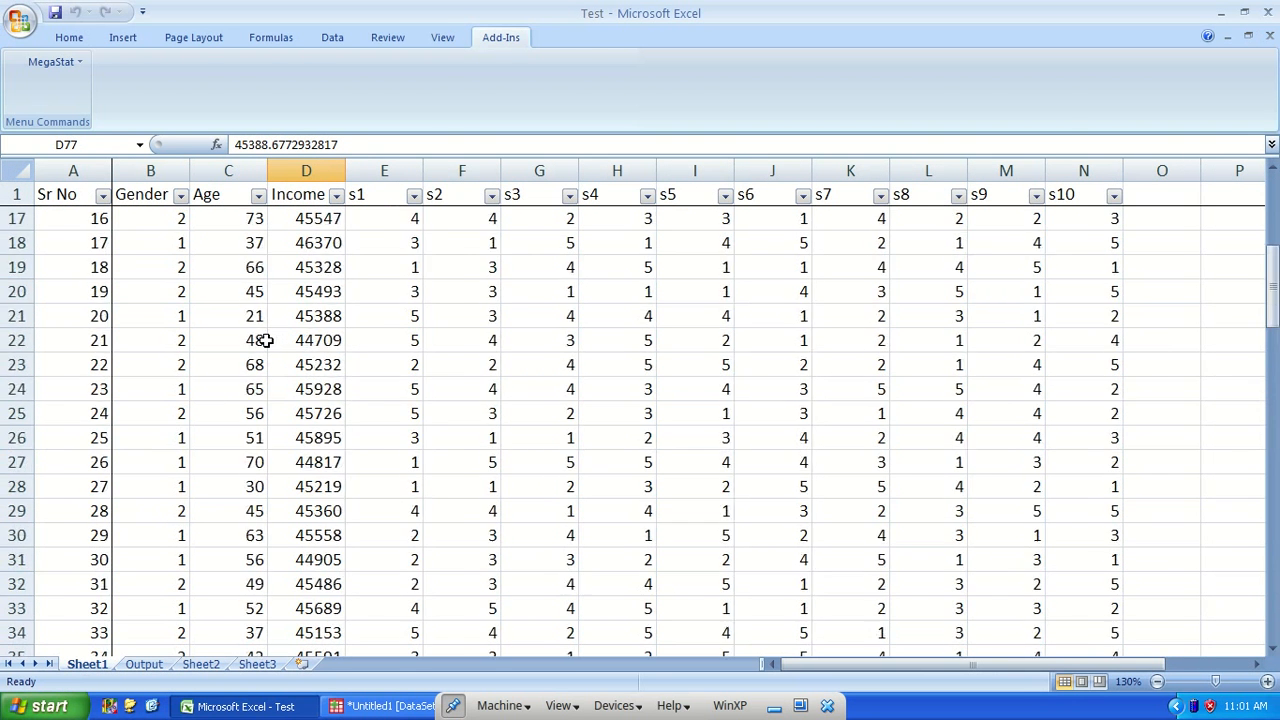
scroll(57, 109, "up", 1)
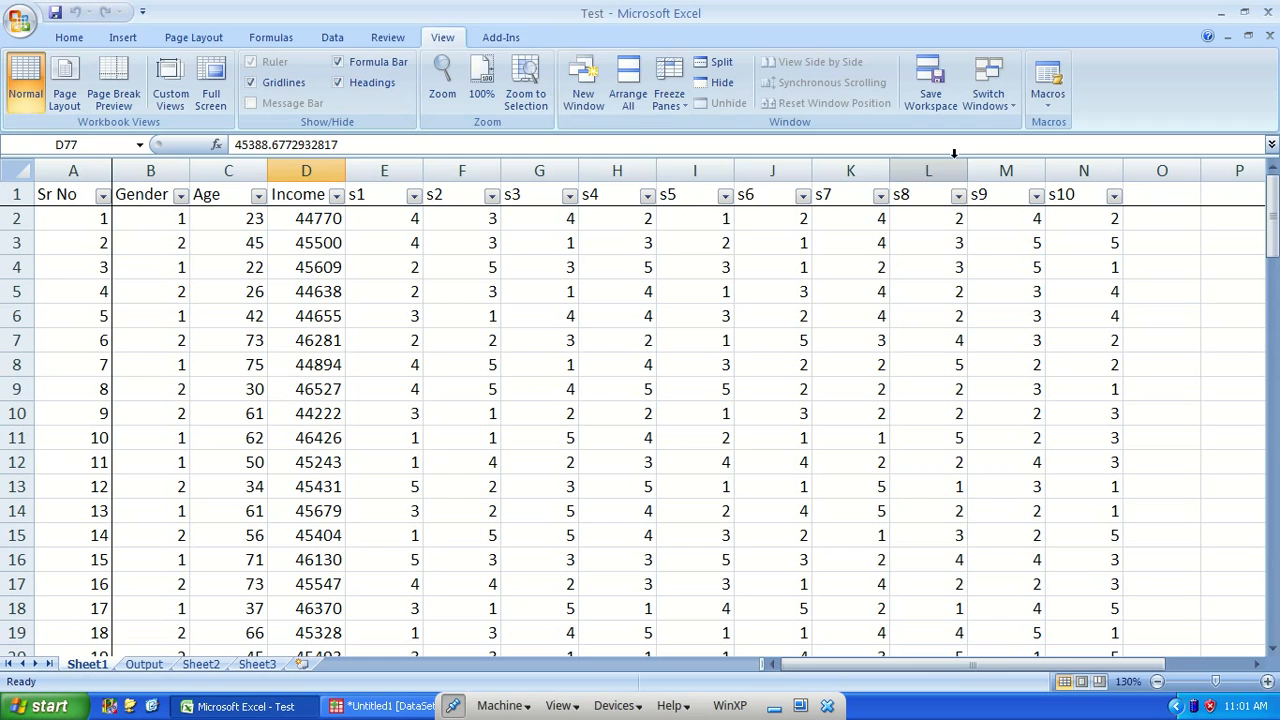
left_click(490, 37)
left_click(55, 62)
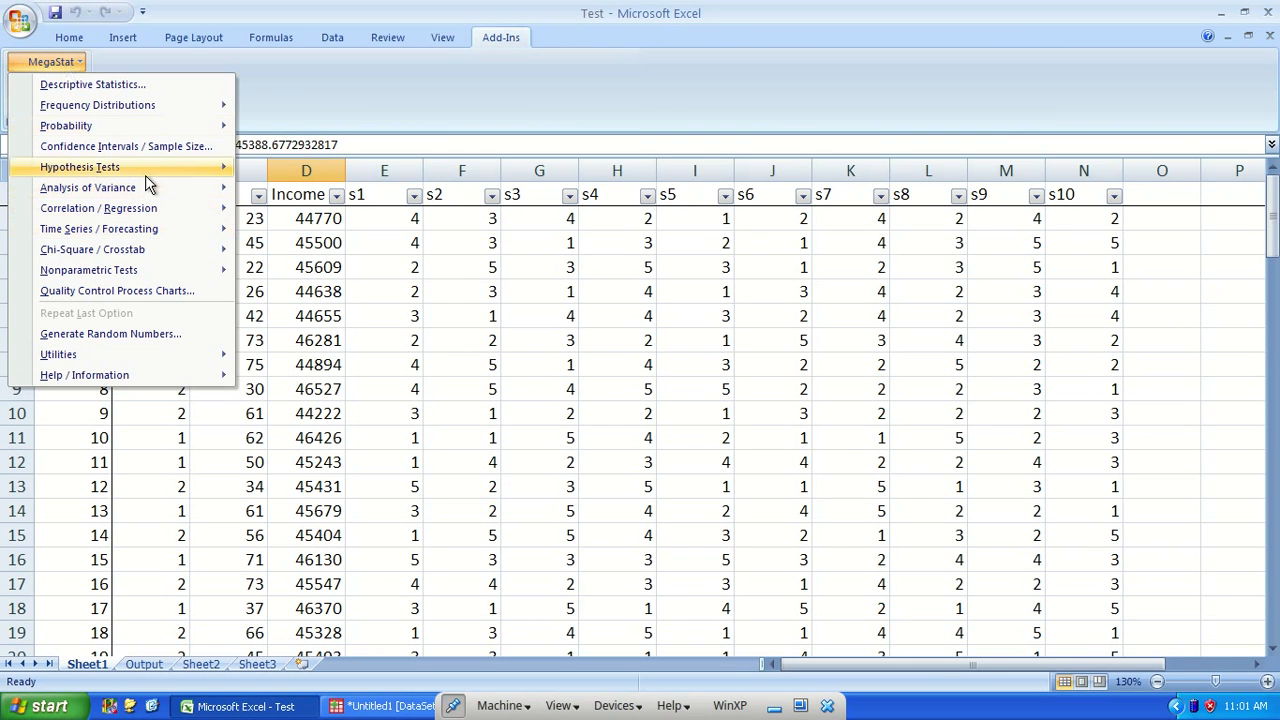
mouse_move(146, 170)
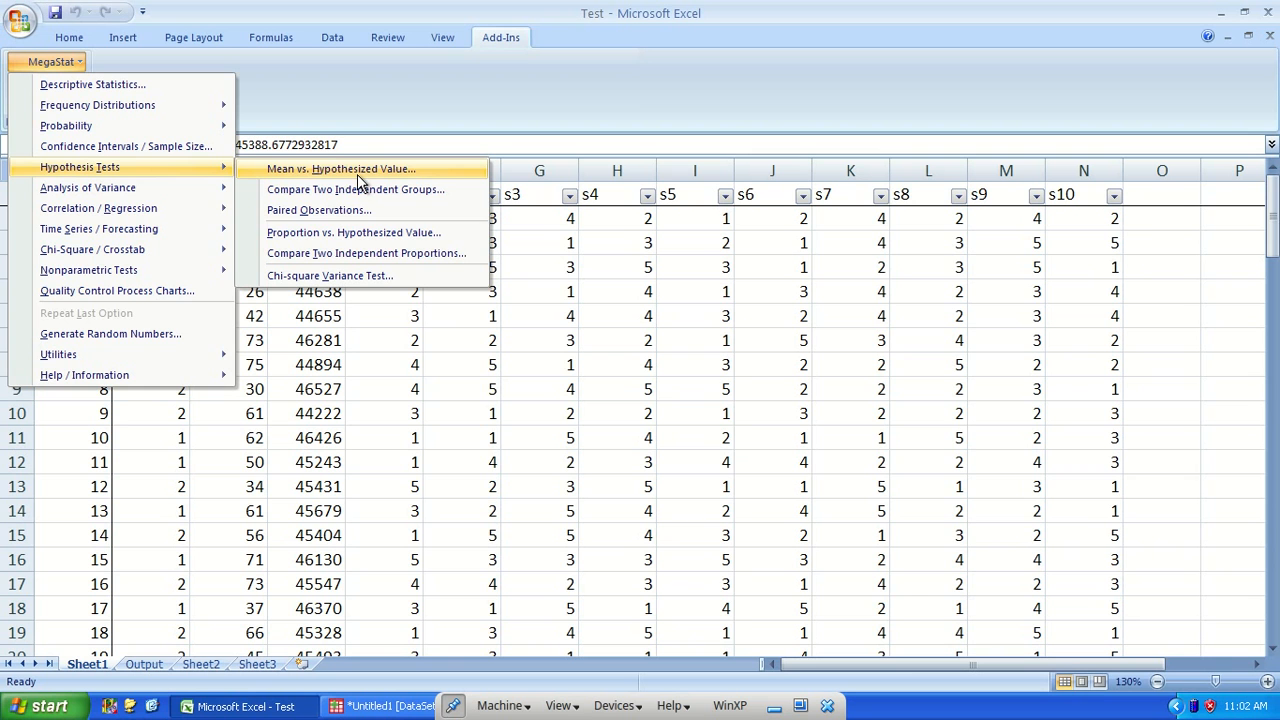
mouse_move(163, 192)
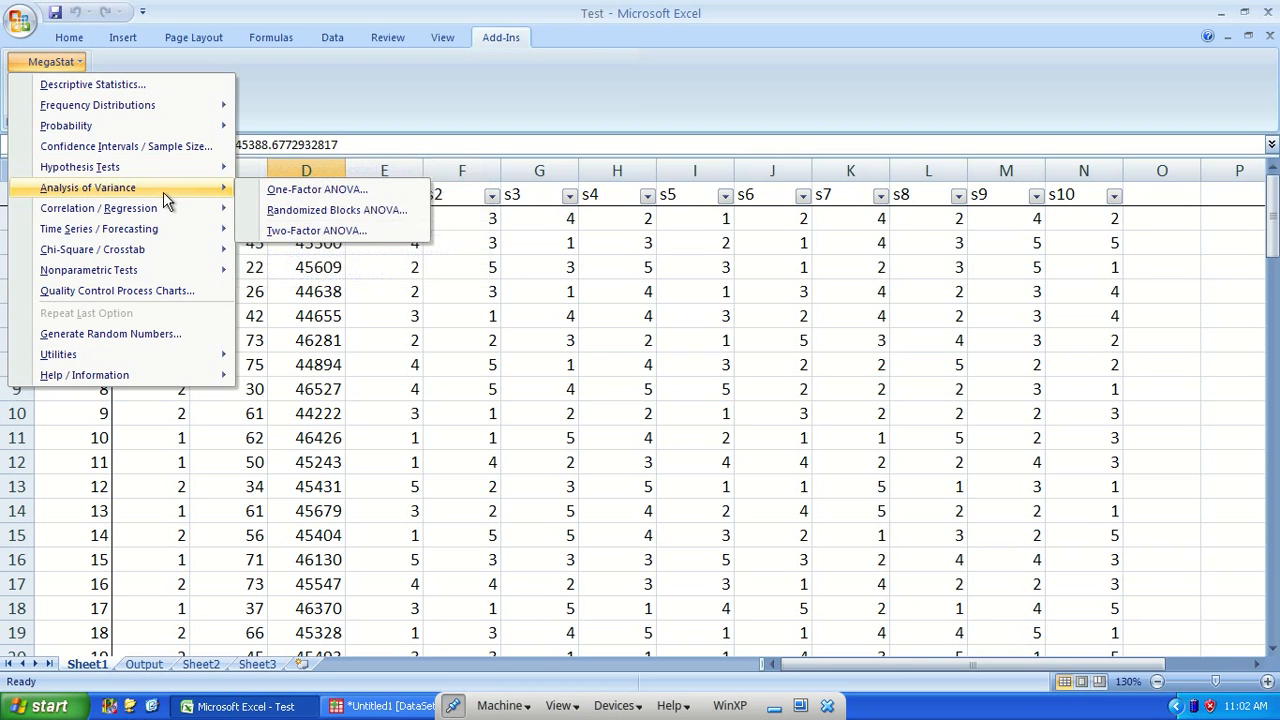
left_click(348, 143)
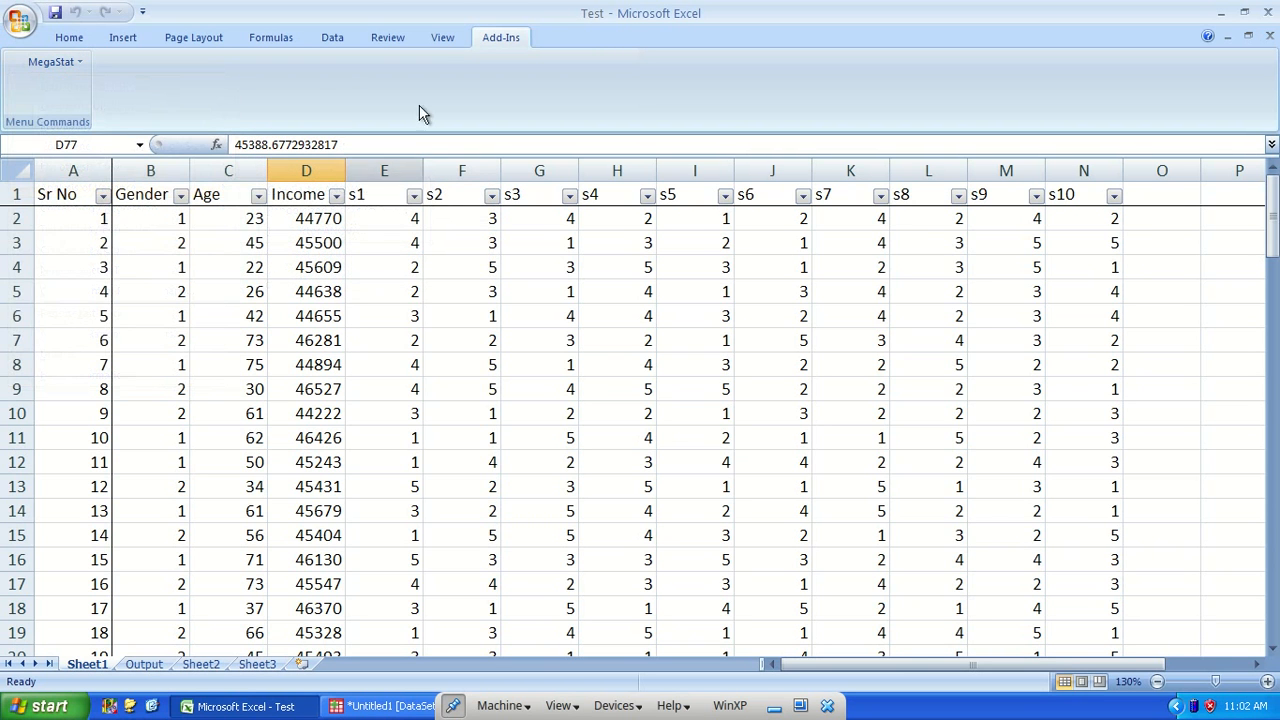
left_click(332, 38)
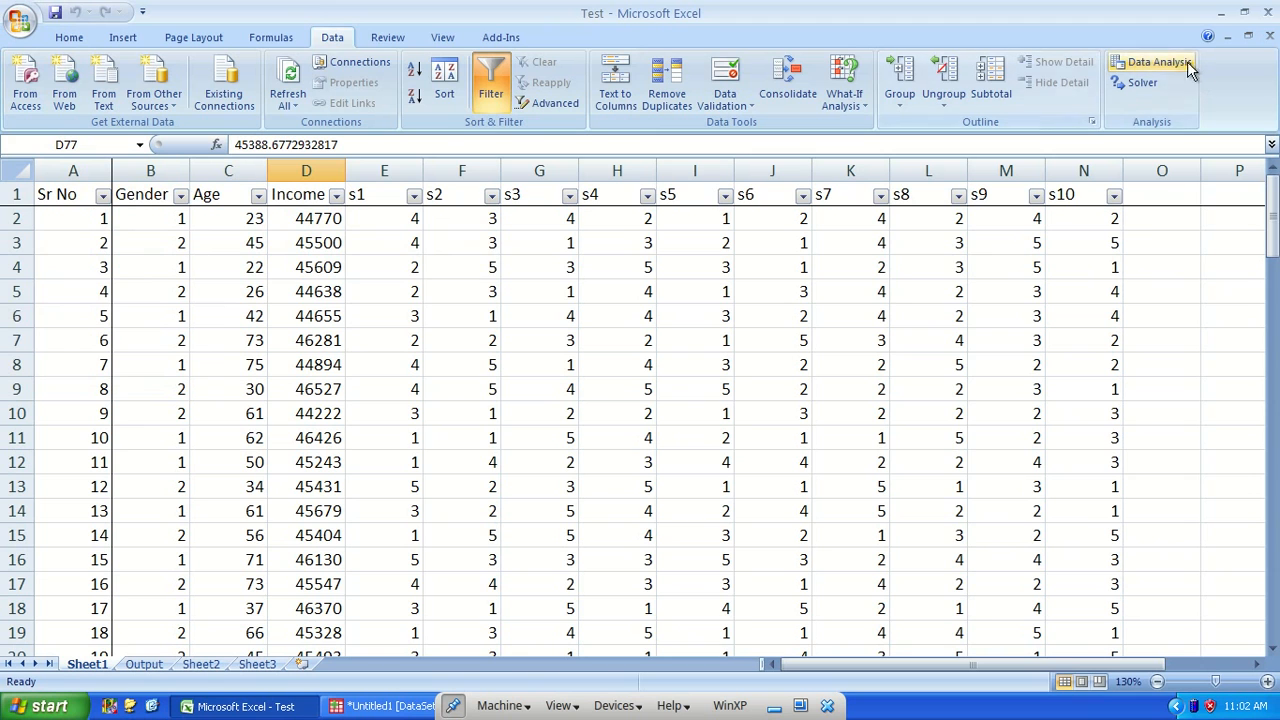